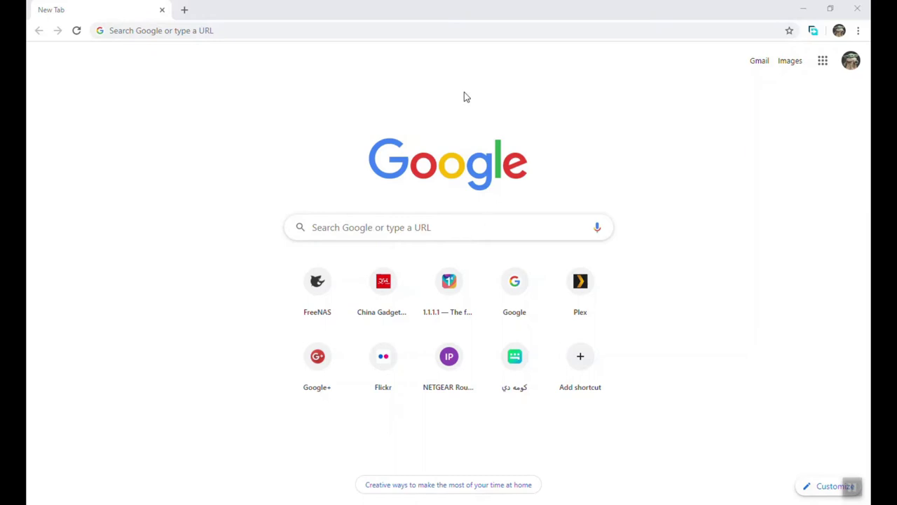
Open the FreeNAS web interface at 192.168.1.242 in the browser.
click(233, 36)
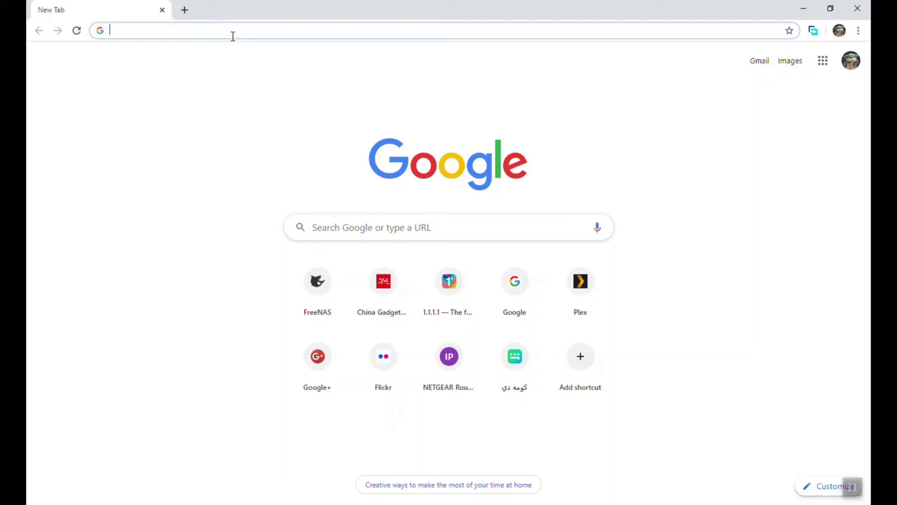
text(19)
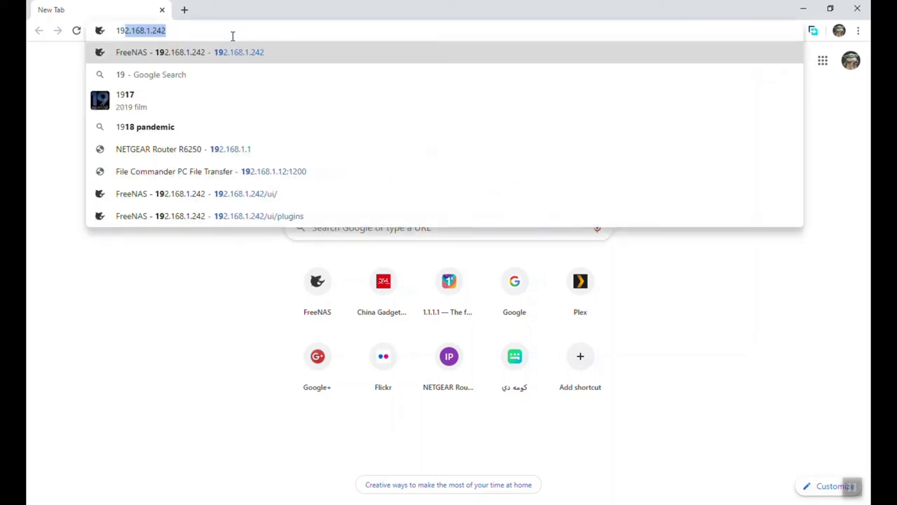
text(2.168)
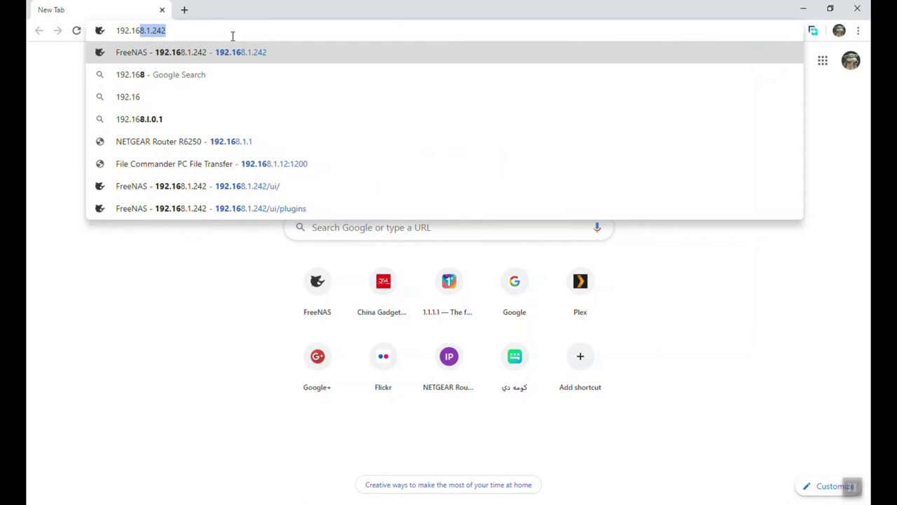
text(.1.242)
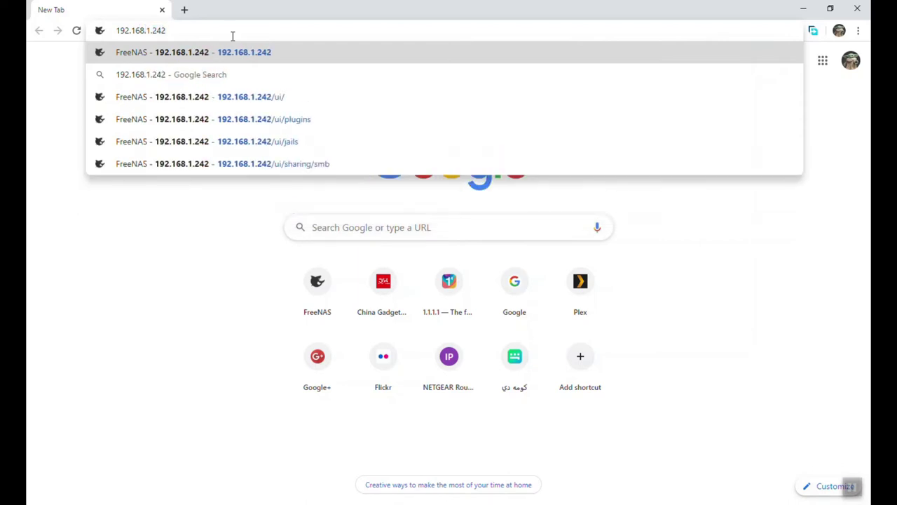
key(Return)
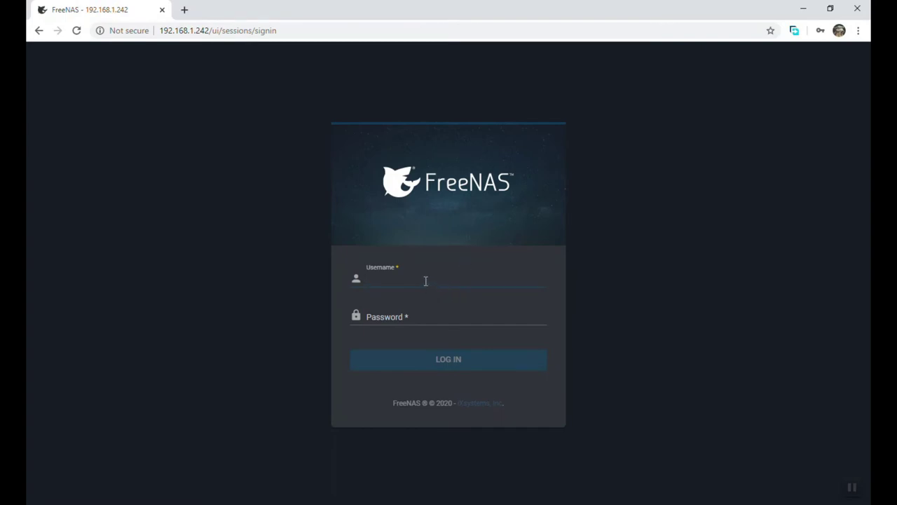
Log in to FreeNAS as root using the saved account password.
click(426, 281)
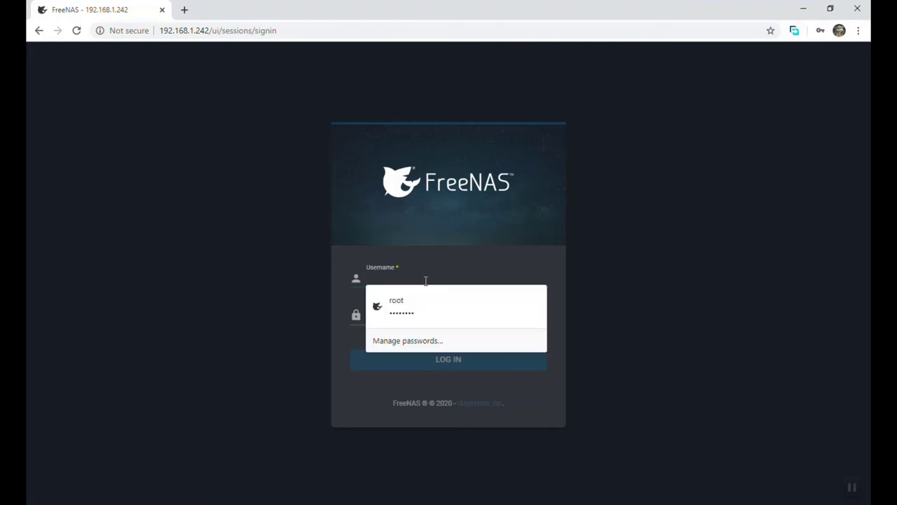
click(421, 306)
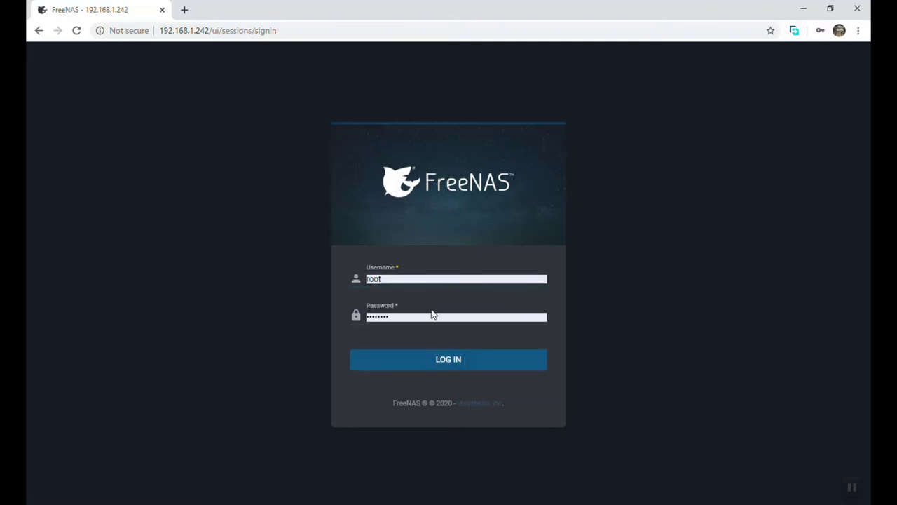
click(463, 367)
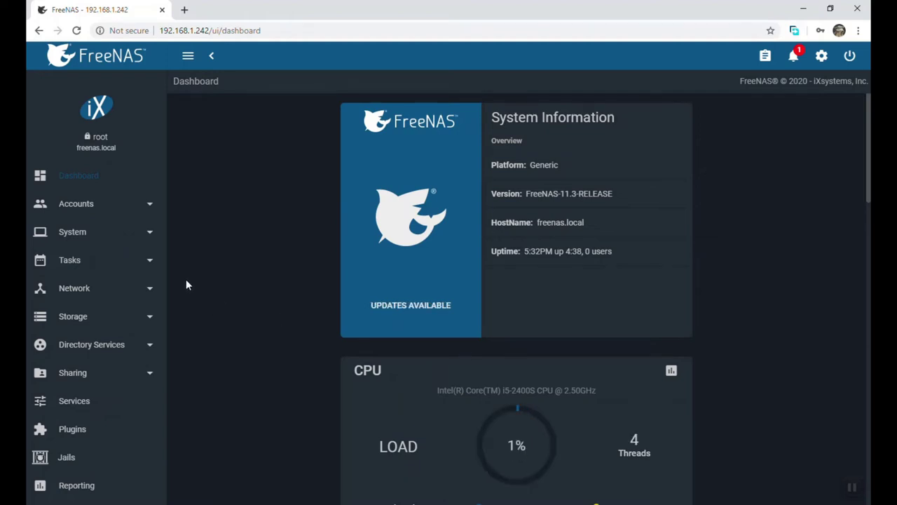
View the storage pools and check the Mydata pool.
click(86, 318)
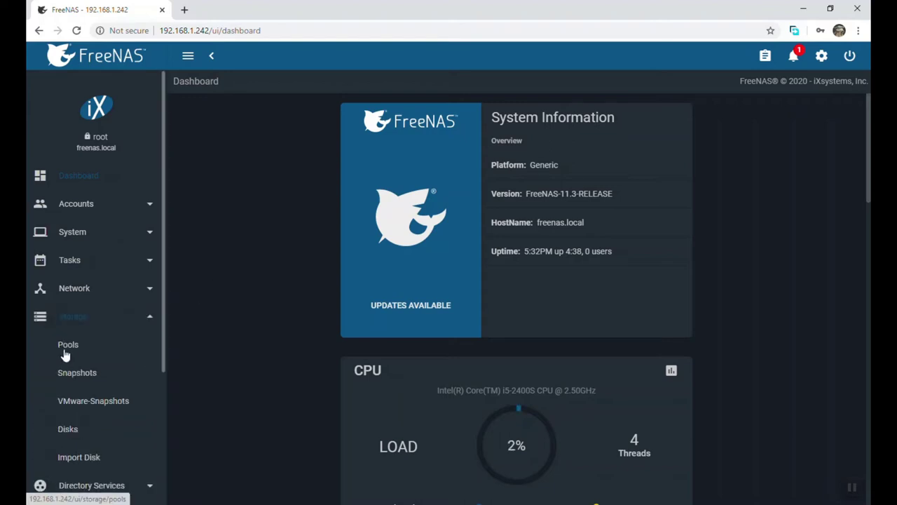
scroll(127, 303, down, 1)
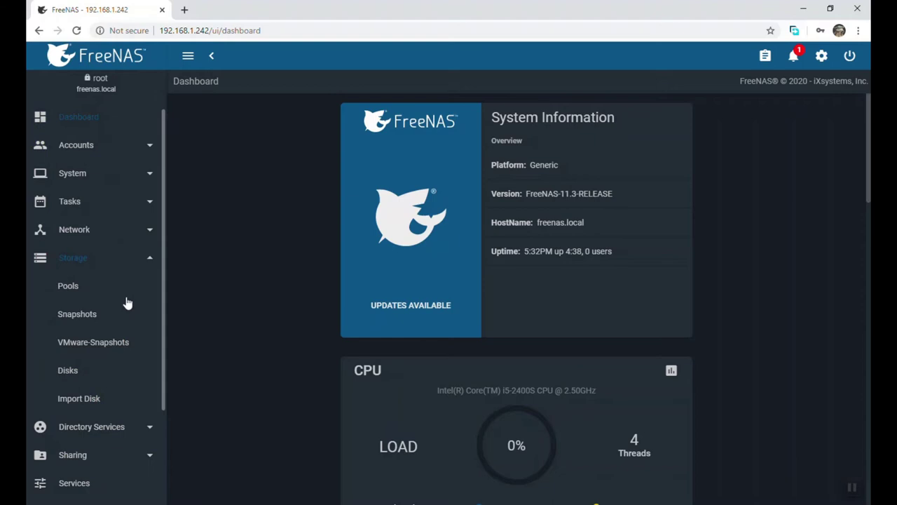
click(75, 288)
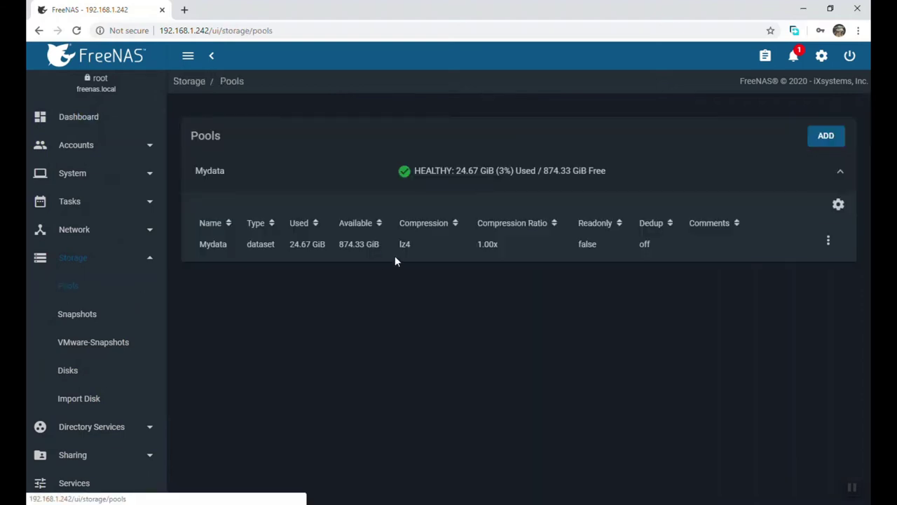
click(221, 245)
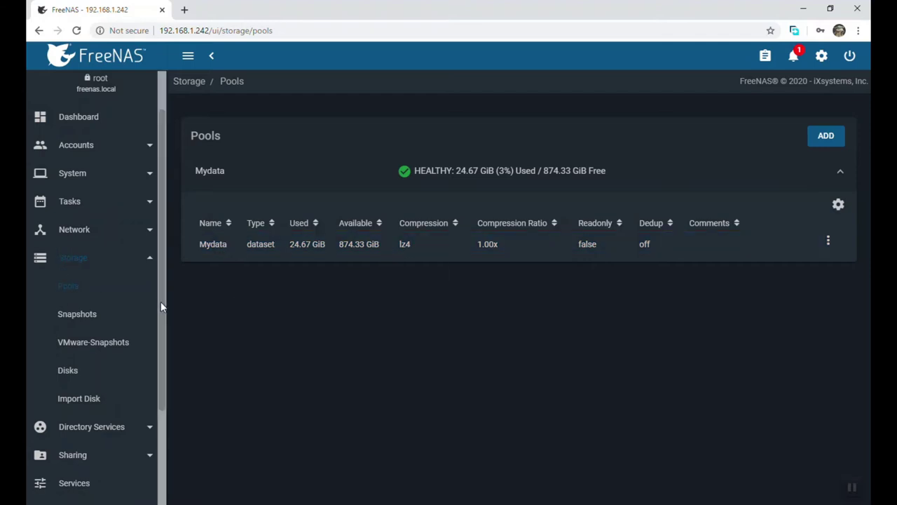
Open the Plugins page and choose Mydata as the pool for plugin and jail storage.
scroll(160, 301, down, 2)
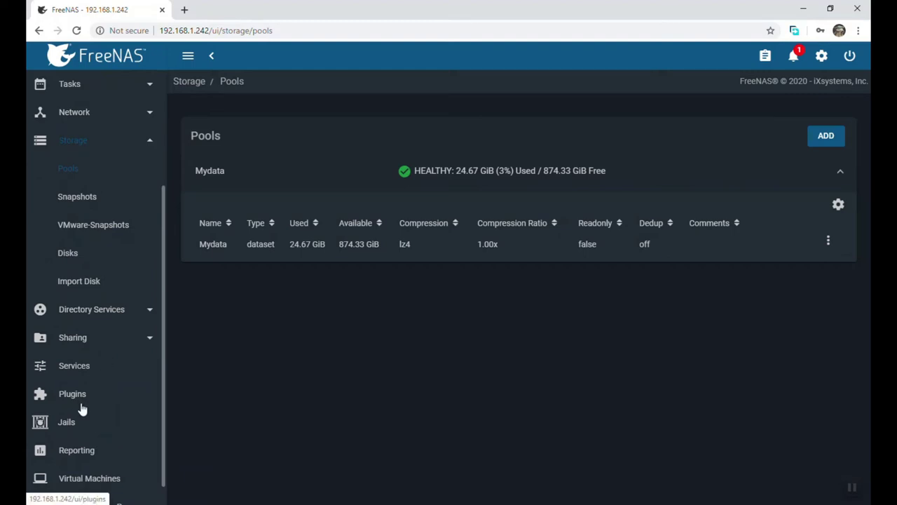
scroll(82, 406, down, 1)
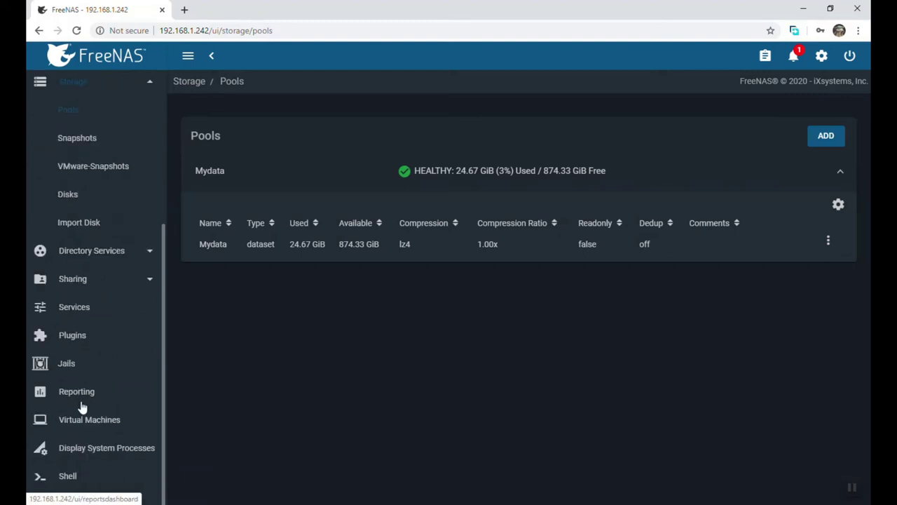
click(70, 341)
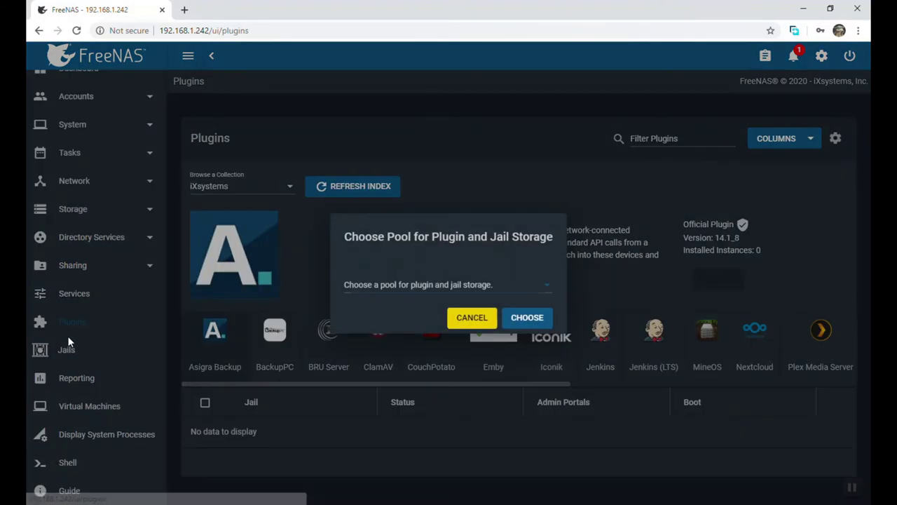
click(512, 290)
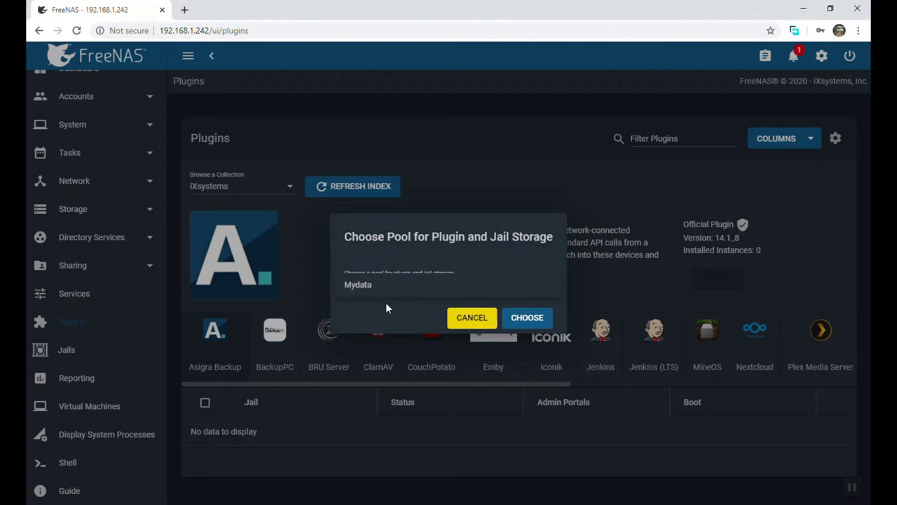
click(353, 293)
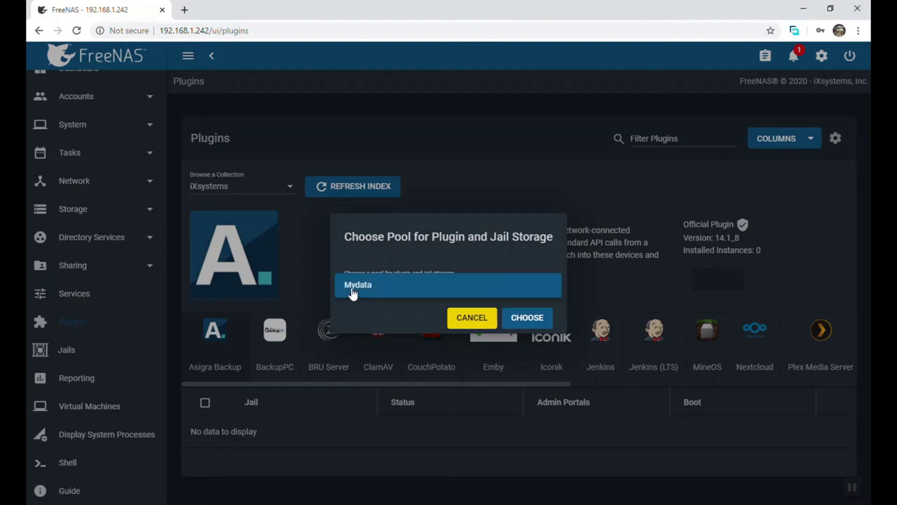
click(526, 321)
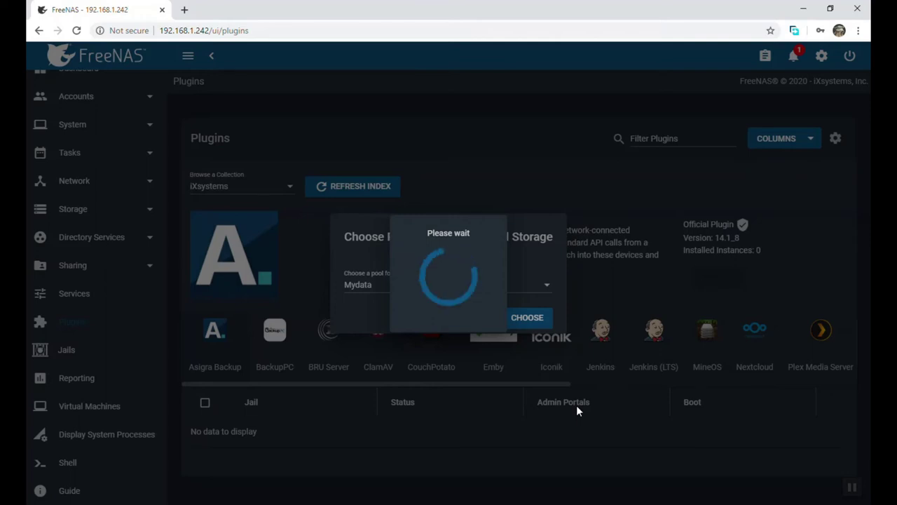
click(559, 303)
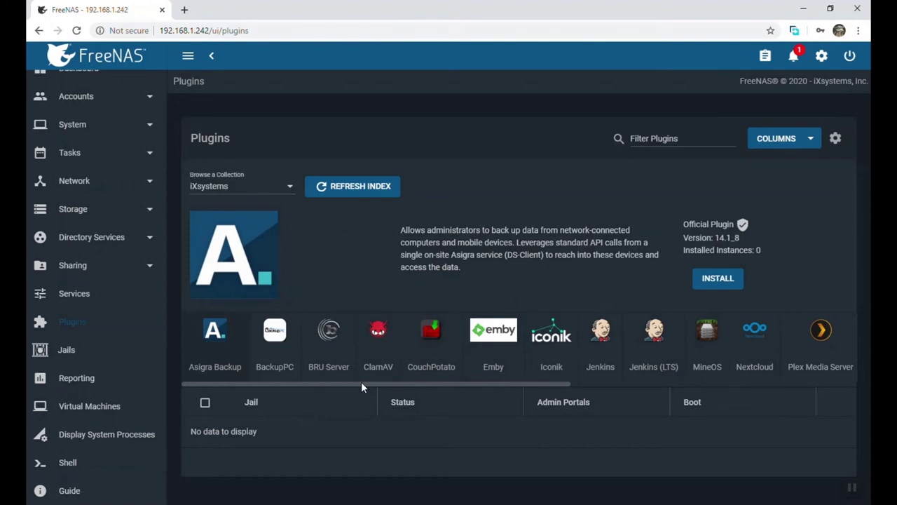
Select the non-beta Plex Media Server plugin from the iXsystems collection and start its installation.
drag(361, 382, 504, 372)
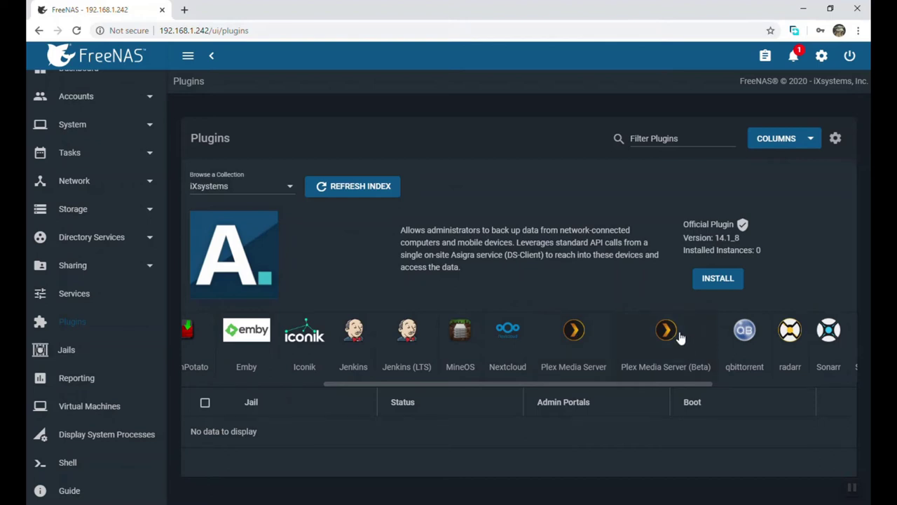
click(569, 346)
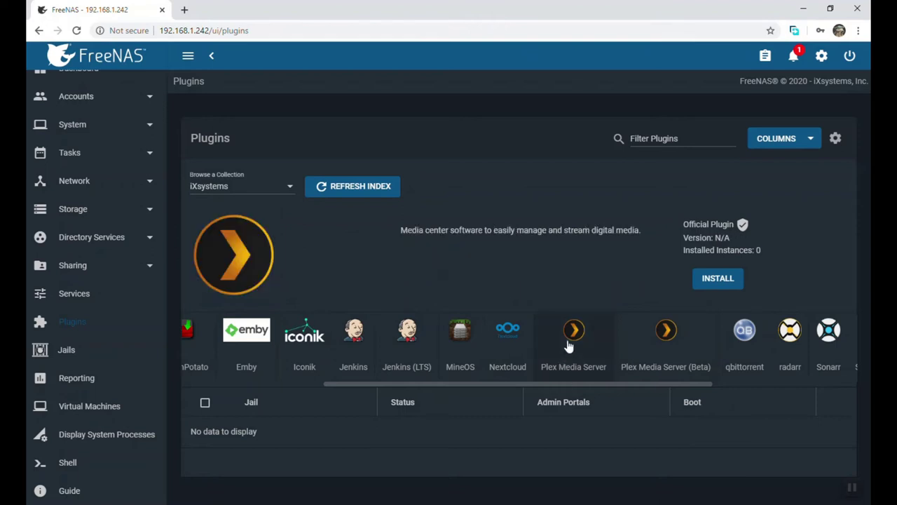
click(718, 279)
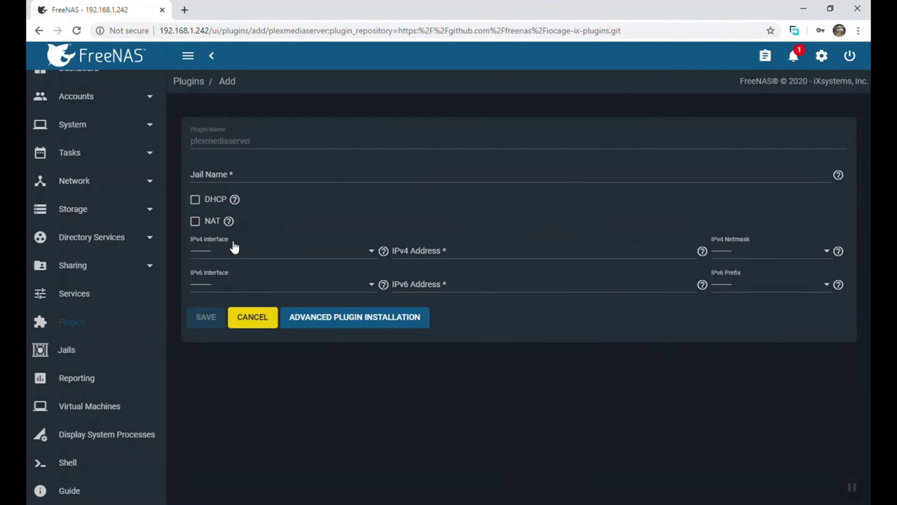
Open the advanced plugin installation form, leaving DHCP and NAT off with VNET and Berkeley Packet Filter enabled.
click(195, 200)
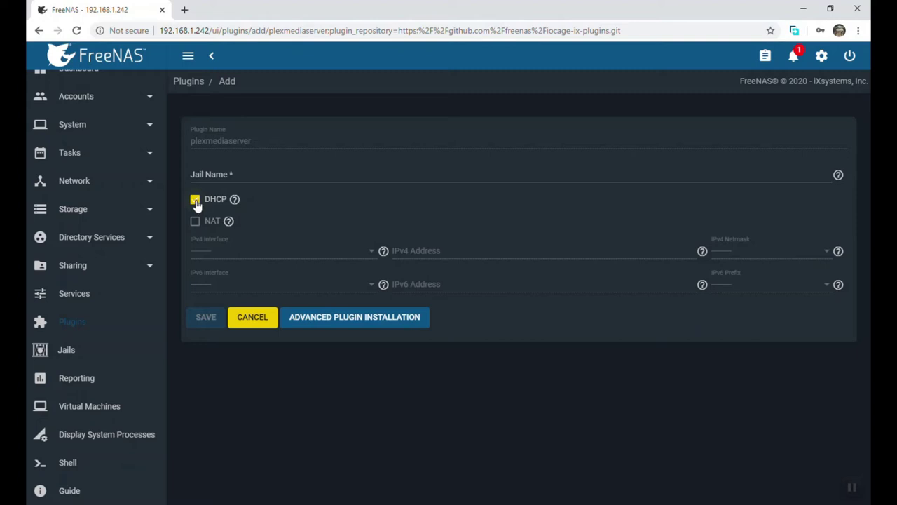
click(196, 201)
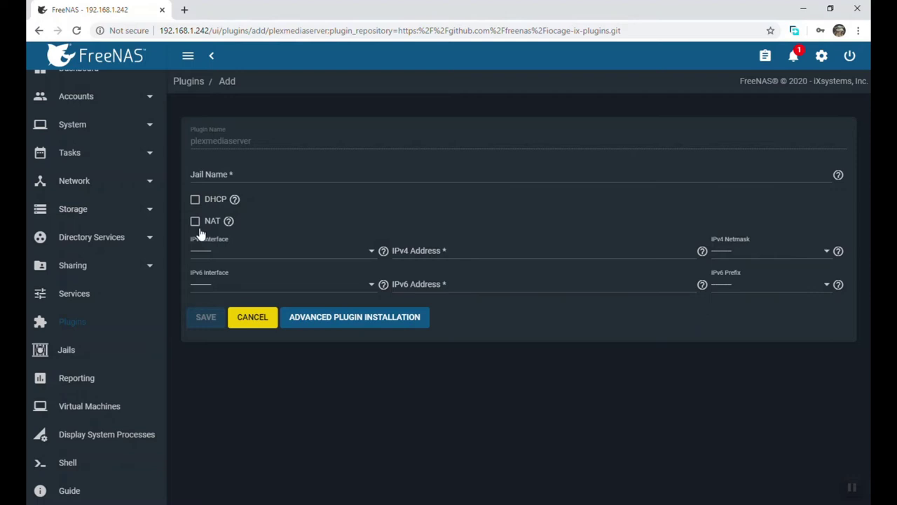
click(340, 321)
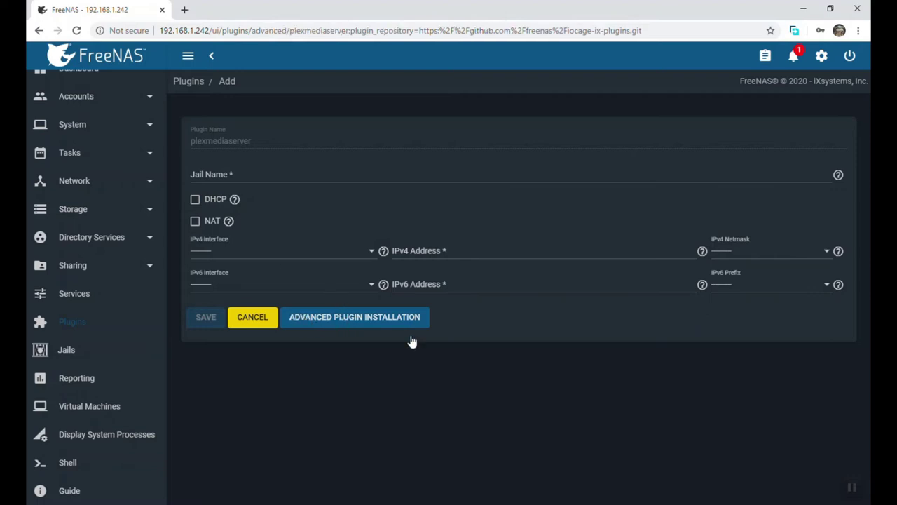
click(209, 237)
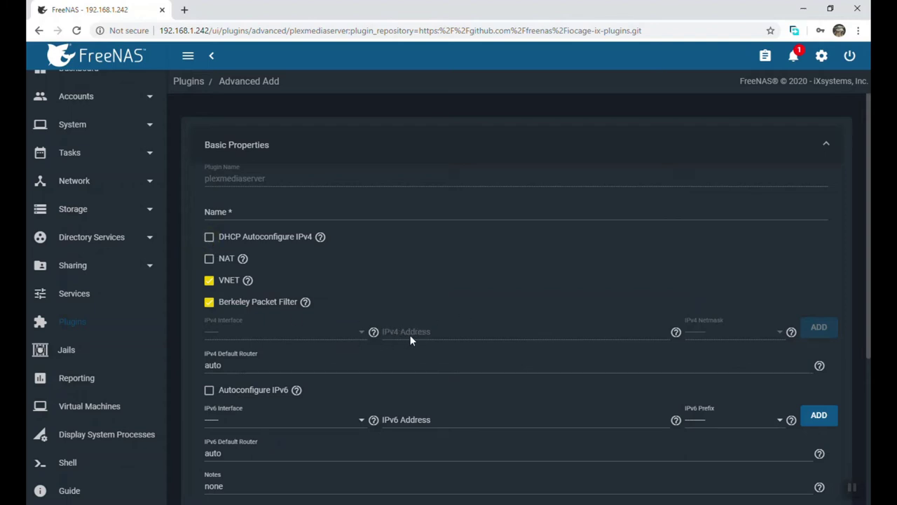
click(210, 259)
click(208, 259)
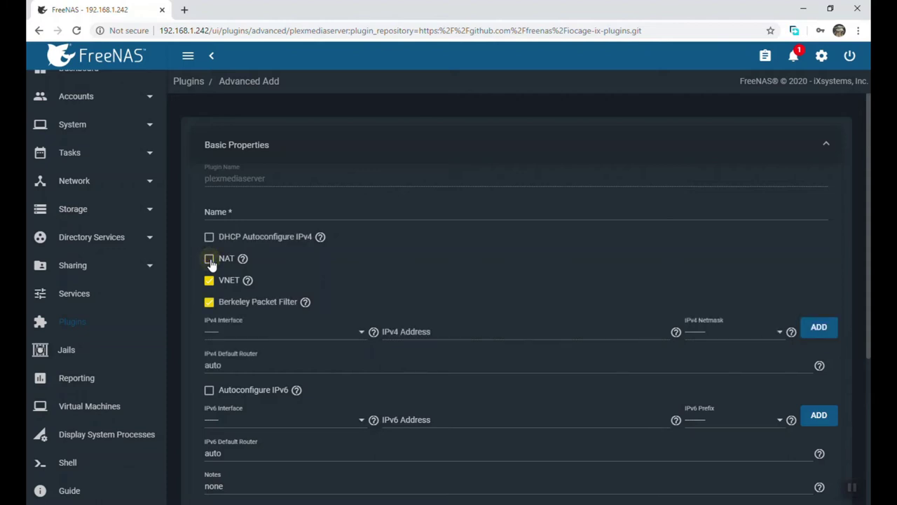
Set the plugin's IPv4 address to 192.168.1.100 and its IPv4 netmask to 24.
click(429, 334)
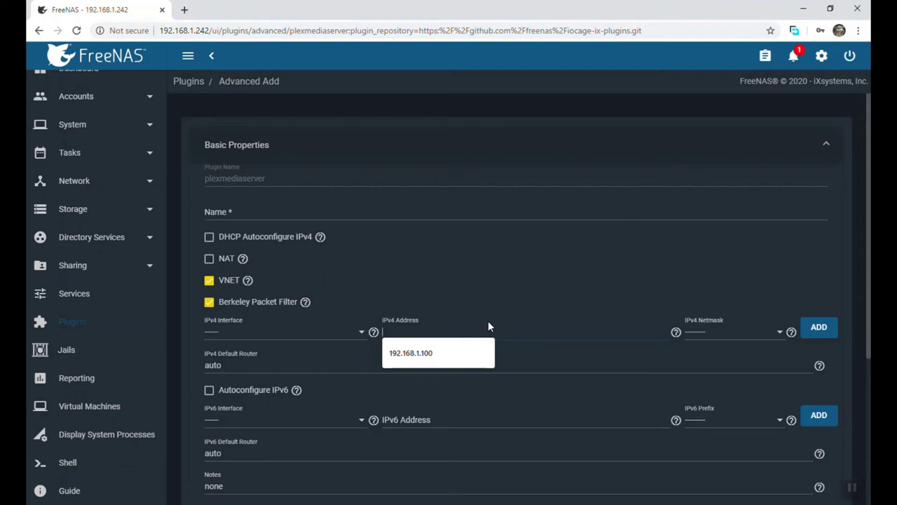
text(1)
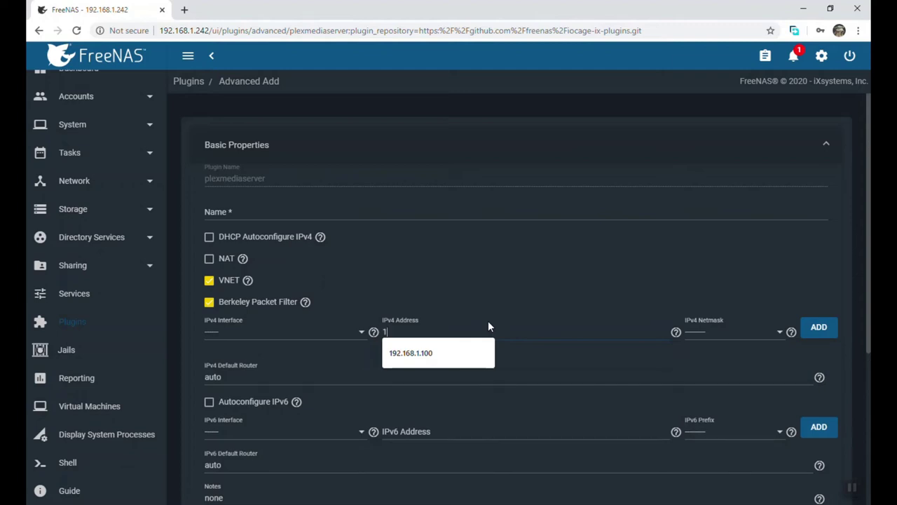
text(92.168.1.100)
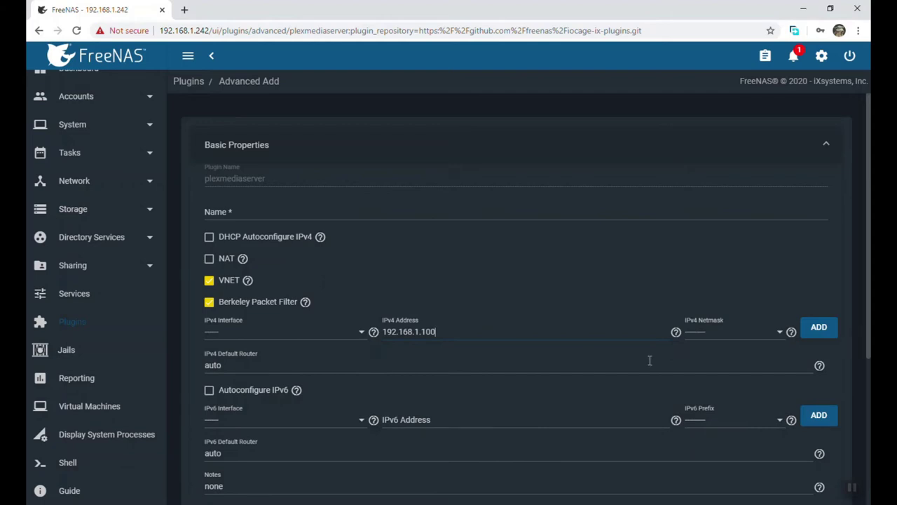
click(781, 331)
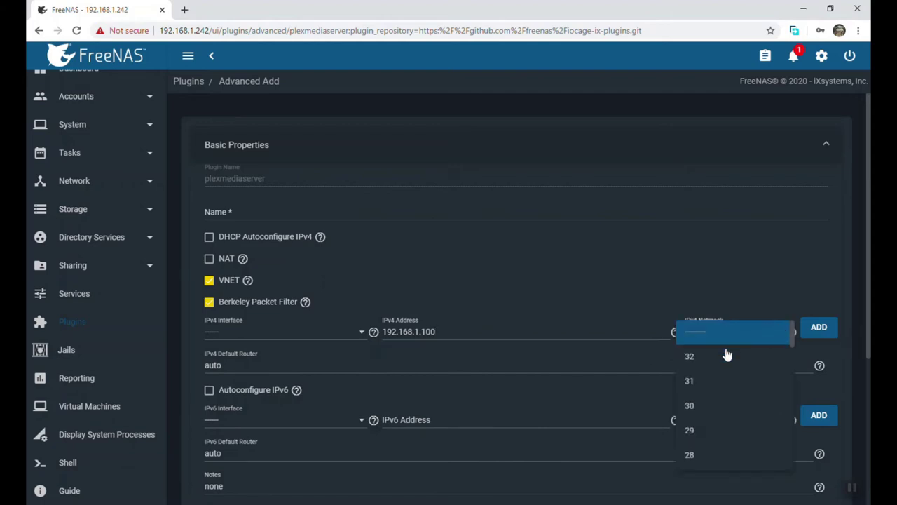
scroll(710, 432, down, 1)
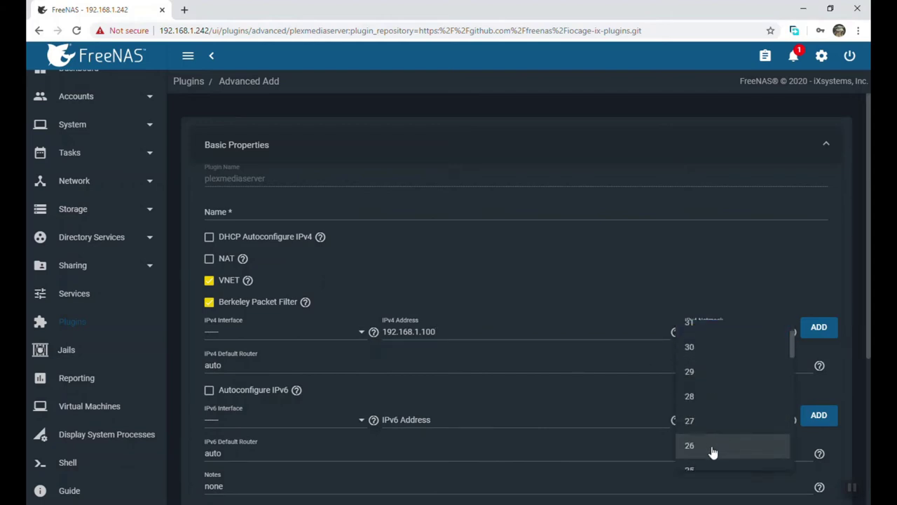
scroll(711, 438, down, 2)
click(707, 437)
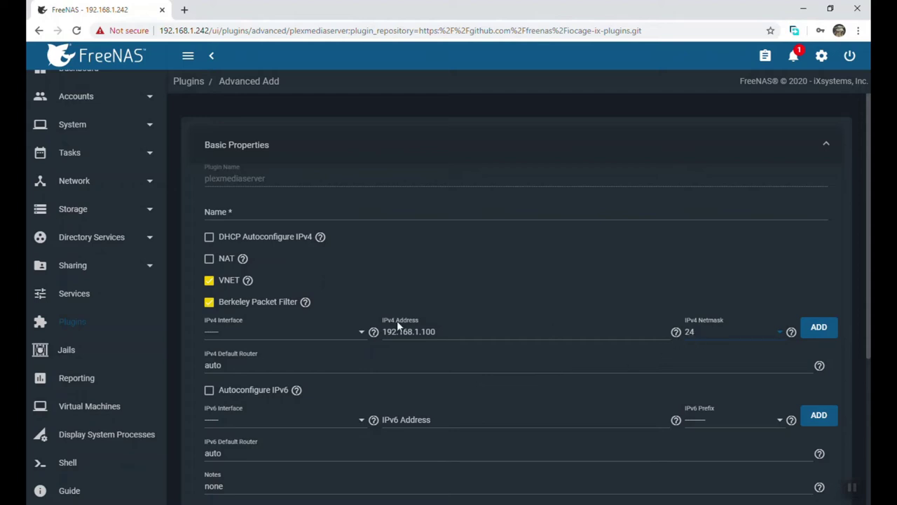
Set the plugin's IPv4 default router to 192.168.1.1.
click(243, 367)
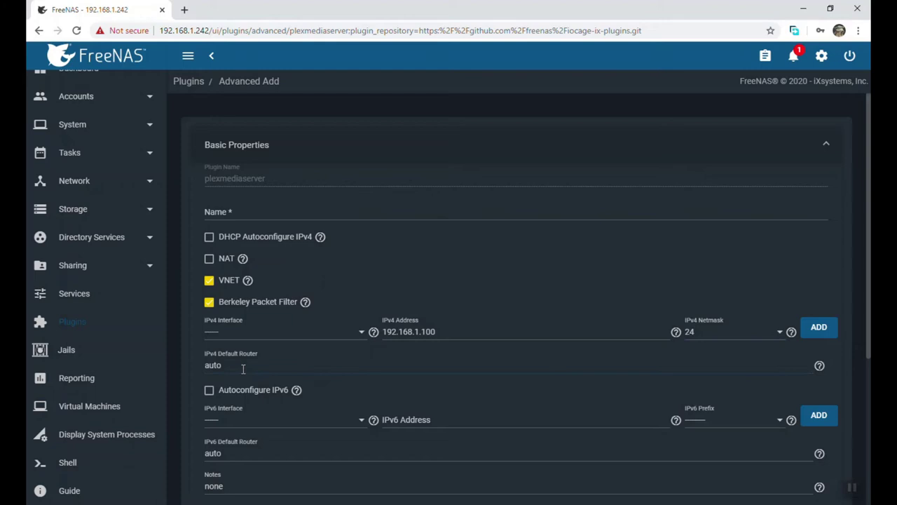
drag(243, 367, 146, 362)
text(192)
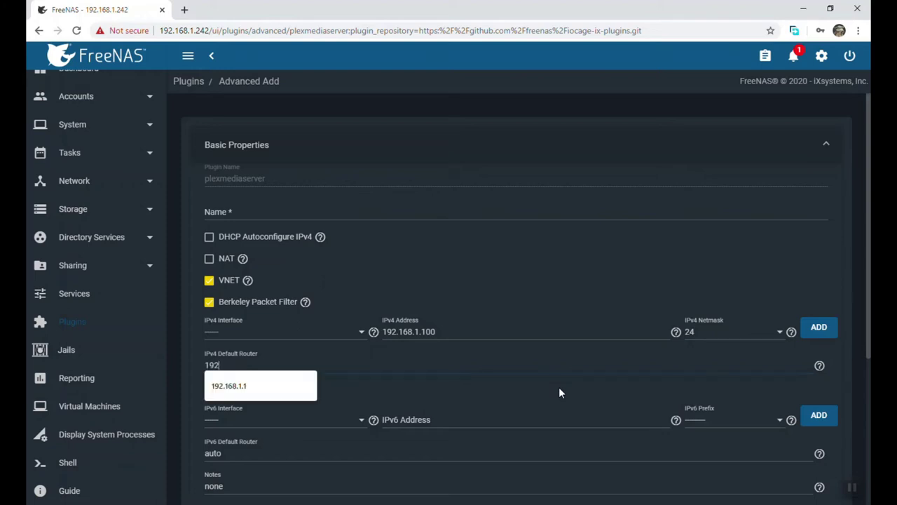
text(.168.1.1)
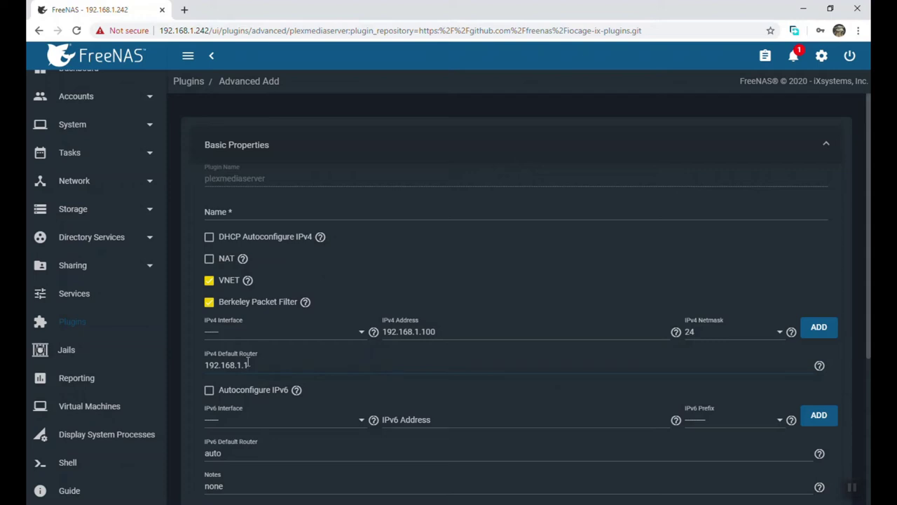
Enter plexplugin as the name of the plugin jail in the basic properties.
scroll(287, 332, down, 1)
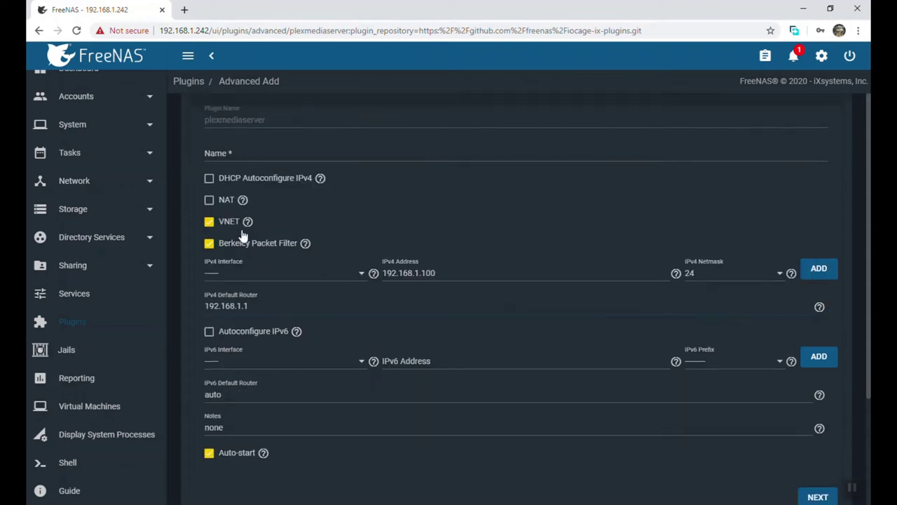
click(235, 152)
scroll(236, 154, up, 1)
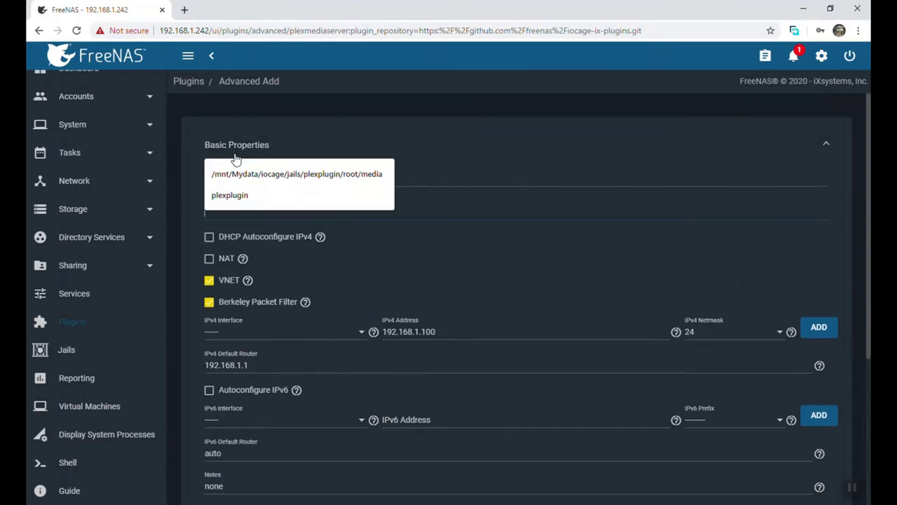
text(plex)
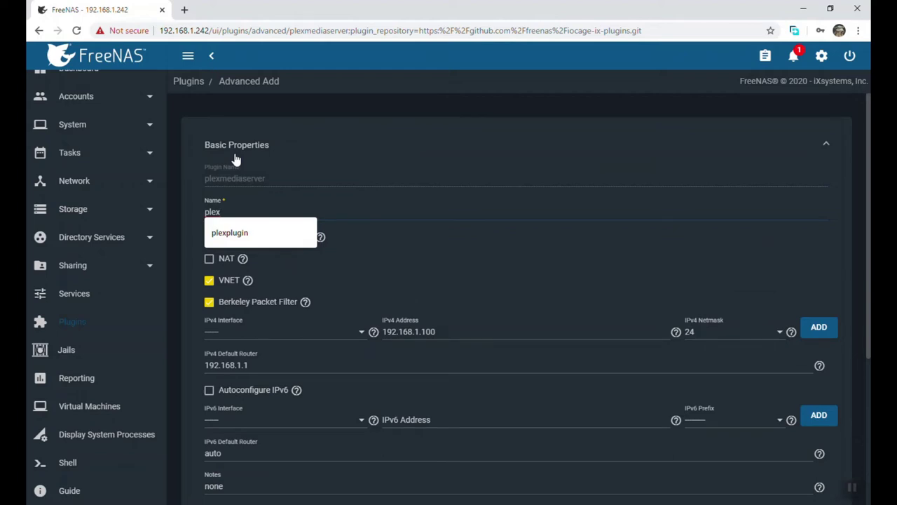
click(254, 238)
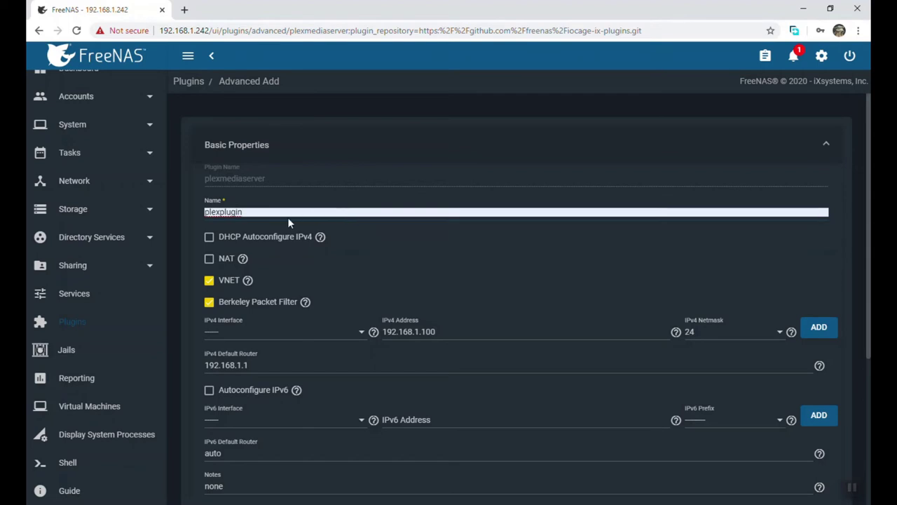
Save the advanced plugin form to install Plex Media Server, and dismiss the install notes.
scroll(378, 354, down, 3)
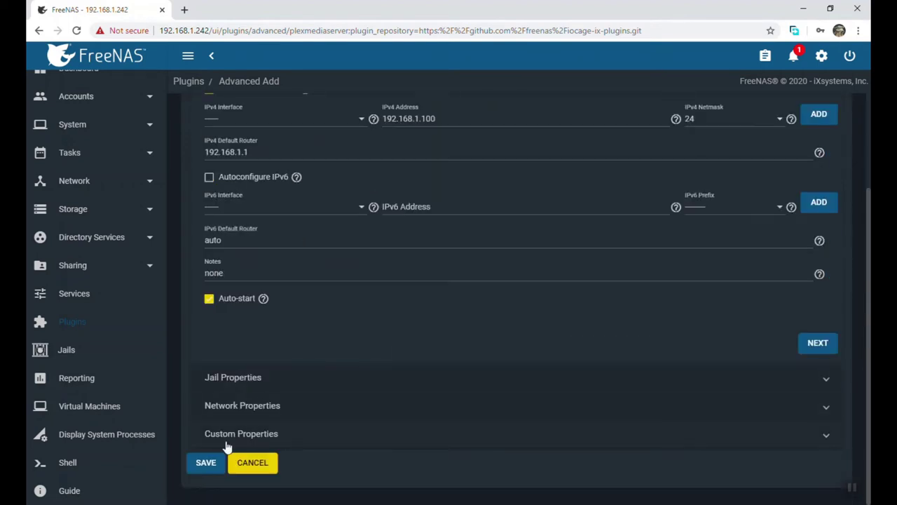
click(207, 463)
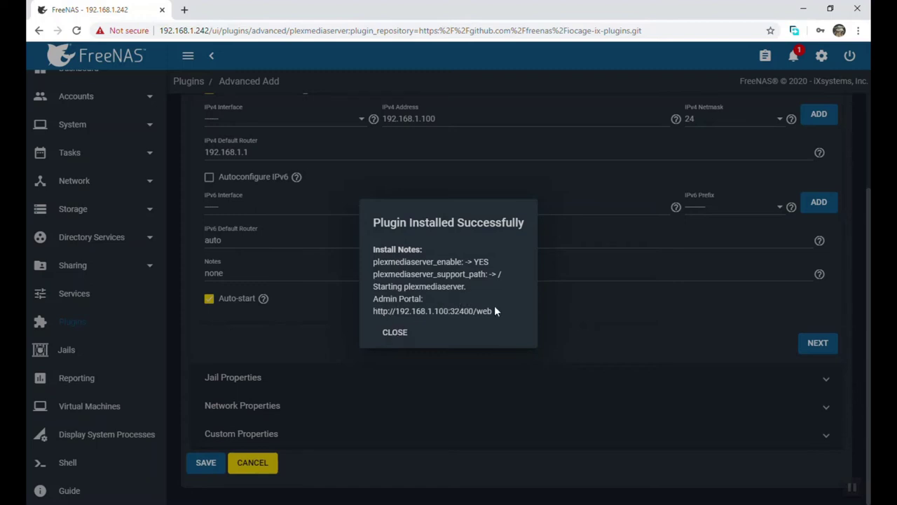
click(396, 332)
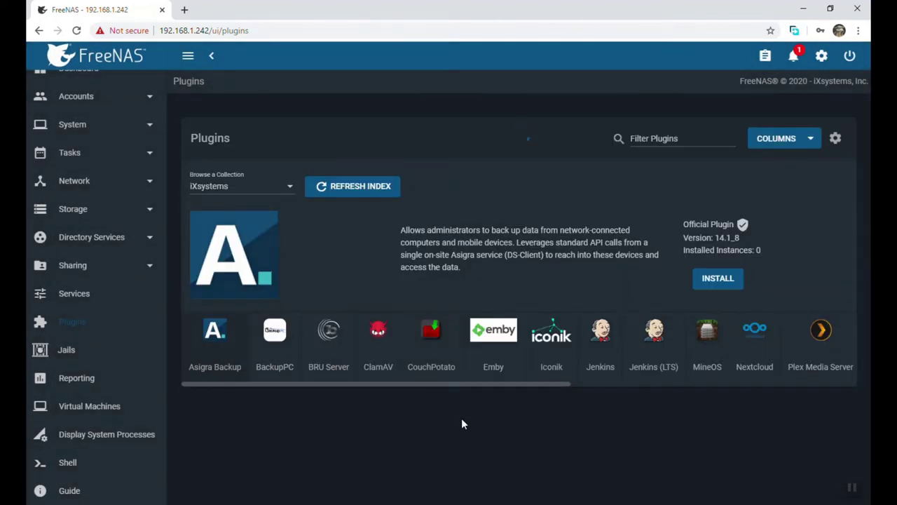
Expand the plexplugin entry in the installed plugins list and stop the plugin.
click(834, 431)
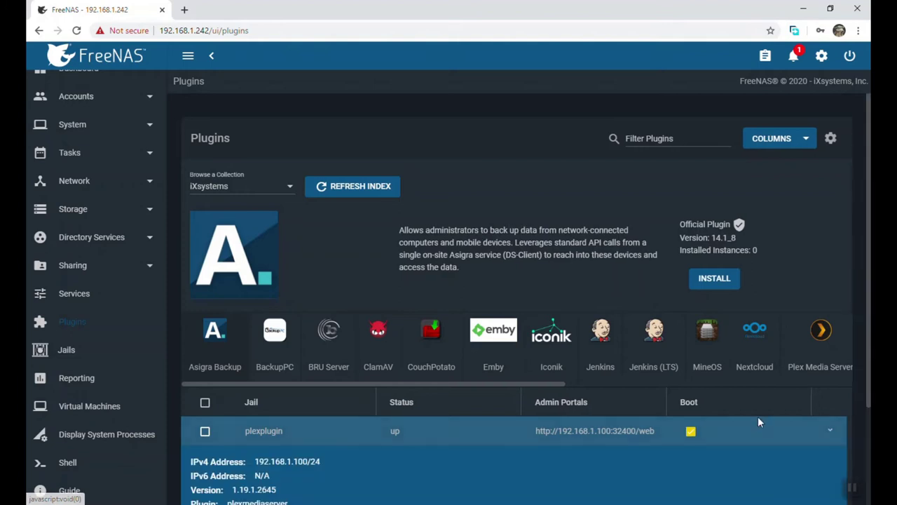
scroll(679, 356, down, 3)
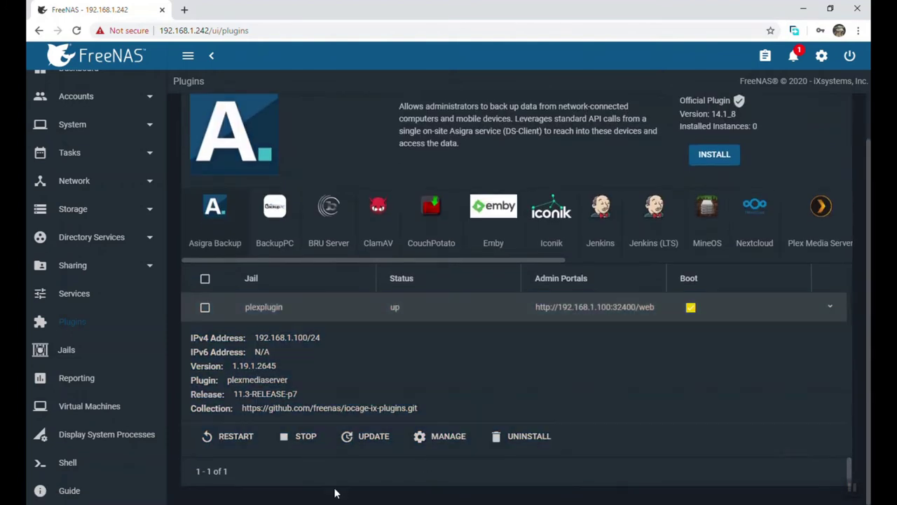
click(295, 438)
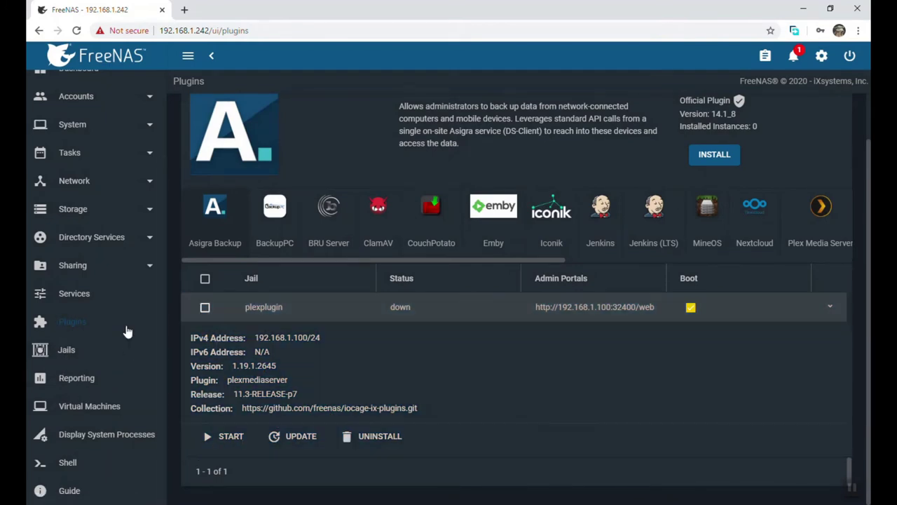
Check the SMB service in the Services list and start adding a new Windows (SMB) share.
click(68, 295)
scroll(470, 358, down, 3)
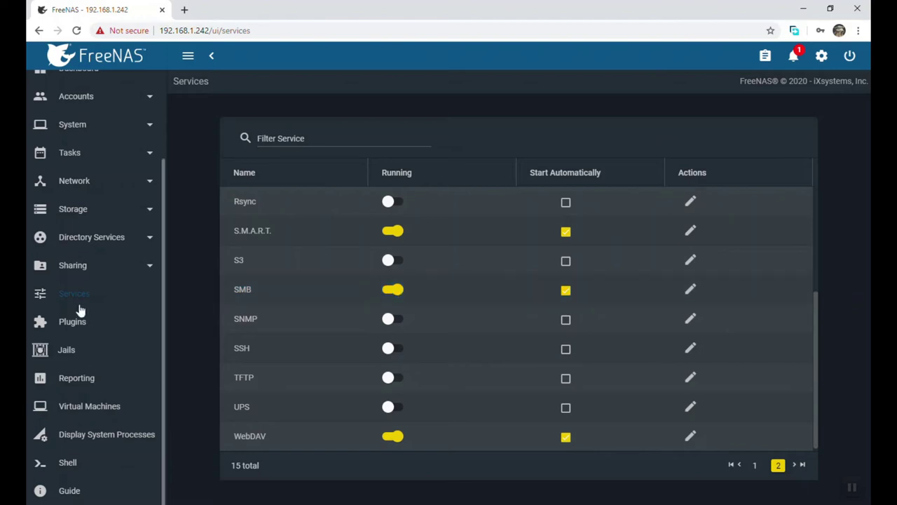
click(99, 271)
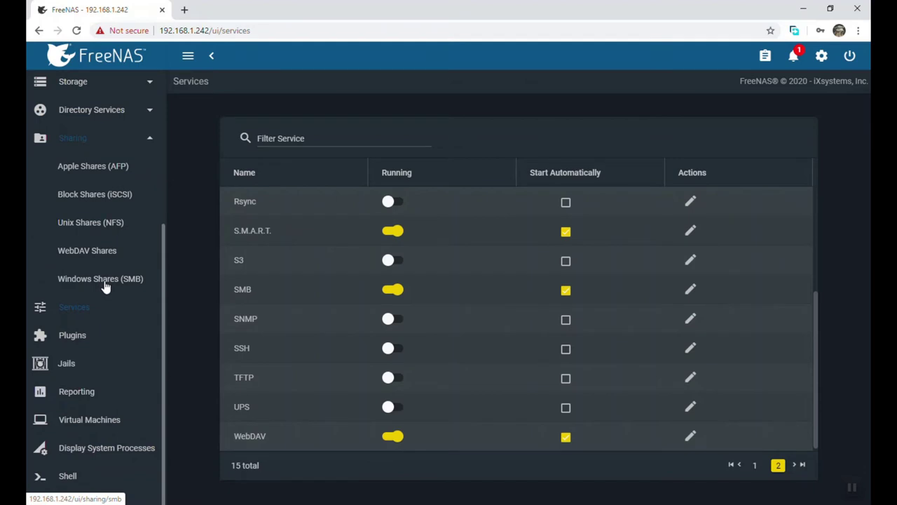
click(105, 280)
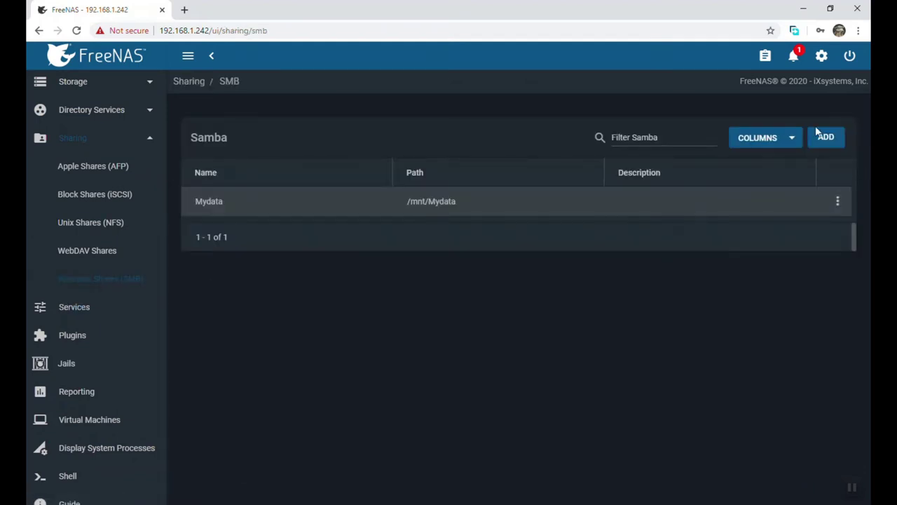
click(825, 142)
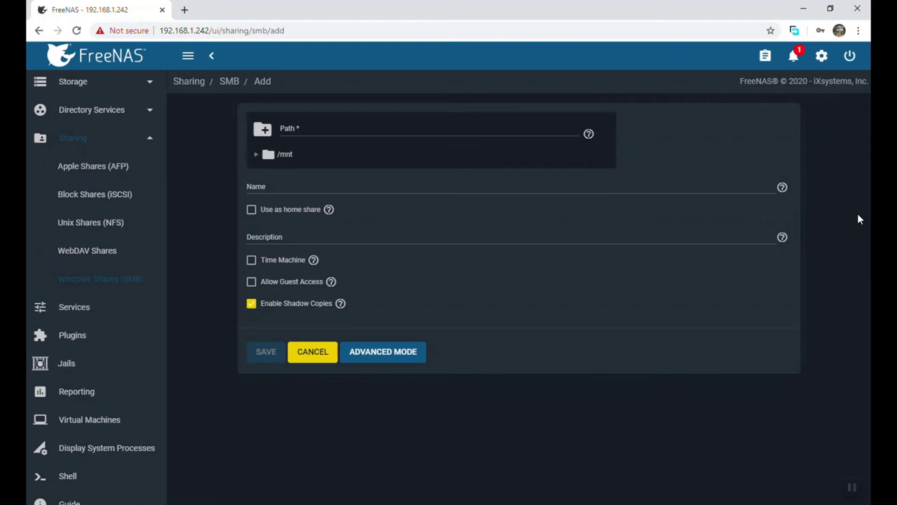
Set the new SMB share's path to /mnt/Mydata/plexshare and save the share with Enable Shadow Copies left on.
click(255, 155)
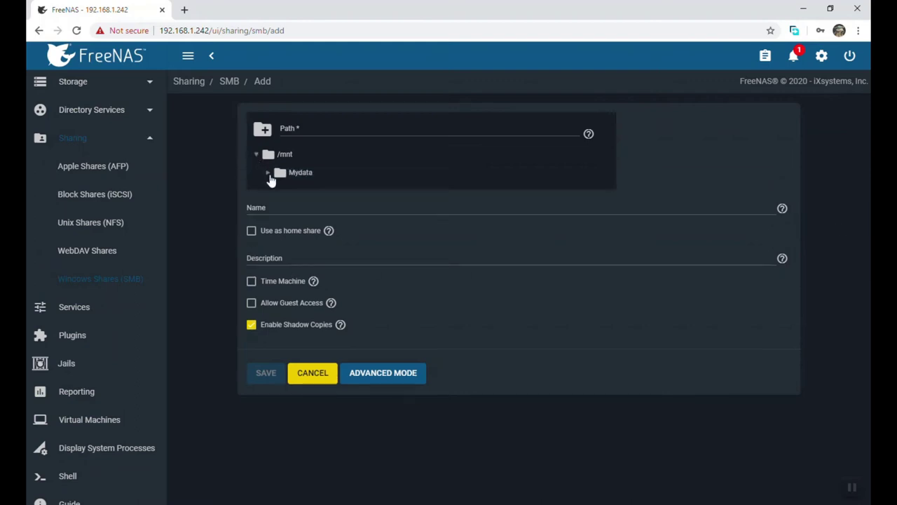
click(268, 173)
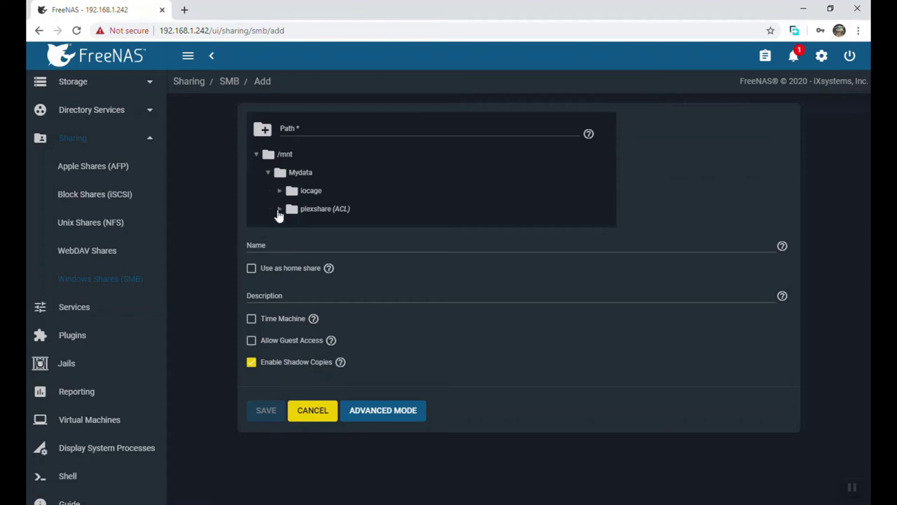
click(279, 210)
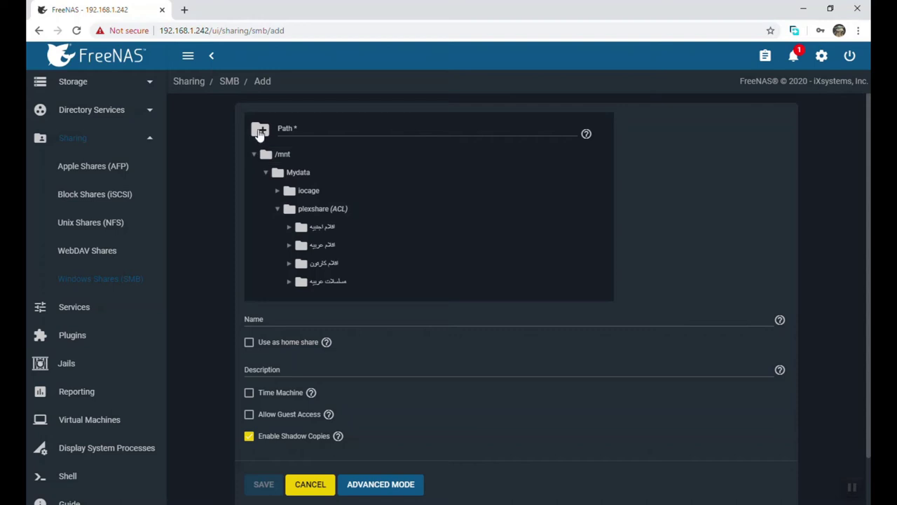
click(324, 213)
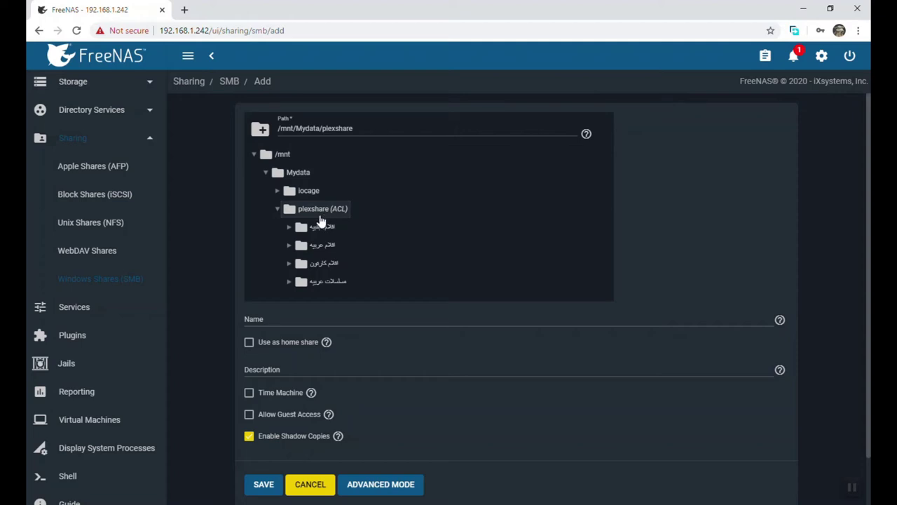
scroll(323, 270, down, 1)
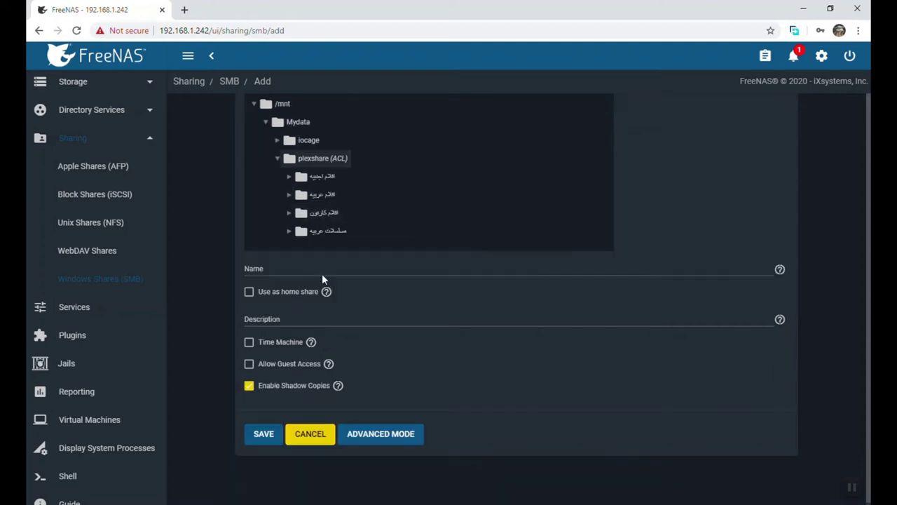
click(265, 433)
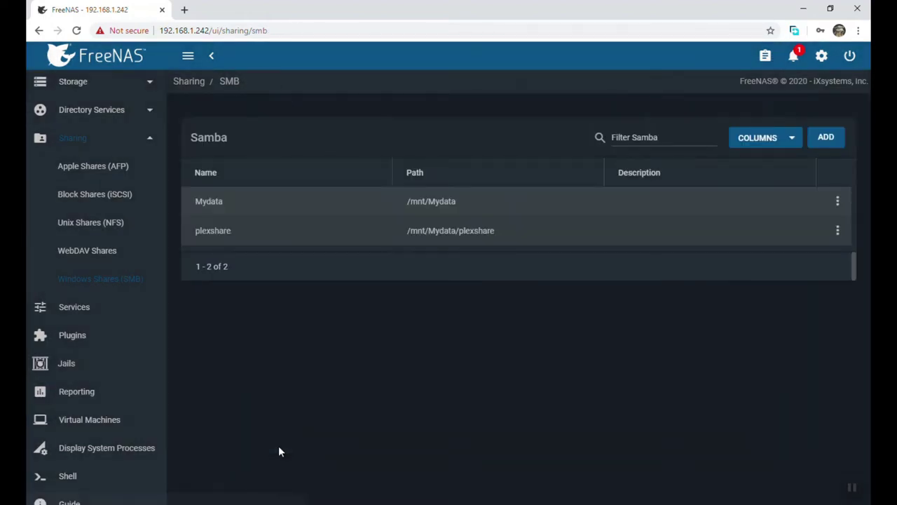
click(239, 245)
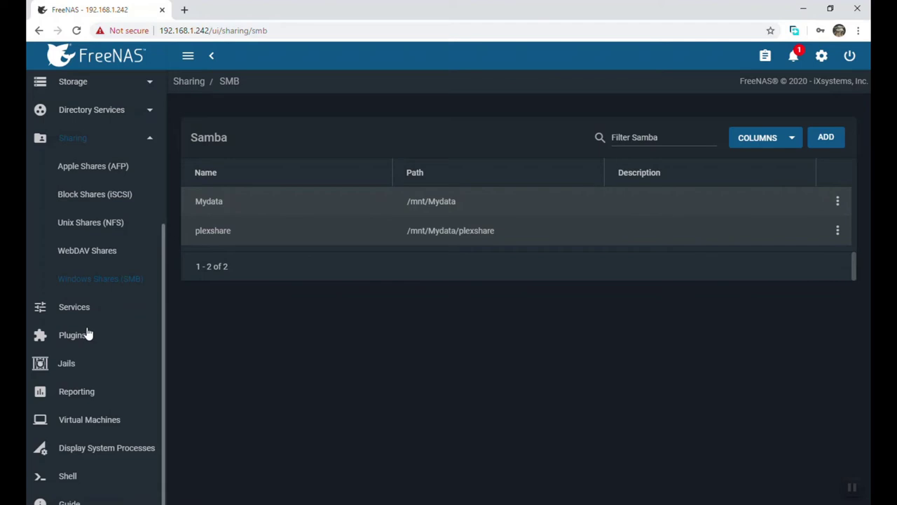
Go to the Jails page and open the mount points of the plexplugin jail.
scroll(86, 334, down, 1)
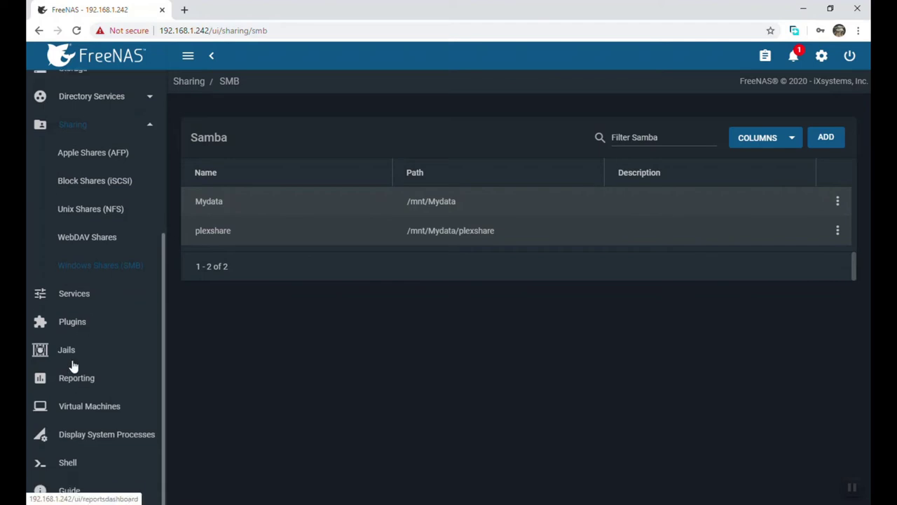
click(65, 323)
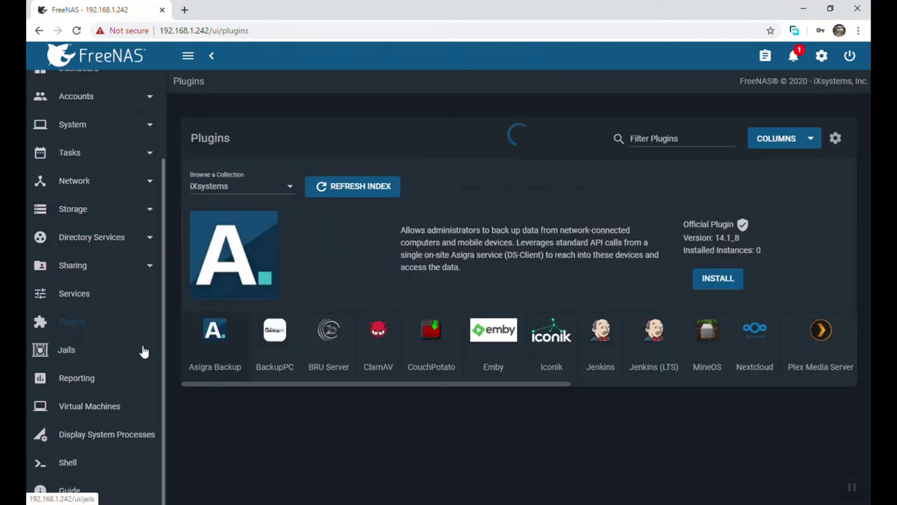
click(66, 352)
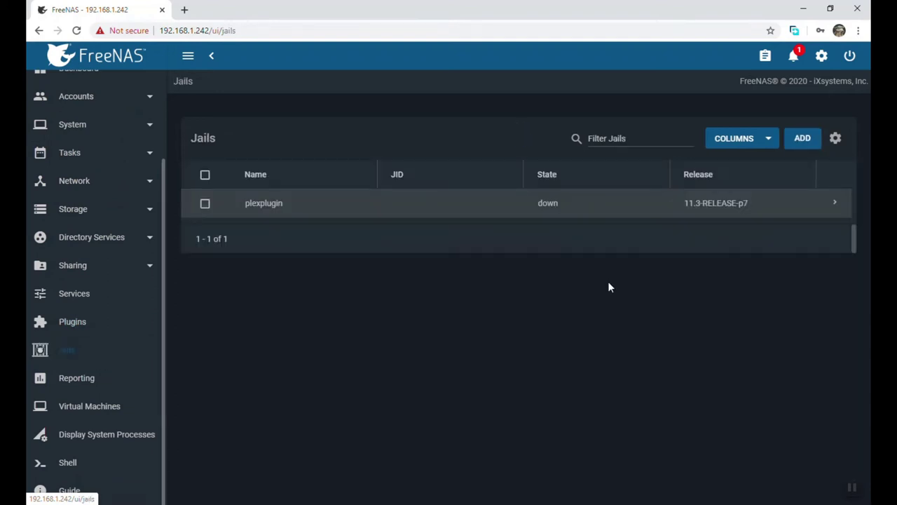
click(835, 204)
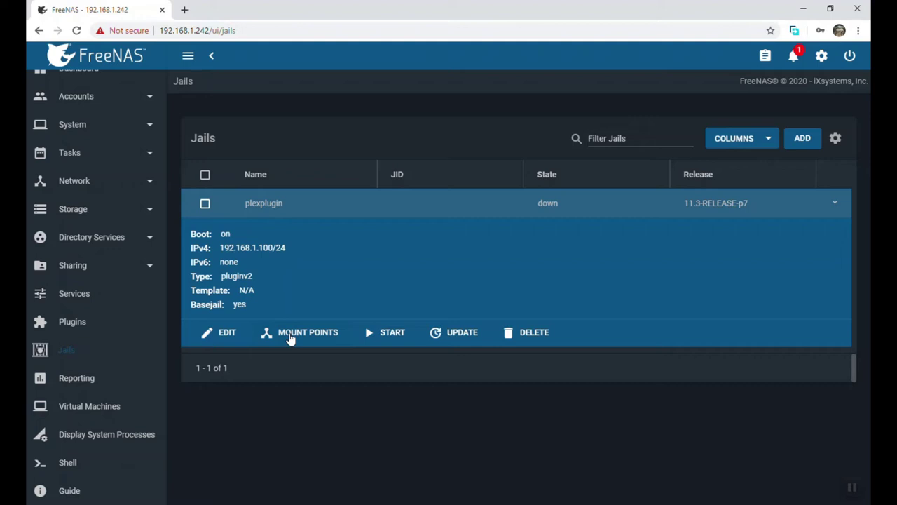
click(291, 335)
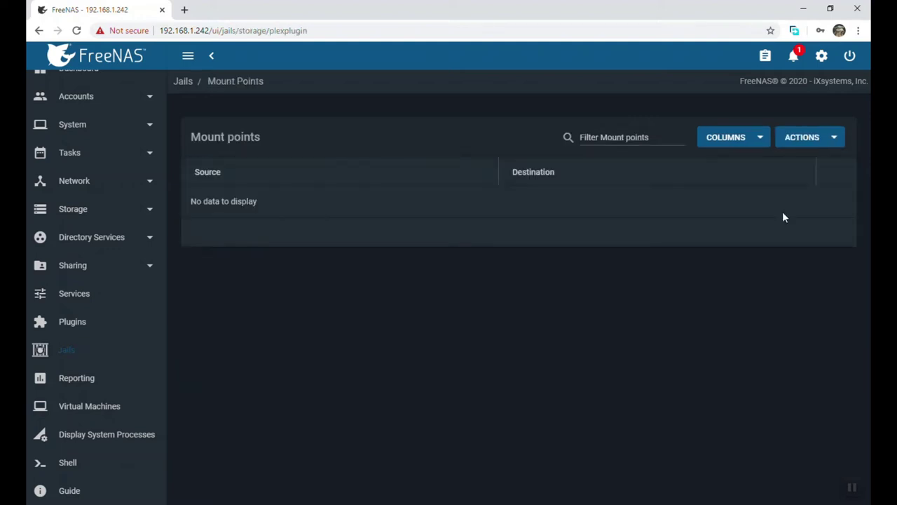
Start a new mount point for the plexplugin jail and set its source to /mnt/Mydata/plexshare.
click(835, 140)
click(808, 166)
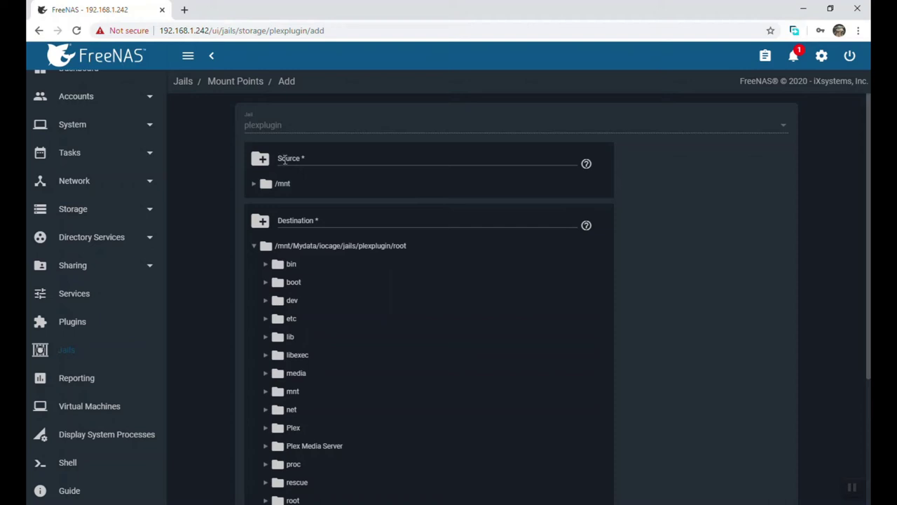
click(254, 184)
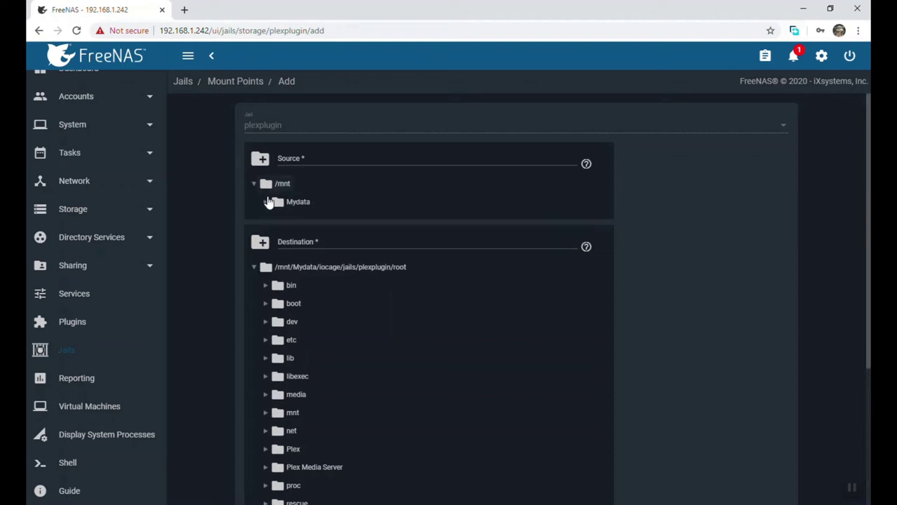
click(266, 203)
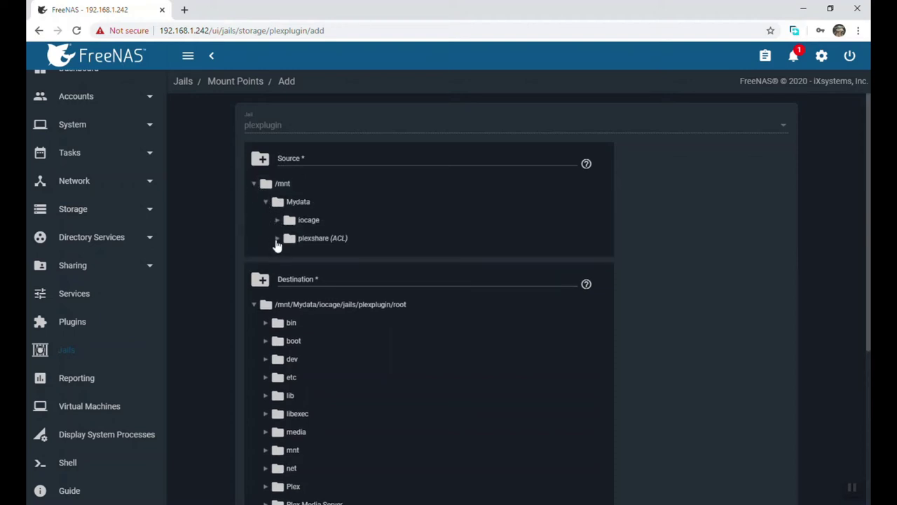
click(278, 239)
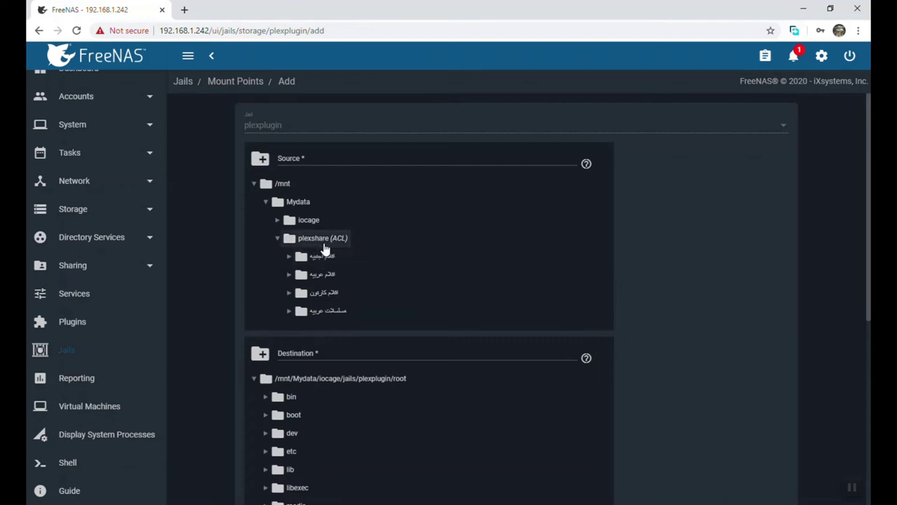
click(325, 249)
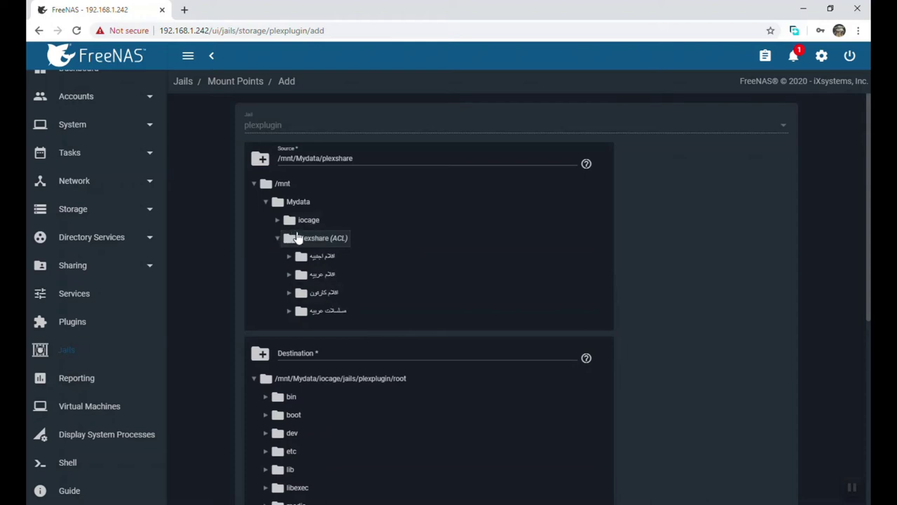
scroll(381, 312, down, 3)
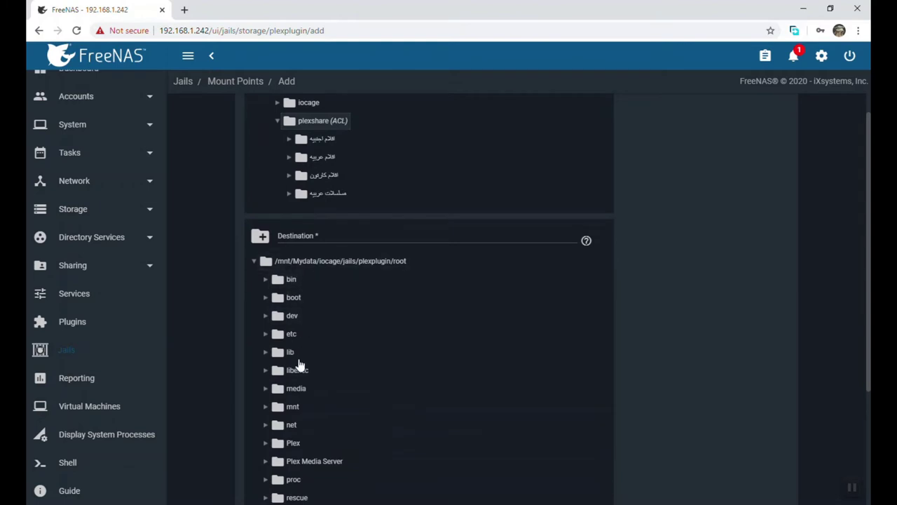
Set the mount point's destination to the media folder in the plexplugin jail root and save it with Read-Only off.
scroll(303, 315, down, 1)
scroll(303, 310, down, 1)
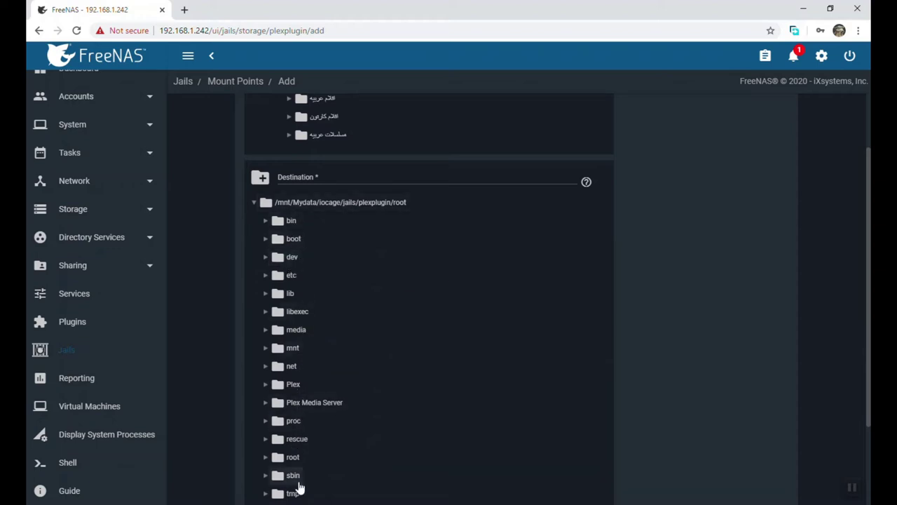
scroll(313, 123, up, 2)
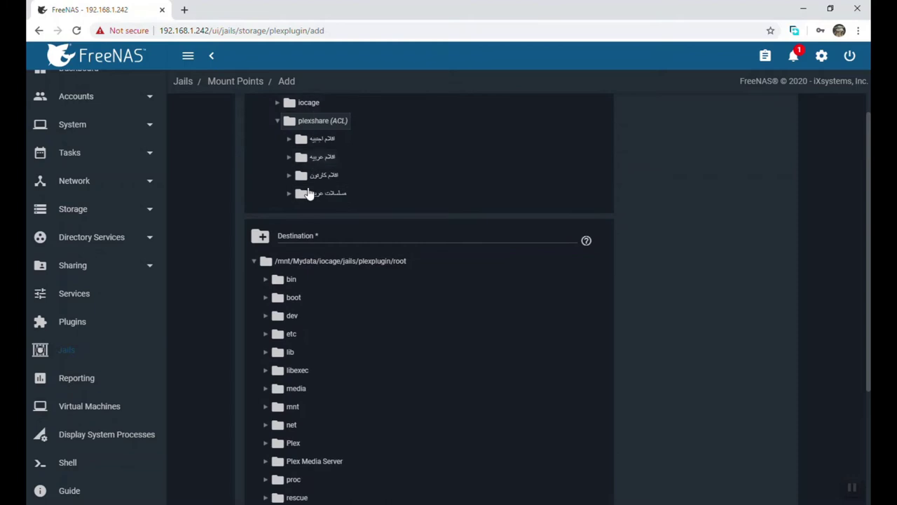
scroll(312, 234, down, 2)
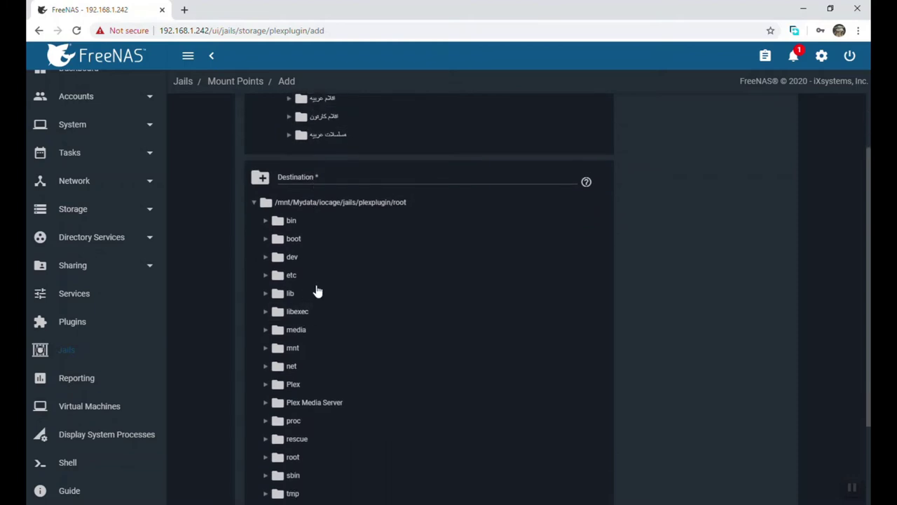
scroll(316, 288, down, 4)
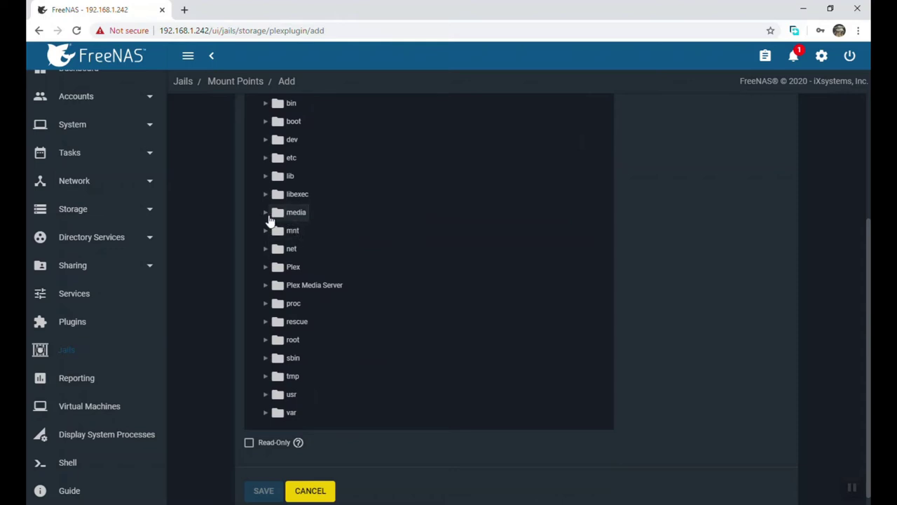
click(287, 217)
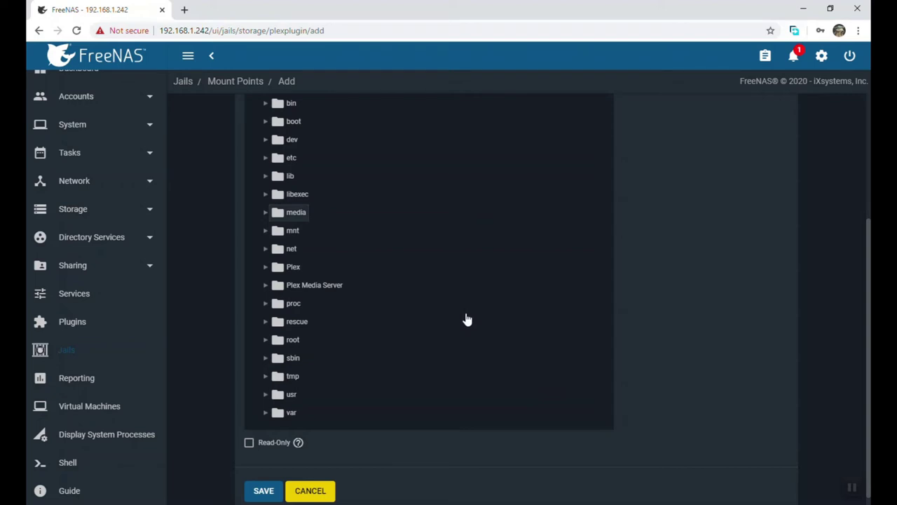
scroll(316, 245, down, 1)
click(269, 482)
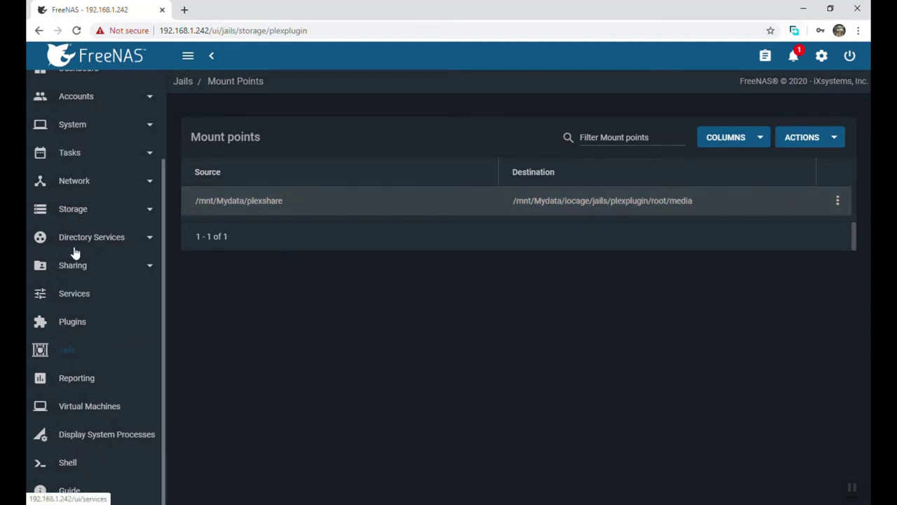
View the edit options of the iocage dataset in the Mydata storage pool and leave without saving.
click(63, 209)
scroll(72, 220, down, 2)
scroll(81, 242, up, 2)
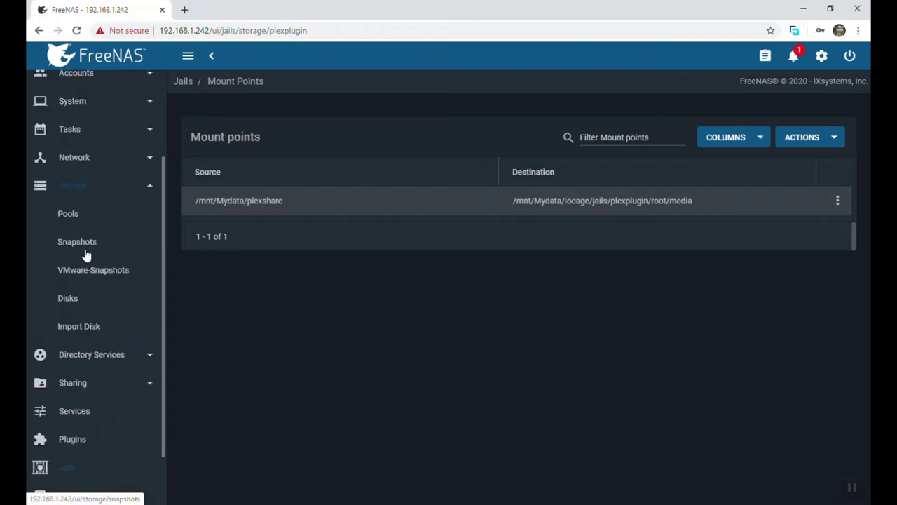
click(70, 215)
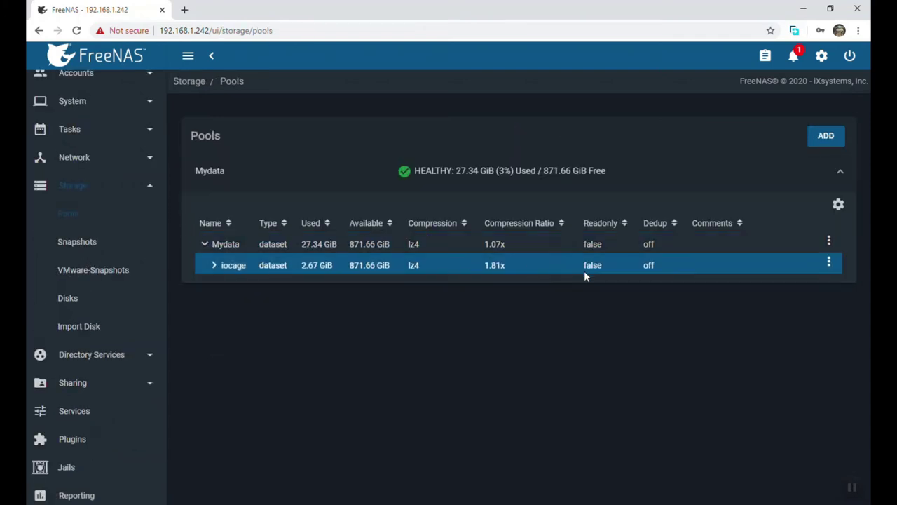
click(829, 262)
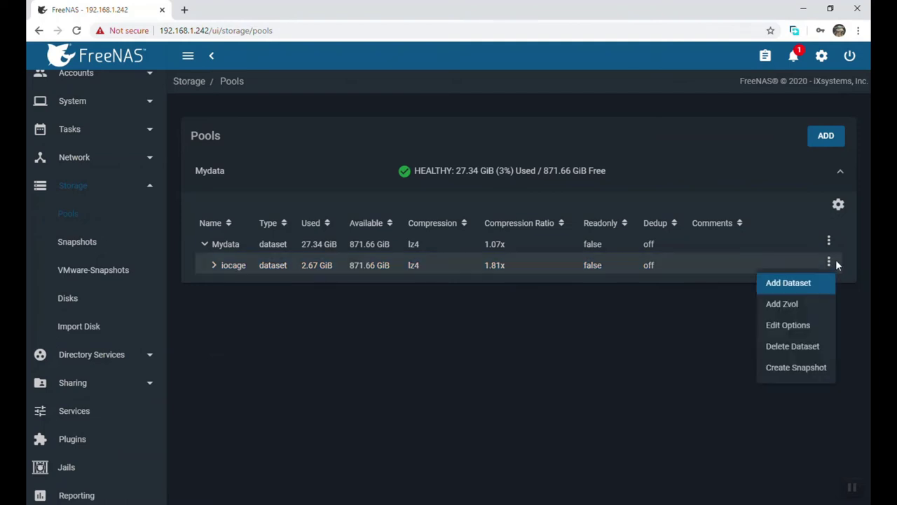
click(794, 327)
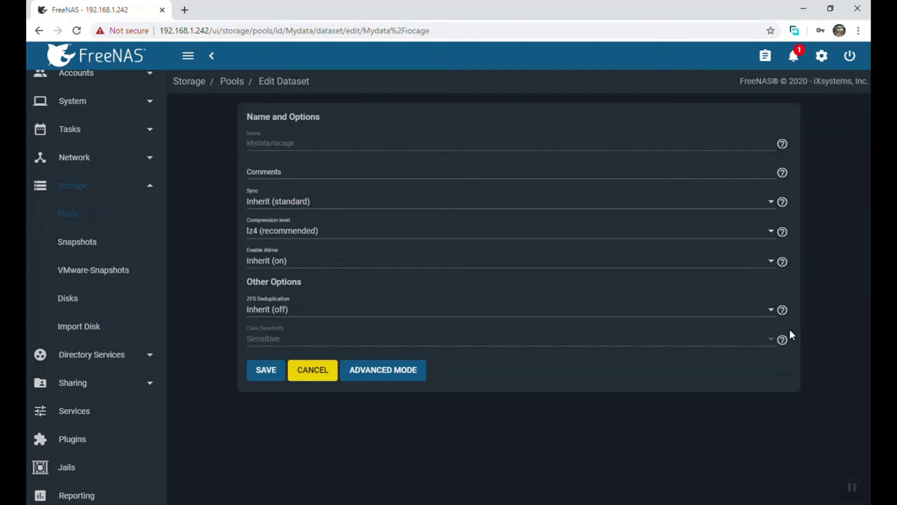
click(315, 371)
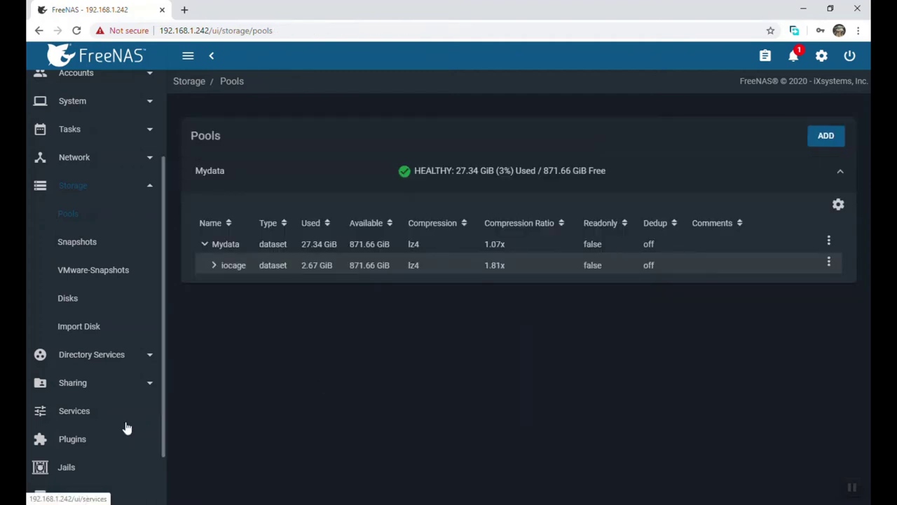
Go to the Plugins page, expand the plexplugin jail's details and start the plugin.
scroll(124, 426, down, 1)
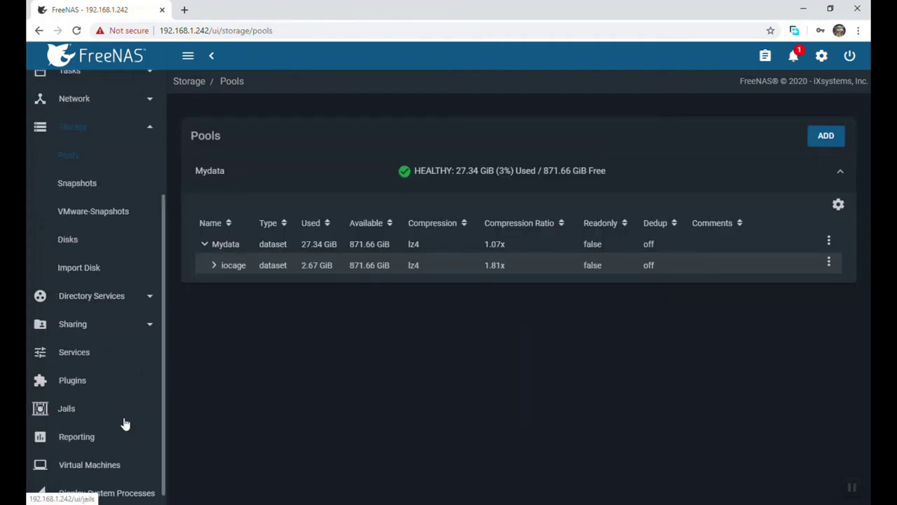
click(76, 380)
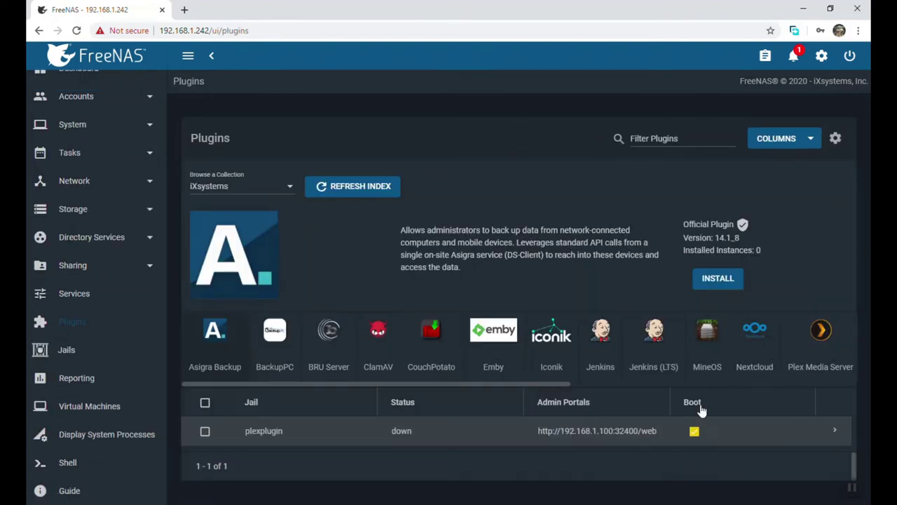
click(841, 431)
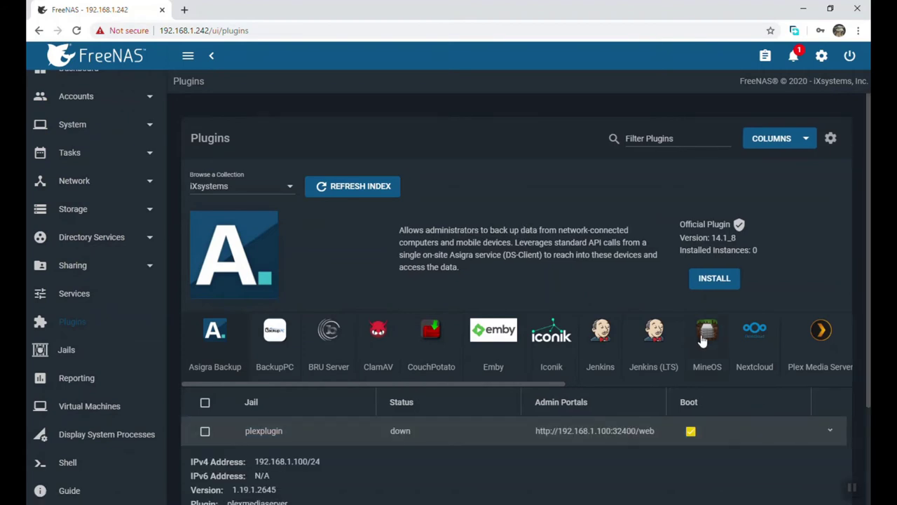
scroll(698, 325, down, 2)
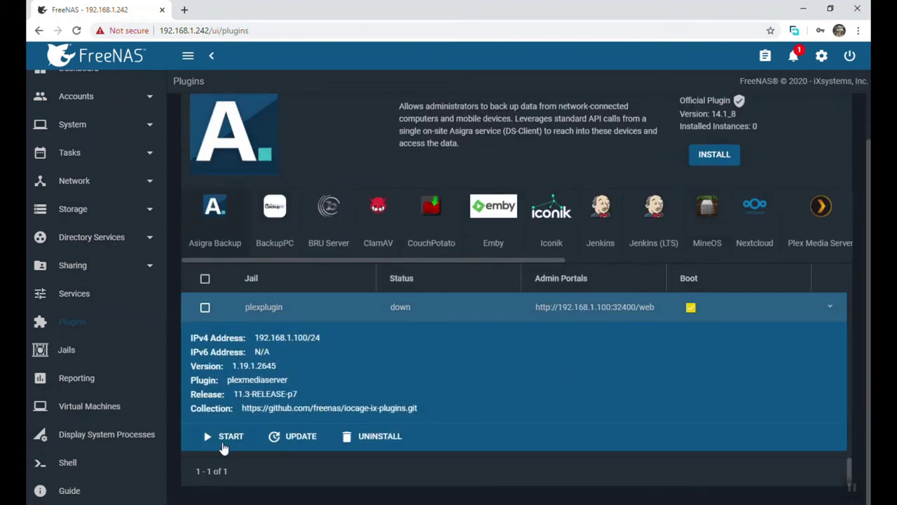
click(220, 443)
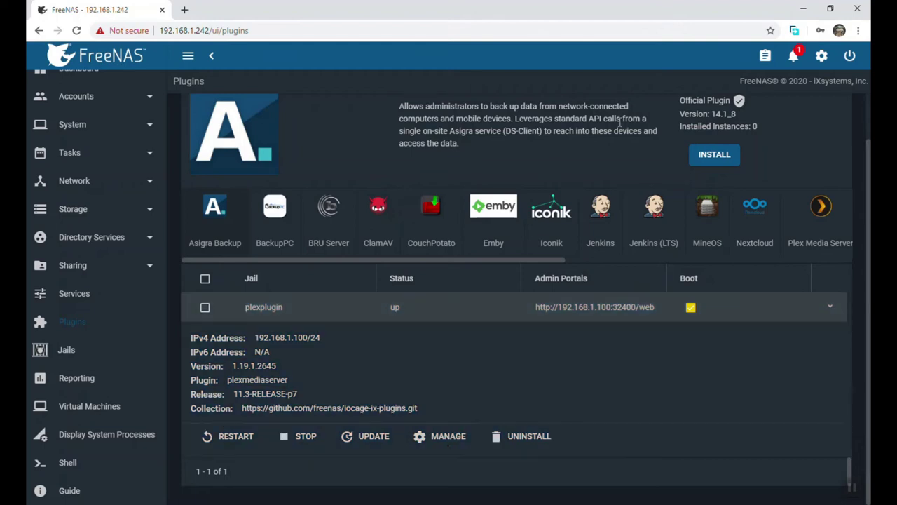
Switch to File Explorer, browse to \\192.168.1.242 to check the shared folders, and return to the browser.
click(799, 10)
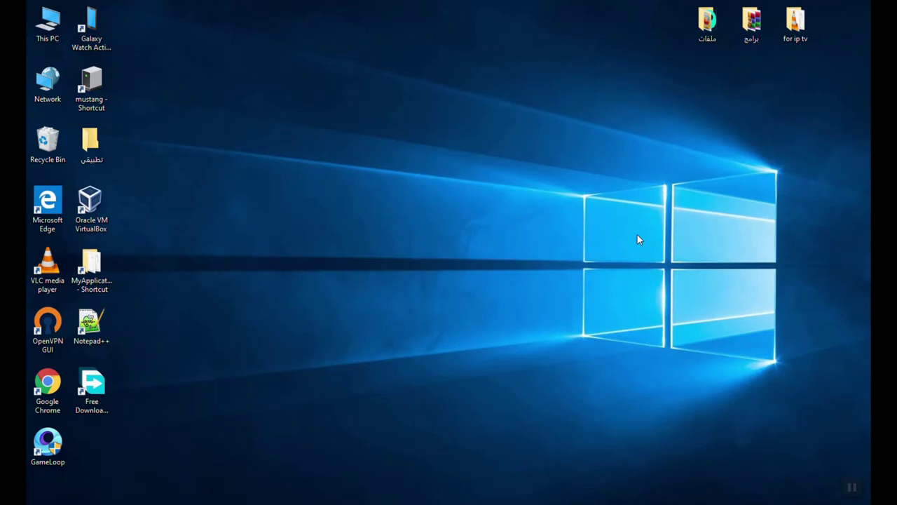
double_click(48, 24)
click(270, 218)
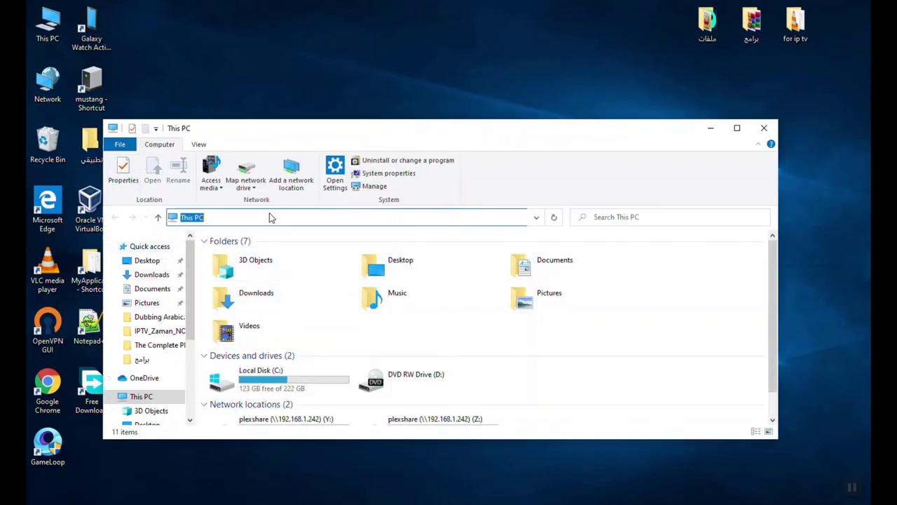
text(\\)
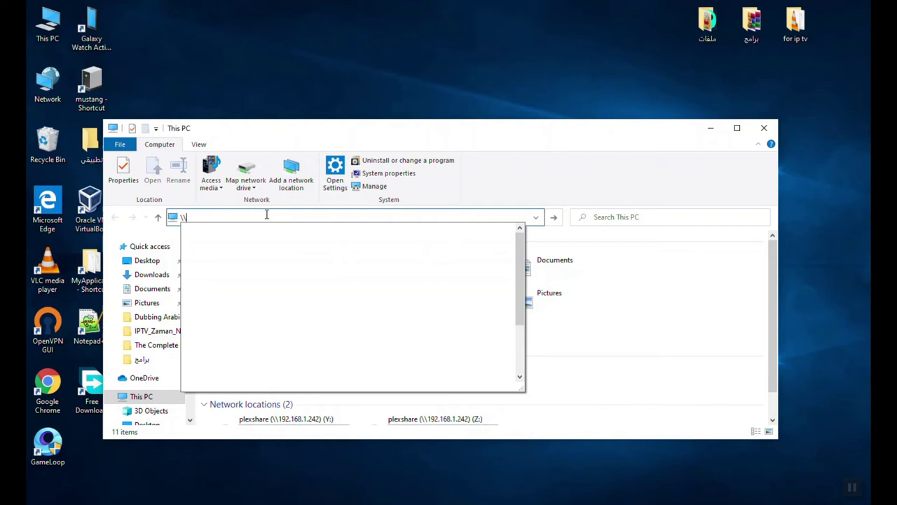
text(192.168)
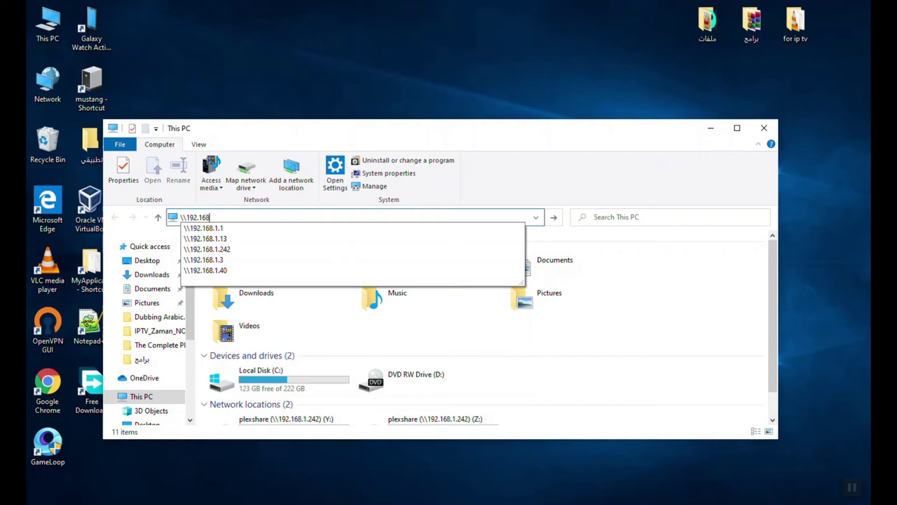
text(.1.24)
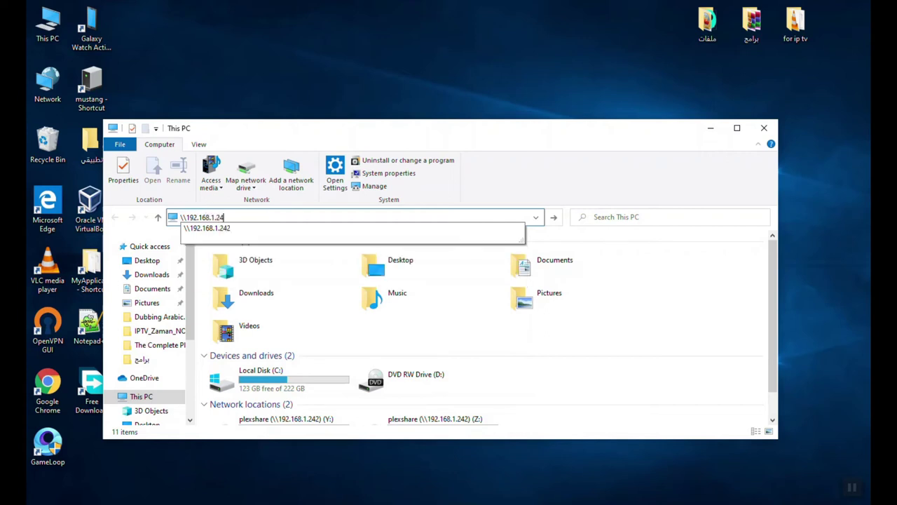
text(2)
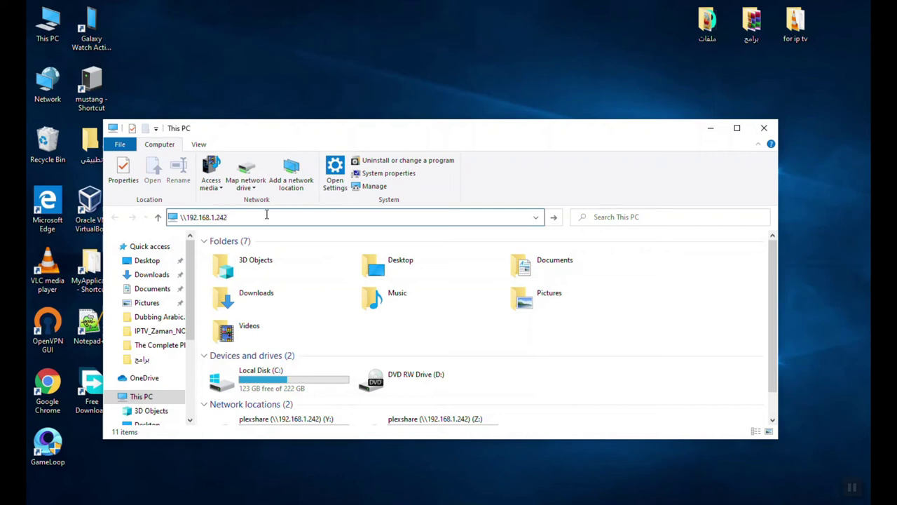
key(Return)
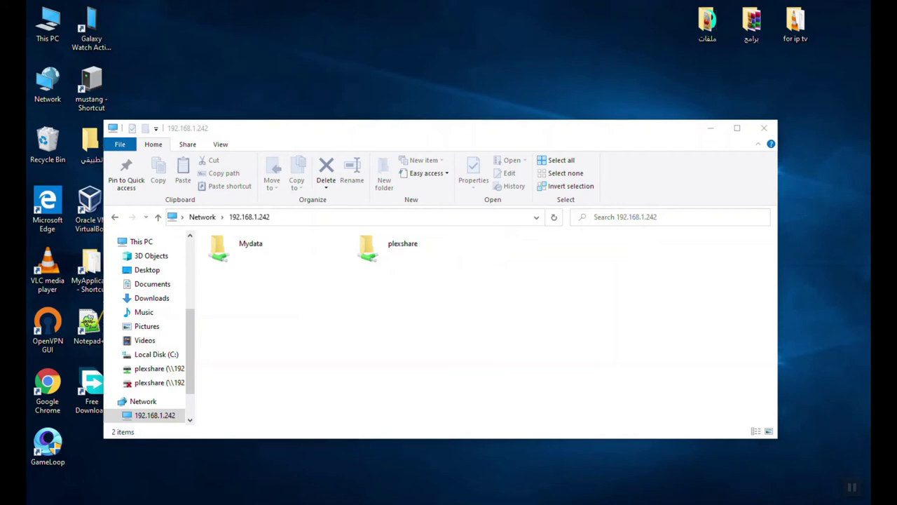
drag(283, 134, 379, 73)
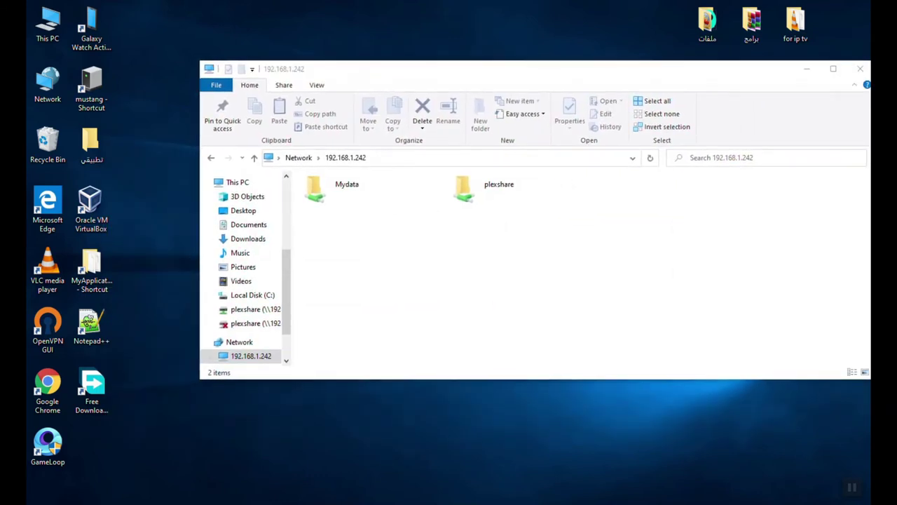
click(323, 83)
drag(323, 83, 150, 108)
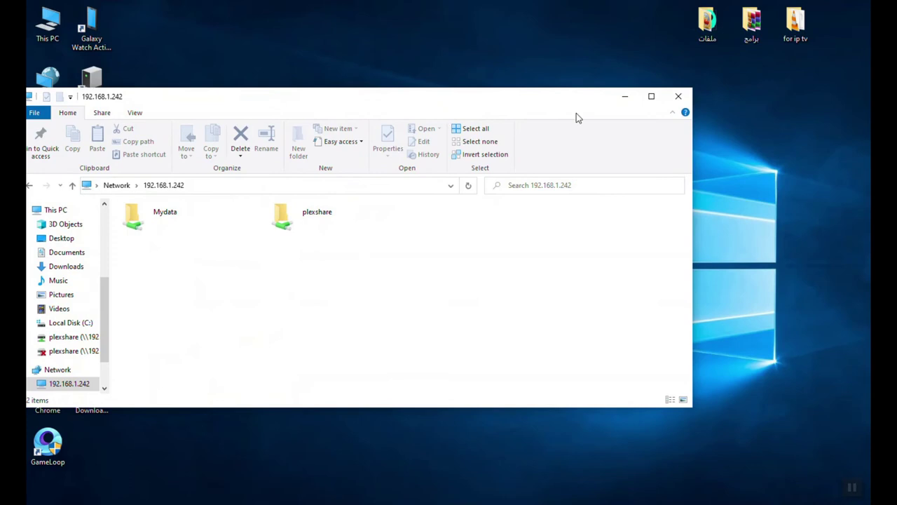
click(631, 99)
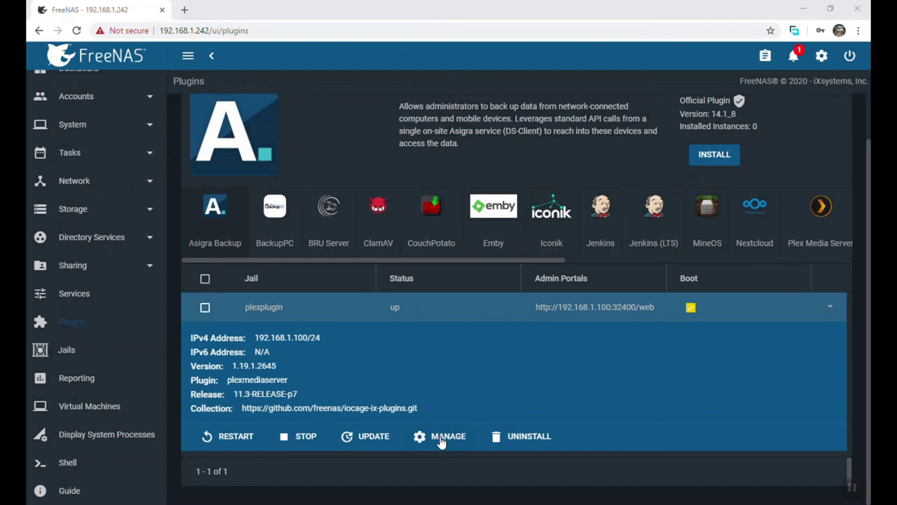
Open the plexplugin management page, sign in to Plex with the remembered account and dismiss the Plex Pass offer.
click(441, 440)
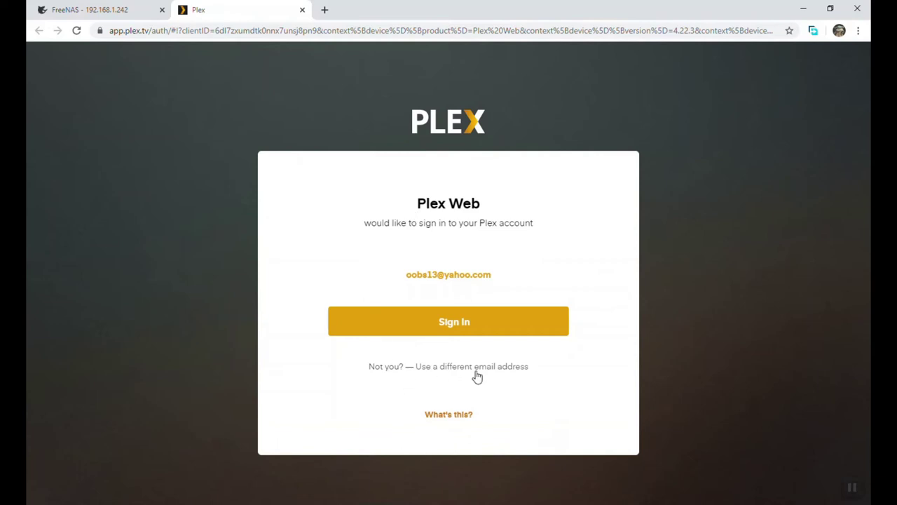
click(463, 323)
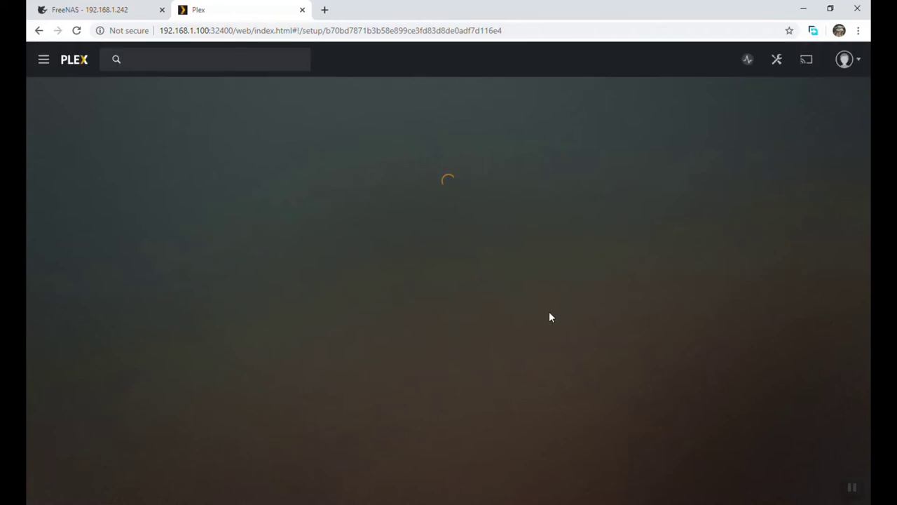
click(438, 387)
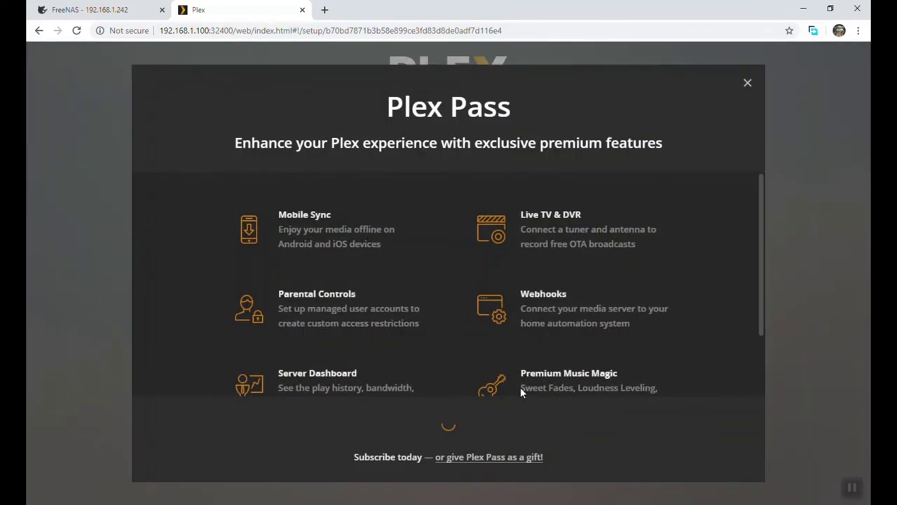
click(747, 83)
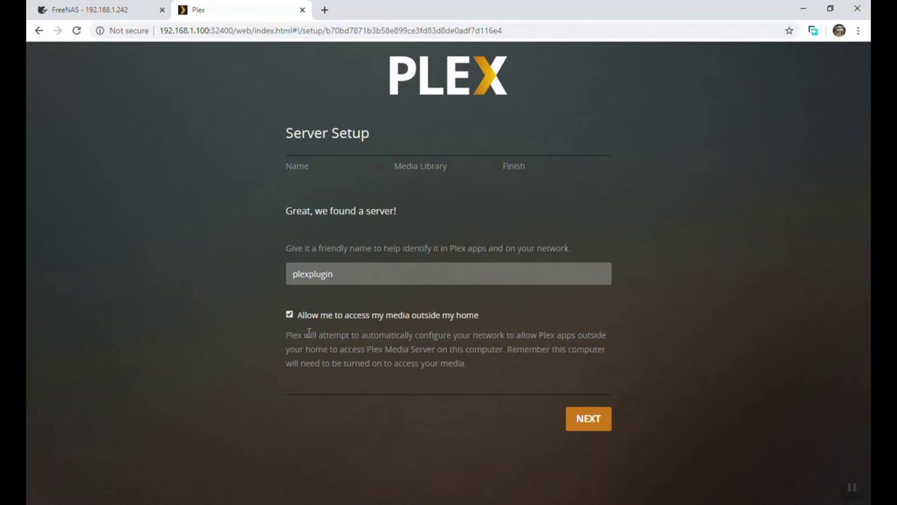
Accept the server name plexplugin with outside-home media access allowed and proceed to the media library setup.
click(589, 423)
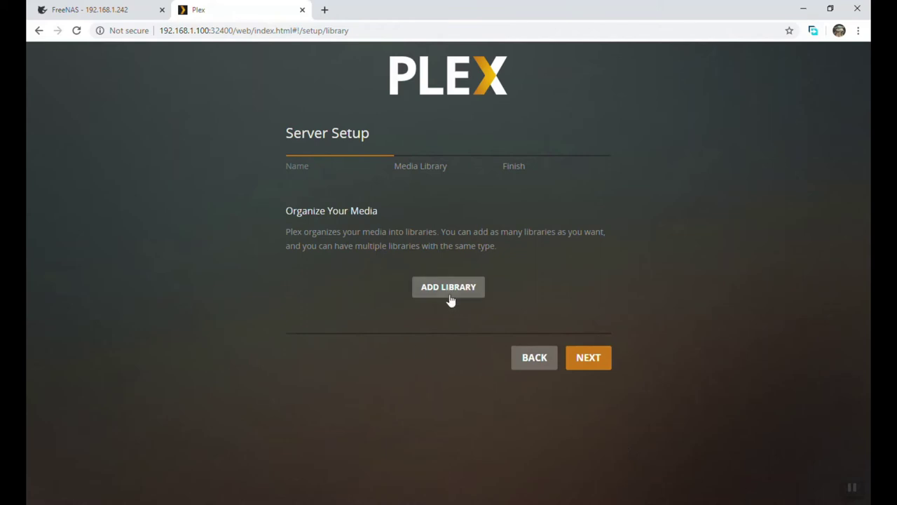
click(449, 293)
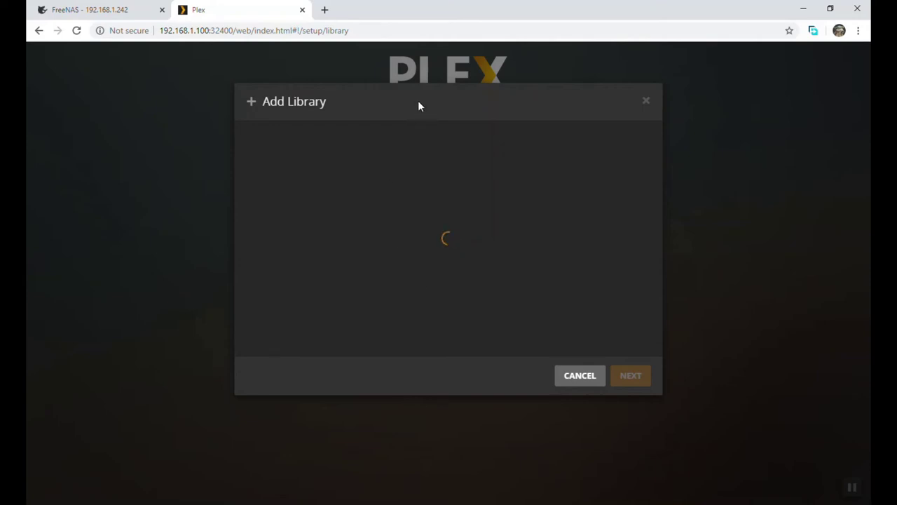
click(392, 417)
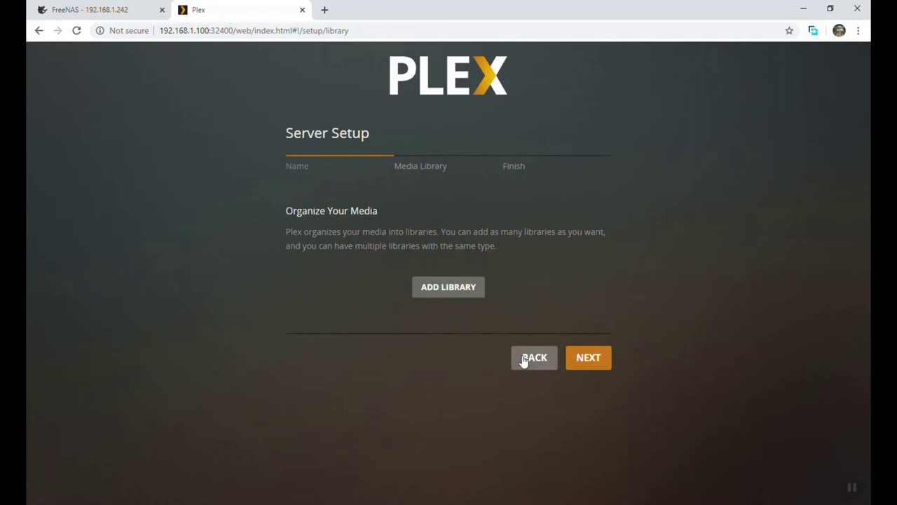
Start a new Movies library named "افلام اجنبيه" in English and proceed to its folder selection.
click(443, 293)
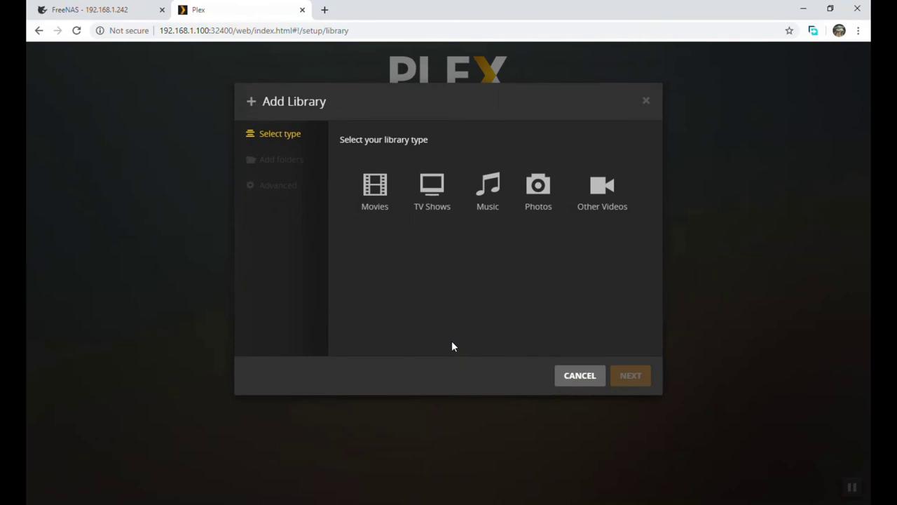
click(373, 194)
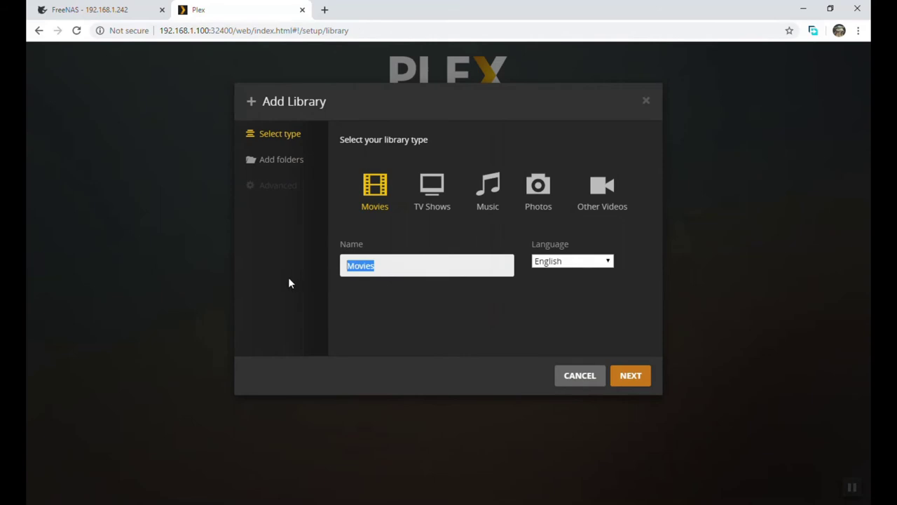
key(BackSpace)
text(الام لحتبيه)
key(BackSpace)
key(BackSpace)
key(BackSpace)
key(BackSpace)
key(BackSpace)
key(BackSpace)
key(BackSpace)
key(BackSpace)
key(BackSpace)
key(BackSpace)
key(BackSpace)
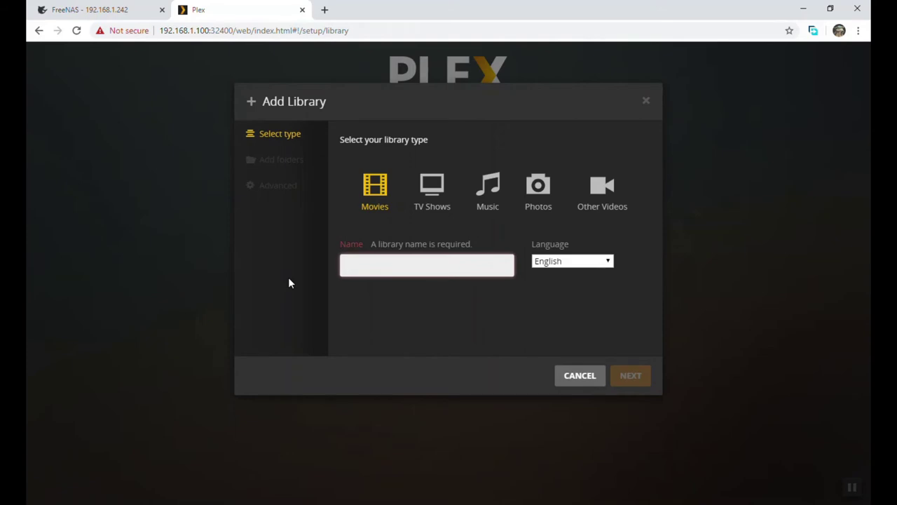
text(افلام اجنبيه)
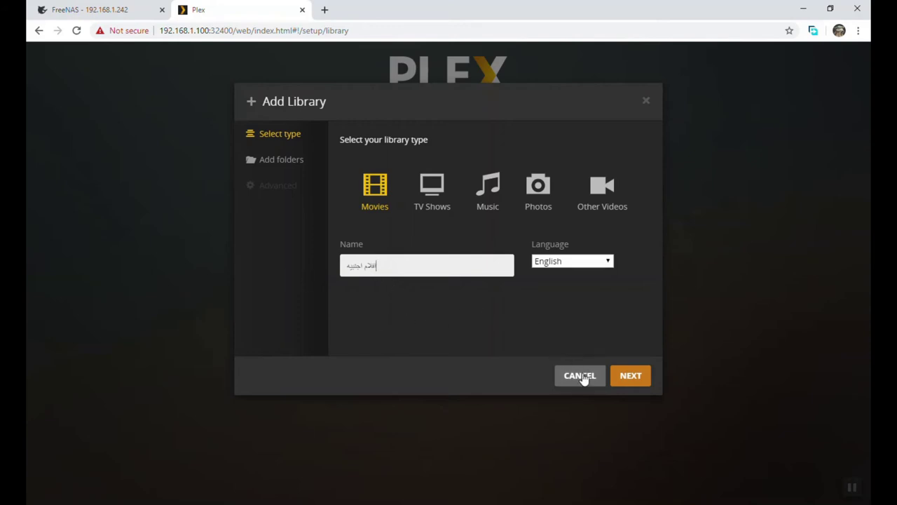
click(632, 378)
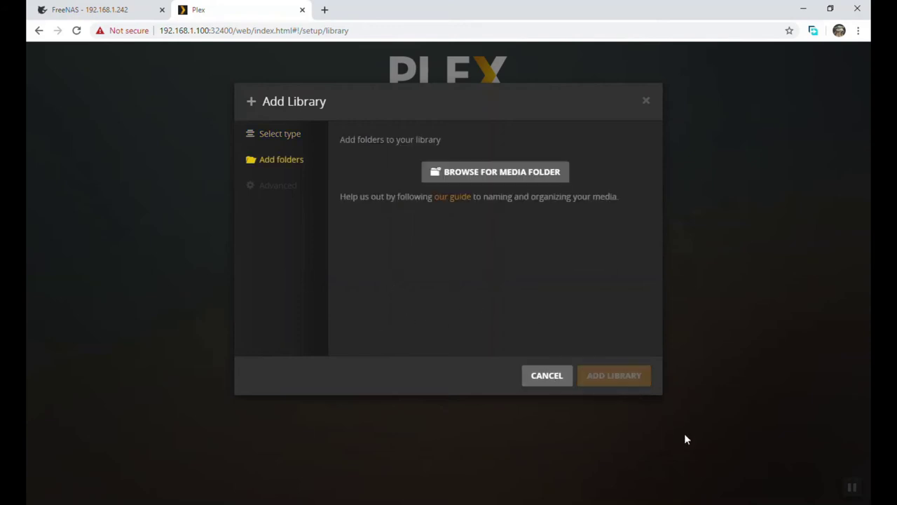
Add the folder /media/افلام اجنبيه to the library and create the library.
click(527, 178)
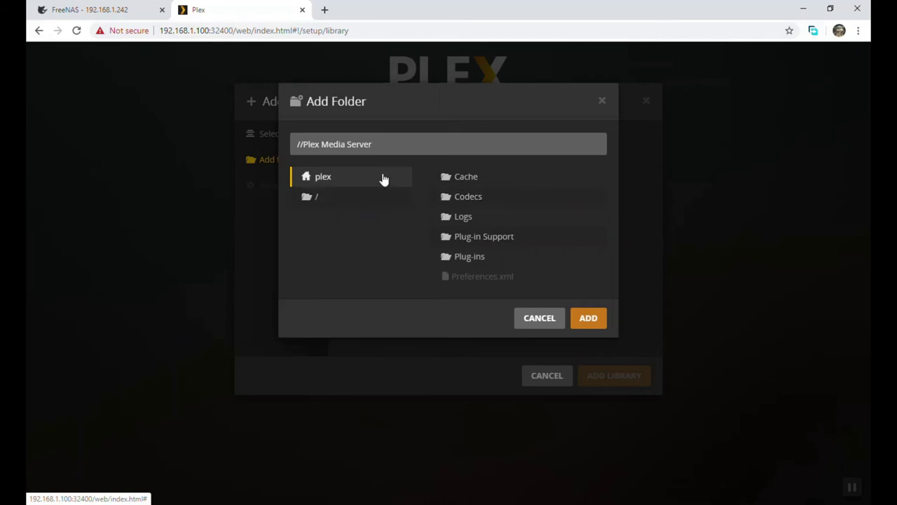
click(321, 200)
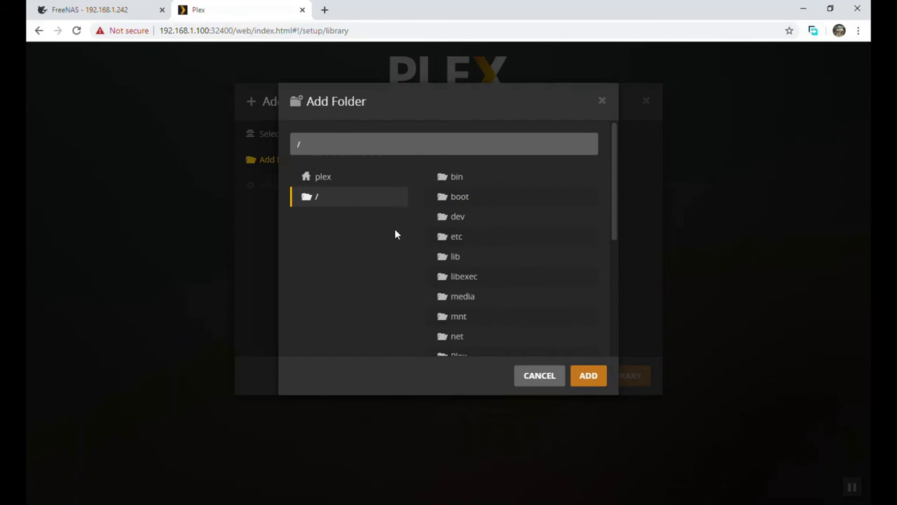
scroll(468, 257, down, 1)
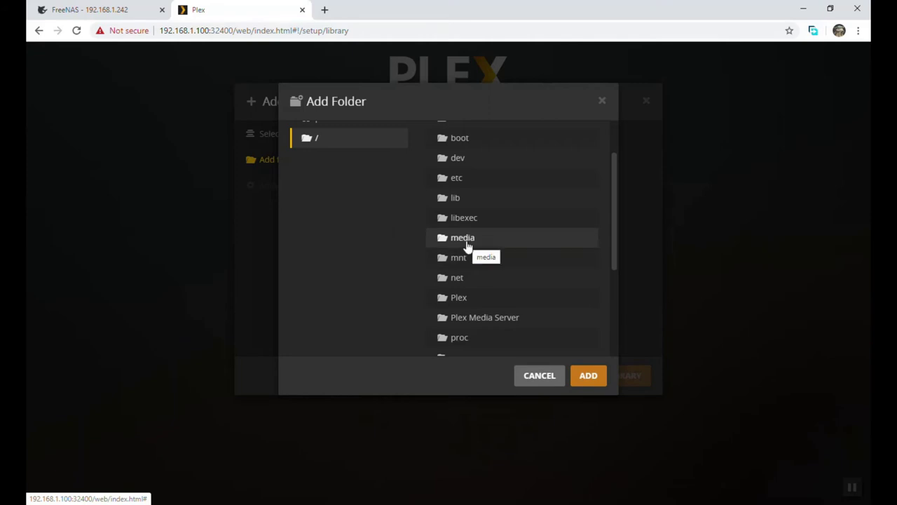
click(468, 239)
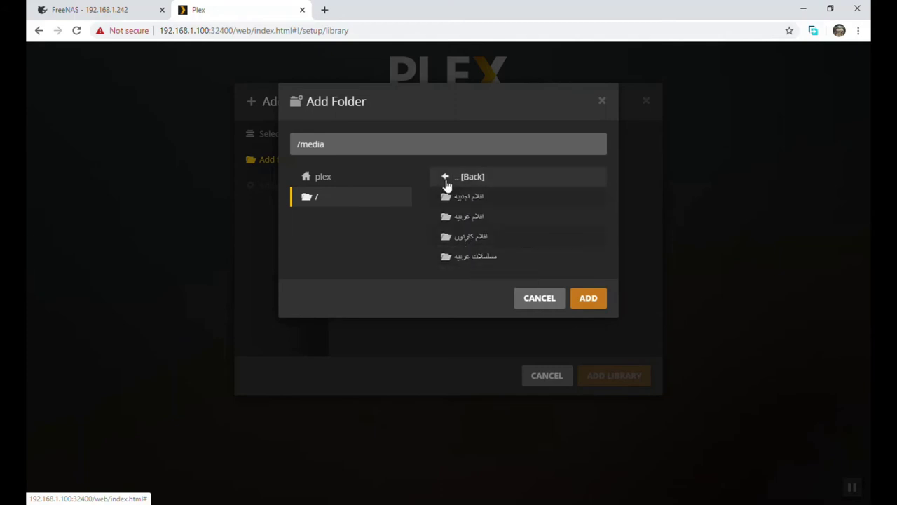
click(464, 202)
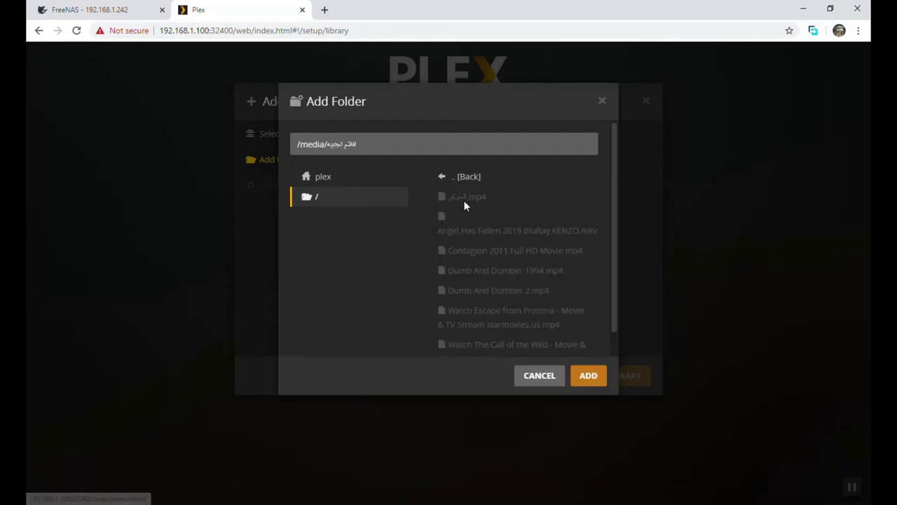
click(586, 375)
click(633, 375)
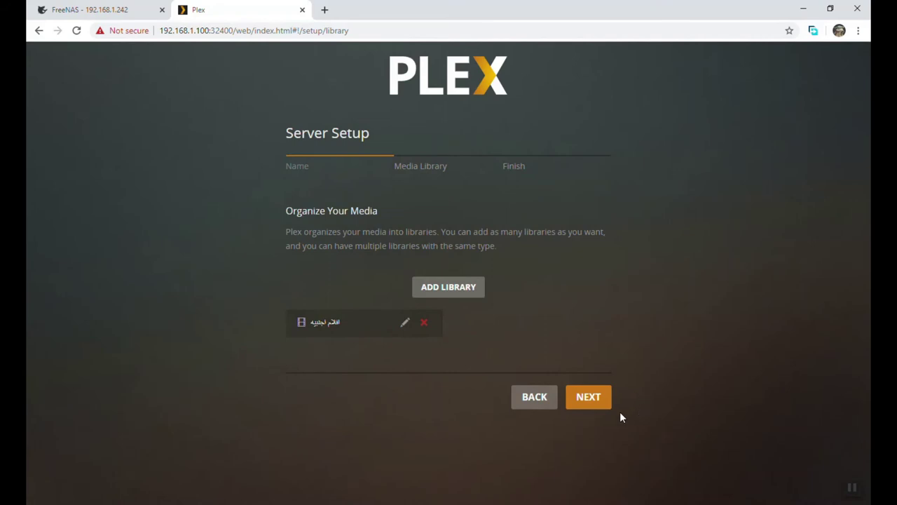
Start another Movies library named "افلام عربيه" in English and proceed to its folder selection.
click(449, 293)
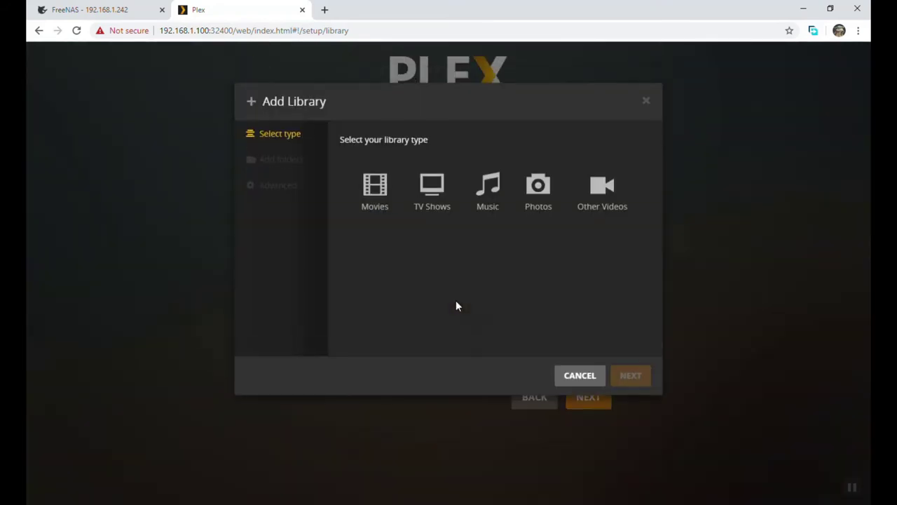
click(375, 190)
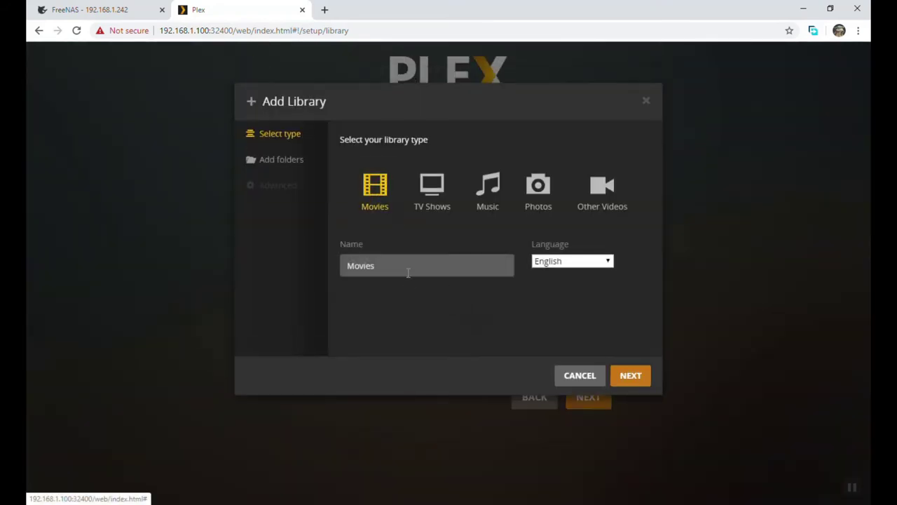
drag(404, 268, 319, 273)
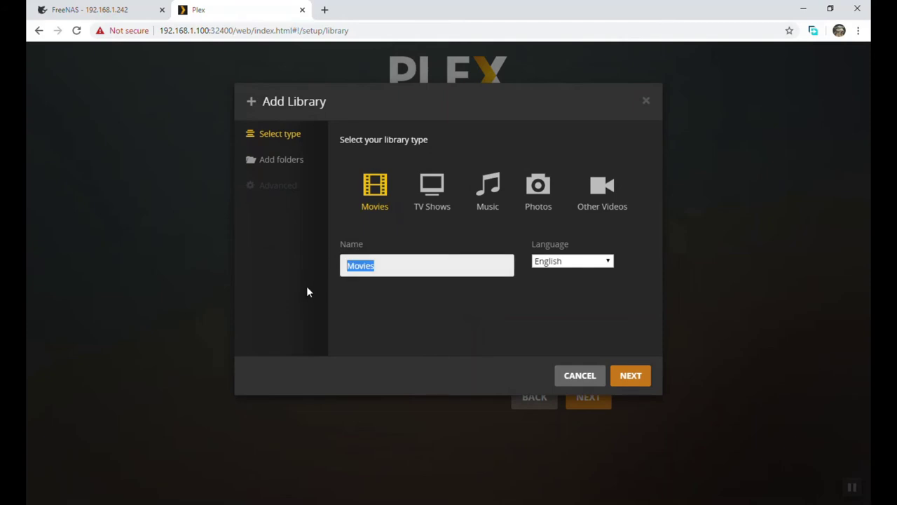
text(افلام عربيه)
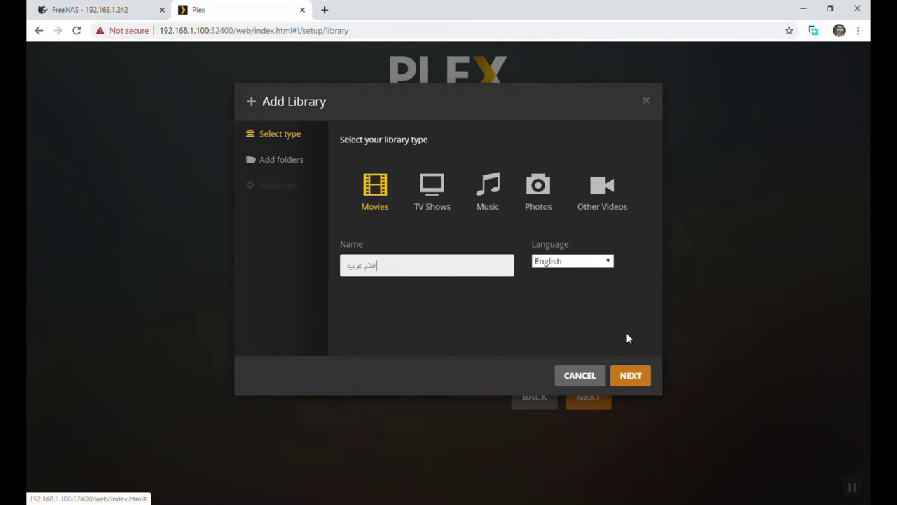
click(642, 376)
Add the folder /media/افلام عربيه to the library and create the library.
click(543, 173)
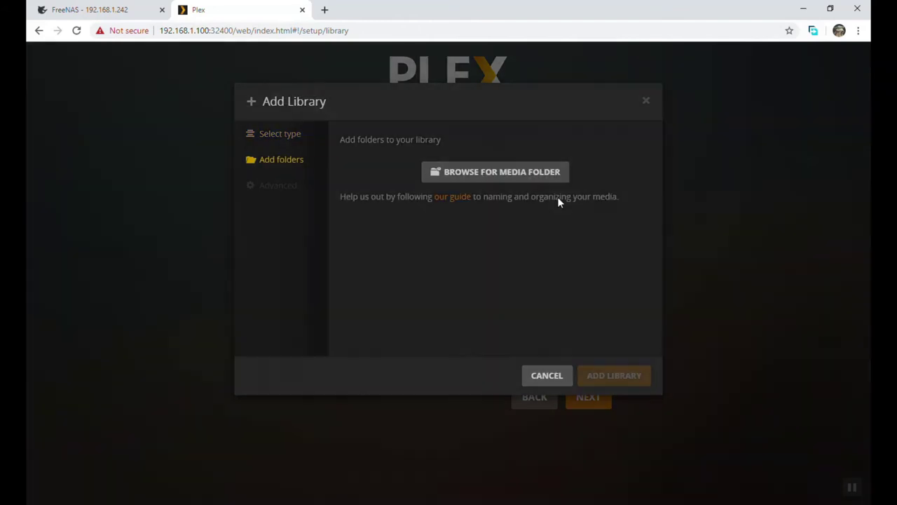
click(322, 200)
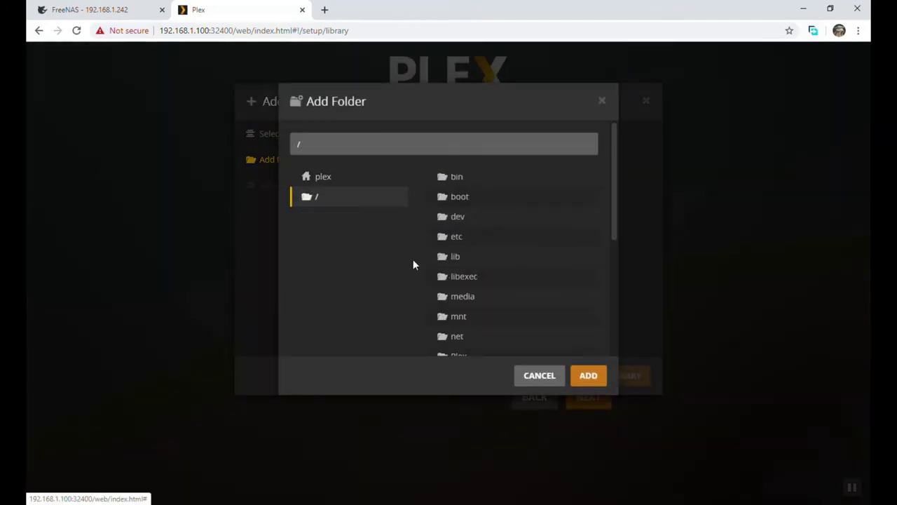
click(473, 307)
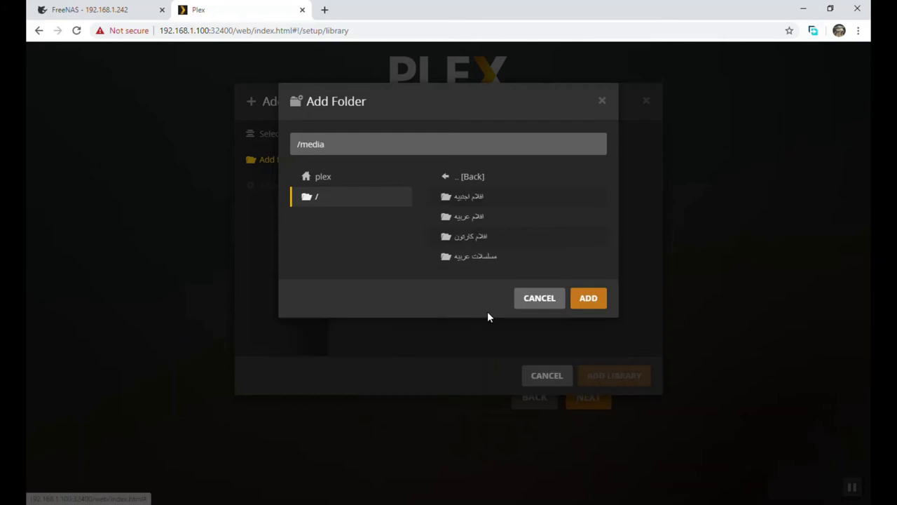
click(469, 225)
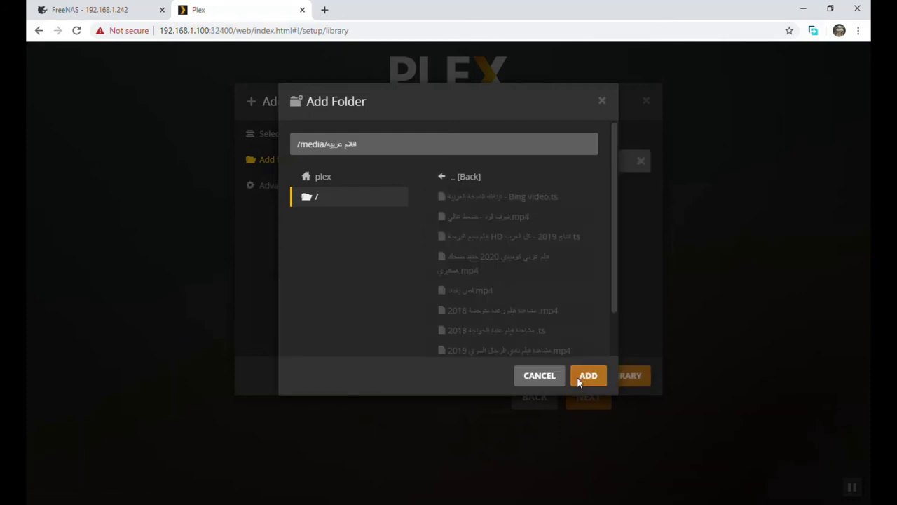
click(580, 376)
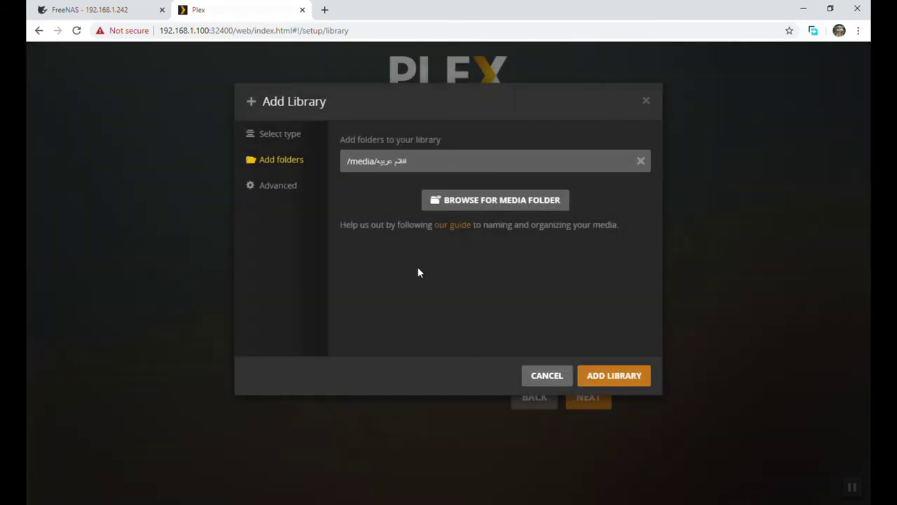
click(617, 382)
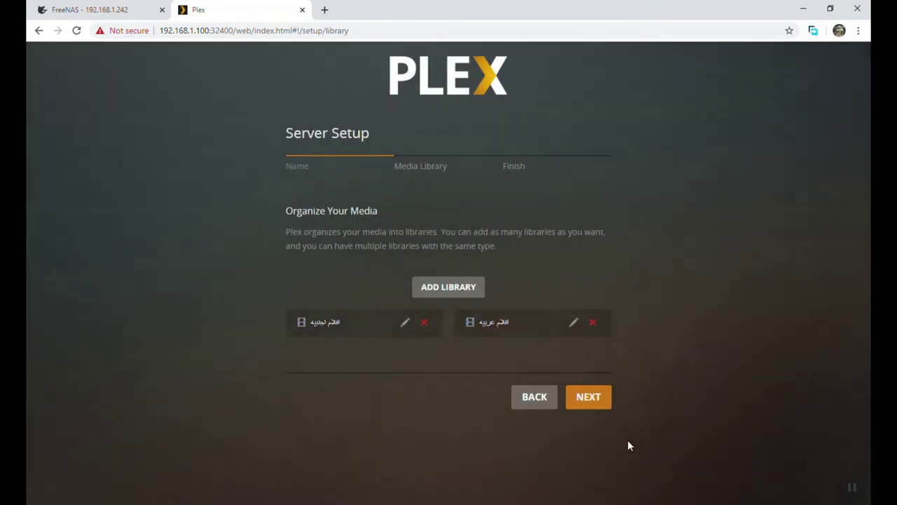
Start a third Movies library named "افلام كارتون" in English and proceed to its folder selection.
click(459, 292)
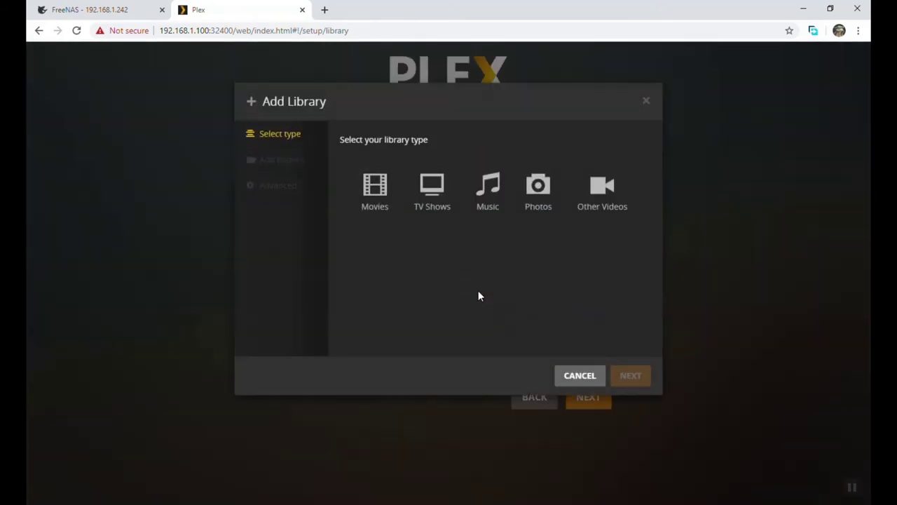
click(379, 187)
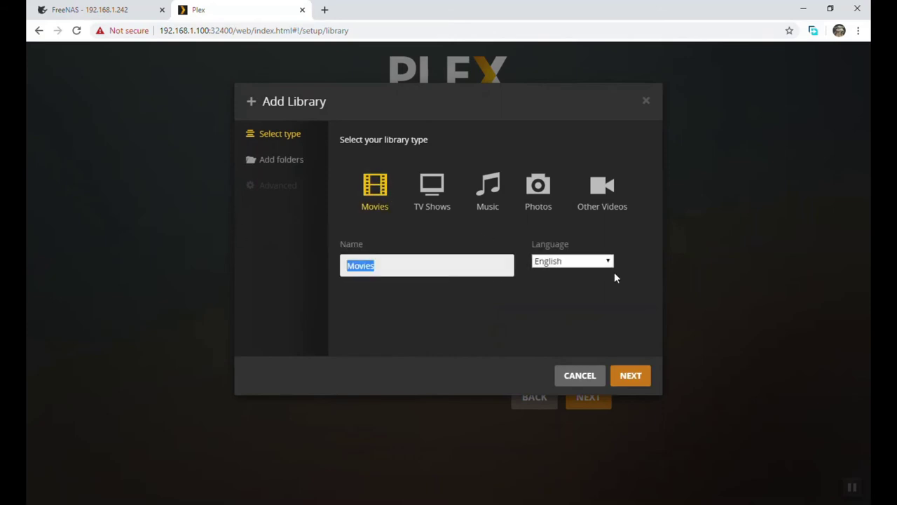
key(BackSpace)
text(افلام)
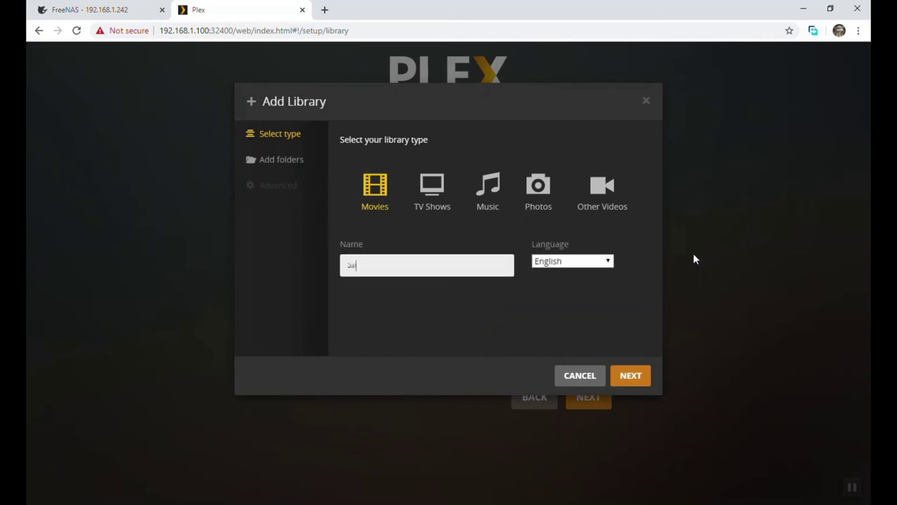
text( كارتون)
key(BackSpace)
key(BackSpace)
key(BackSpace)
text(تون)
click(630, 377)
Add the folder /media/افلام كارتون to the library and create the library.
click(520, 184)
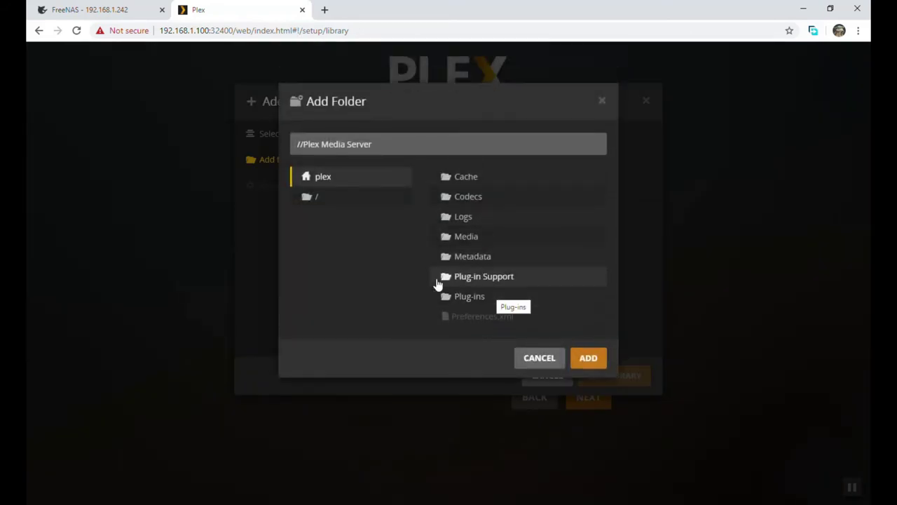
click(305, 199)
click(470, 295)
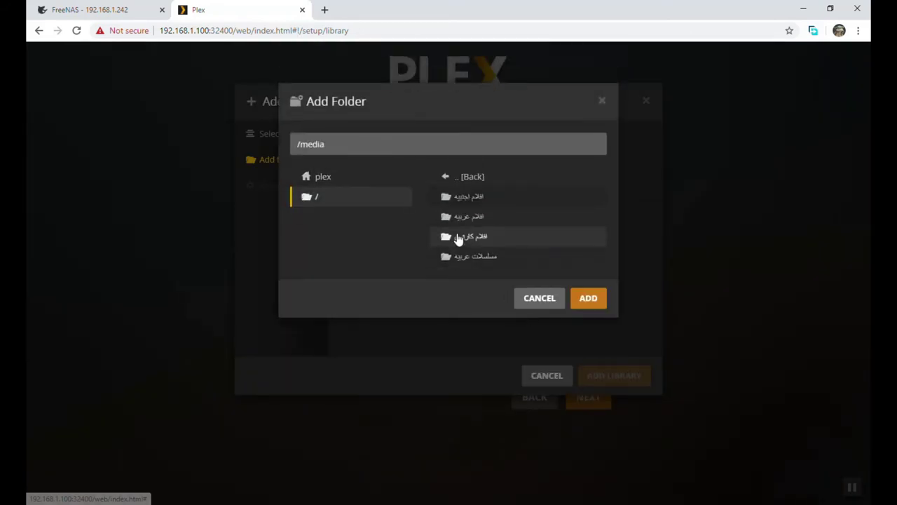
click(457, 237)
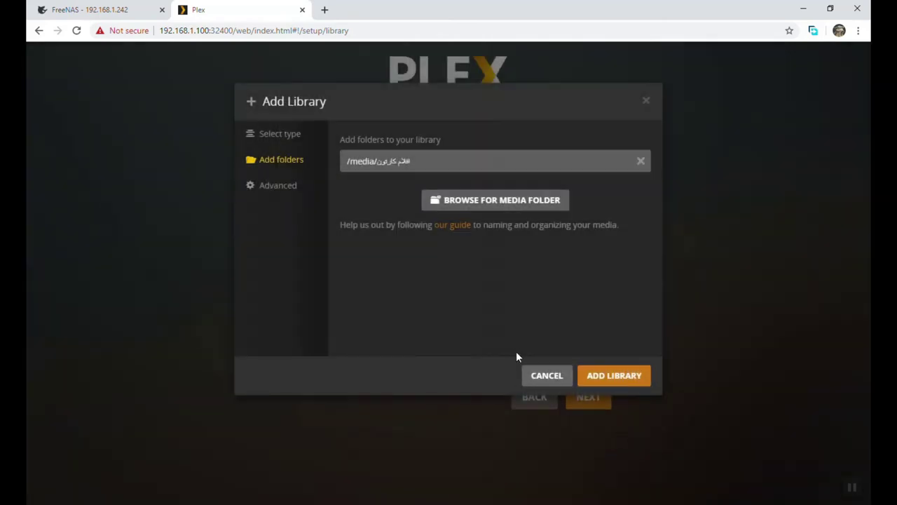
click(596, 376)
Start a TV Shows library named "مسلسلات عربيه" in English and proceed to its folder selection.
click(430, 286)
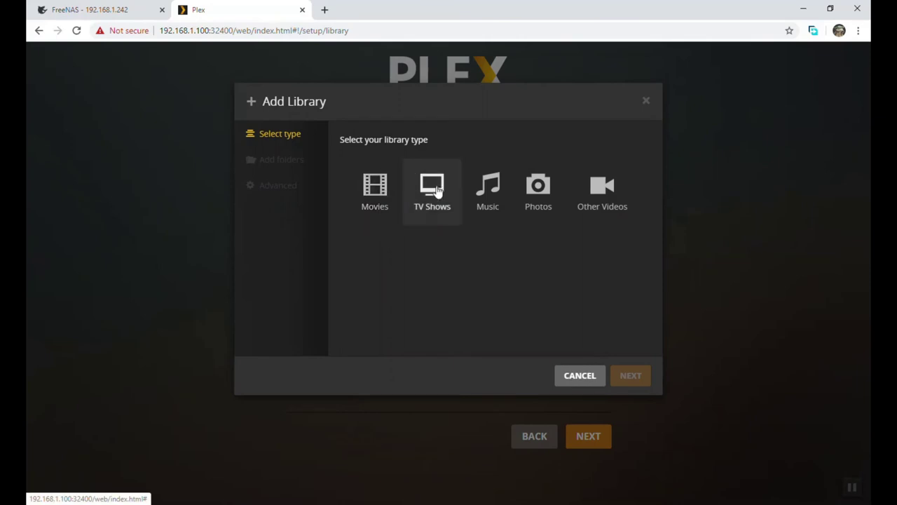
click(436, 187)
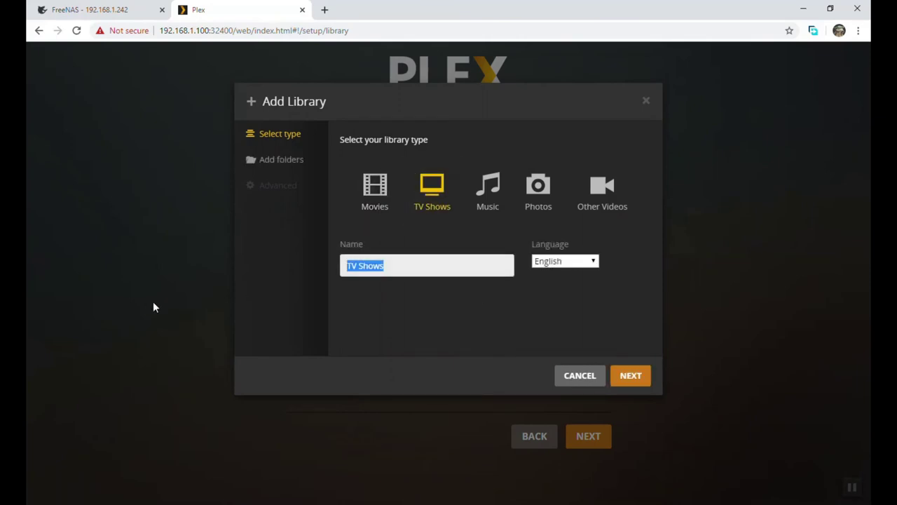
text(س)
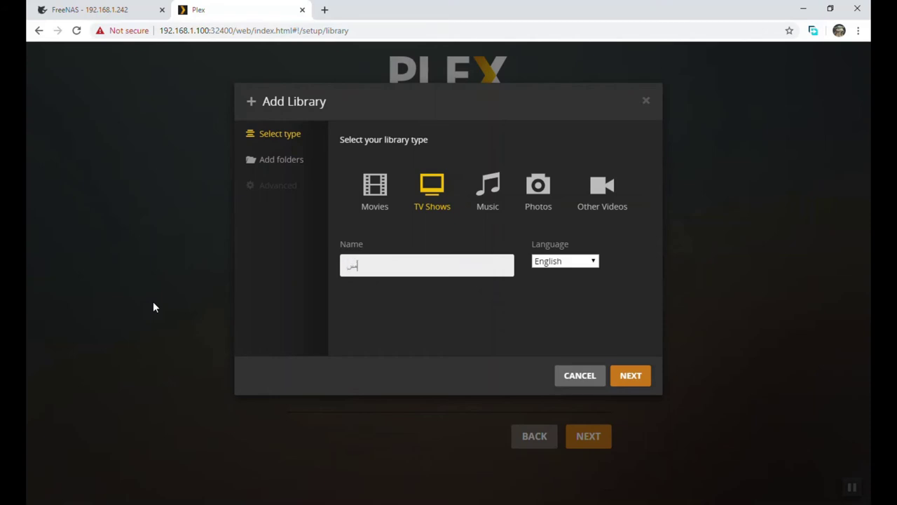
text(سلسلات عربيه)
click(617, 377)
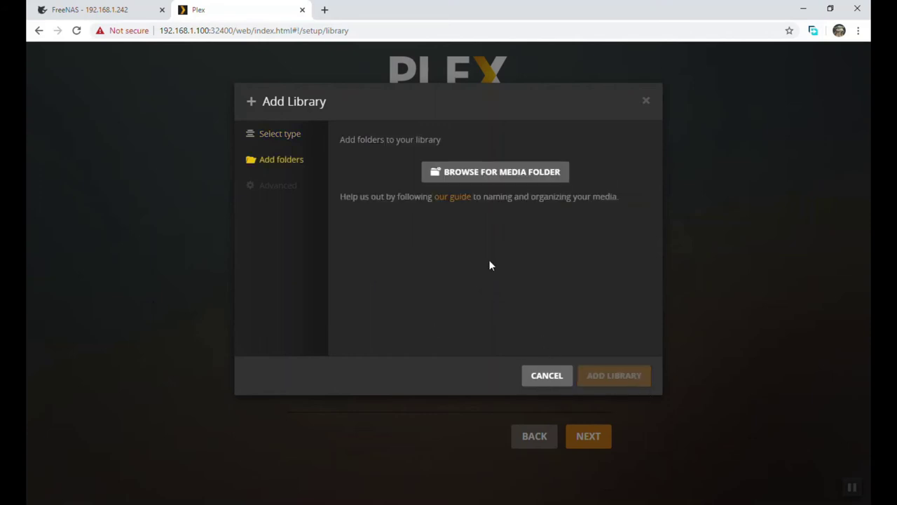
Add the folder /media/مسلسلات عربيه to the library and create the library.
click(437, 176)
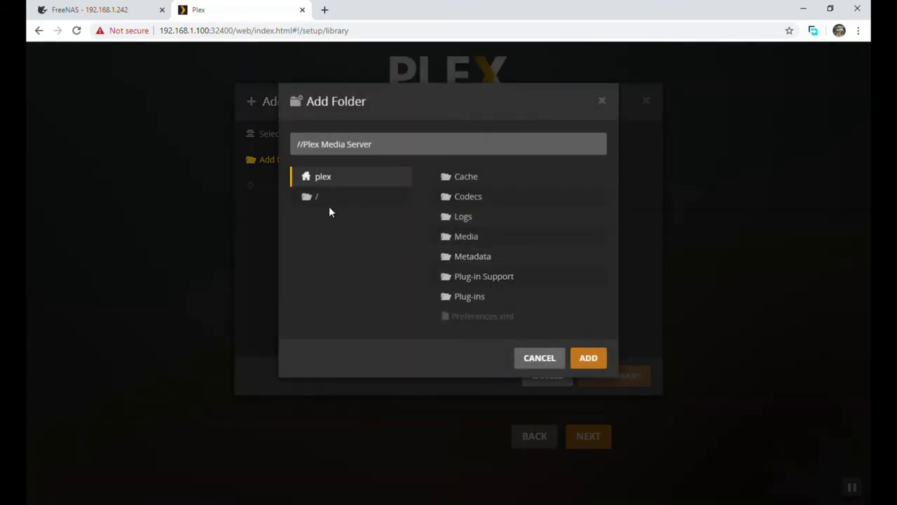
click(324, 201)
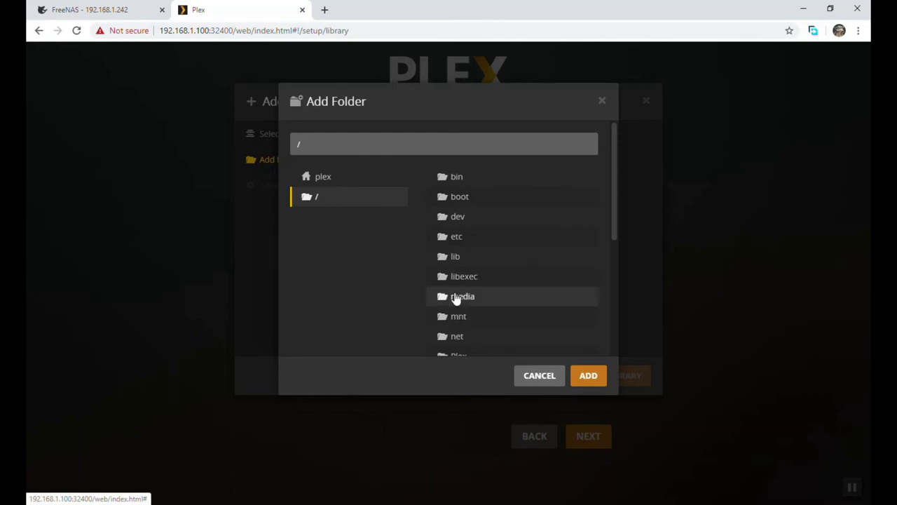
click(456, 297)
click(483, 258)
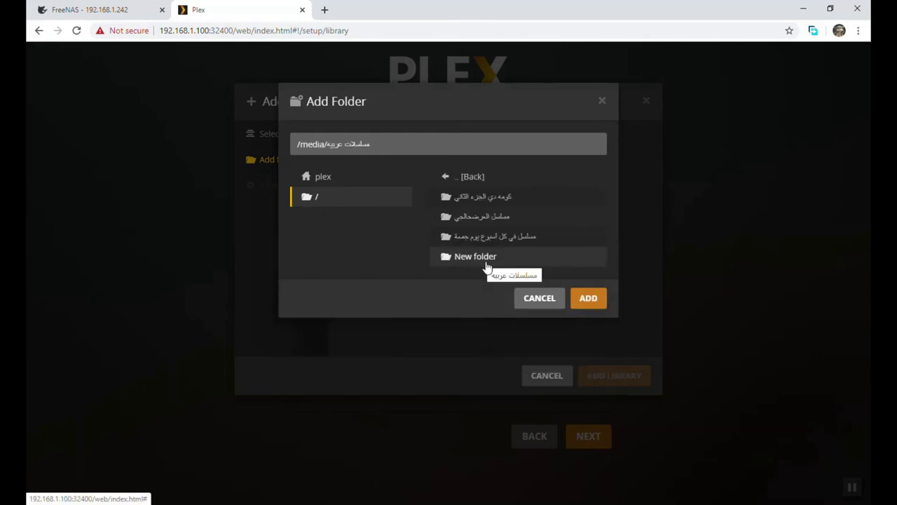
click(588, 298)
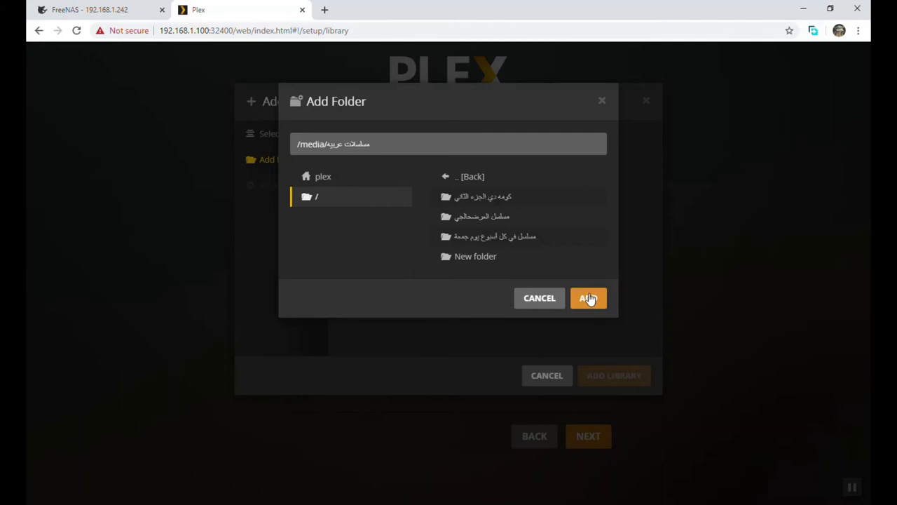
click(612, 372)
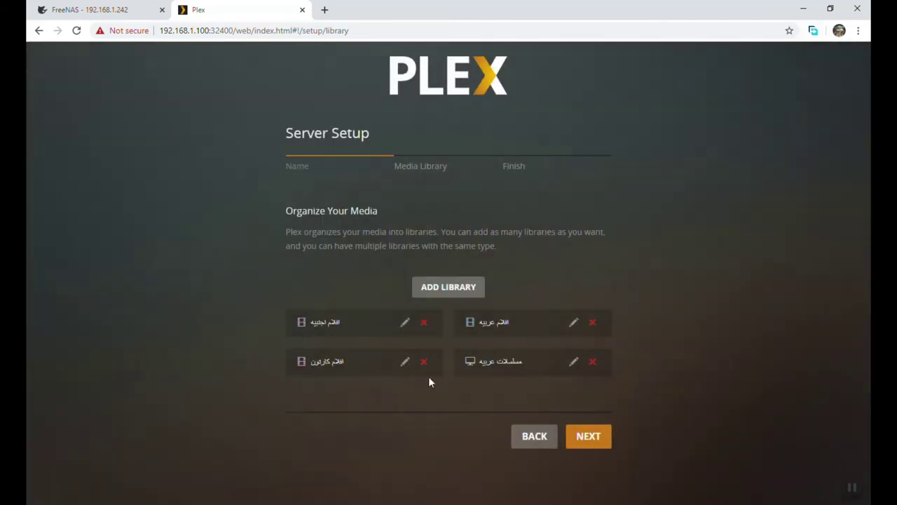
Complete the Plex server setup and open the Users & Sharing settings.
click(589, 436)
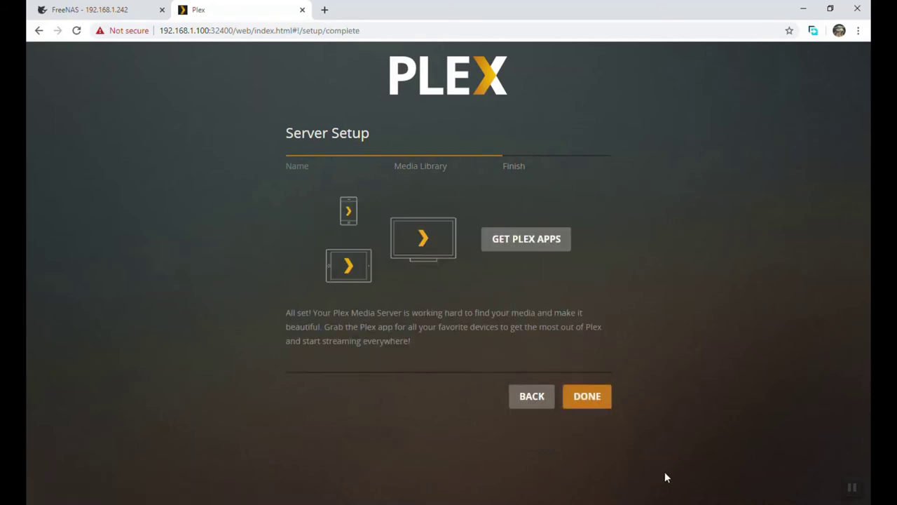
click(581, 403)
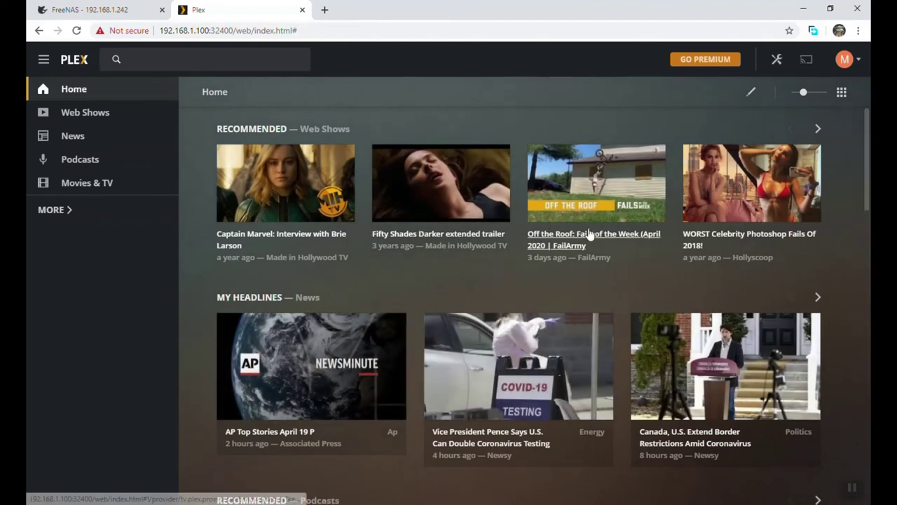
click(853, 62)
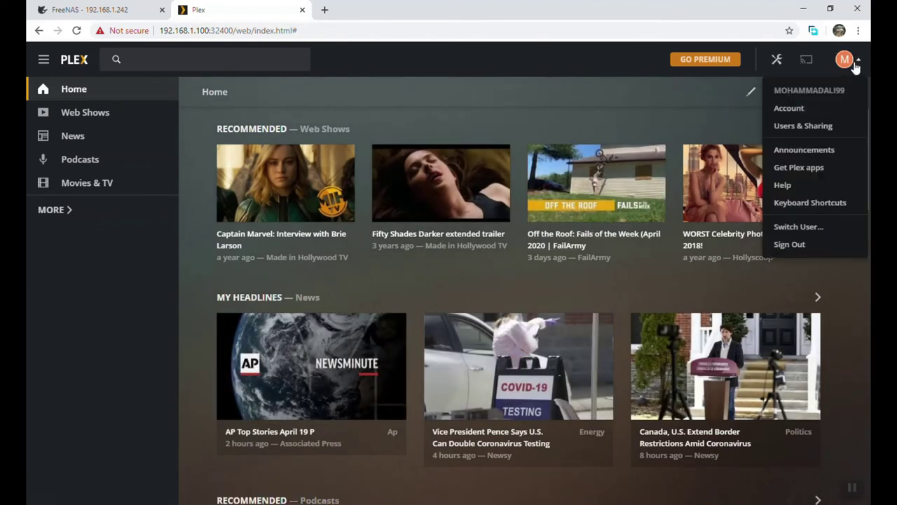
click(824, 127)
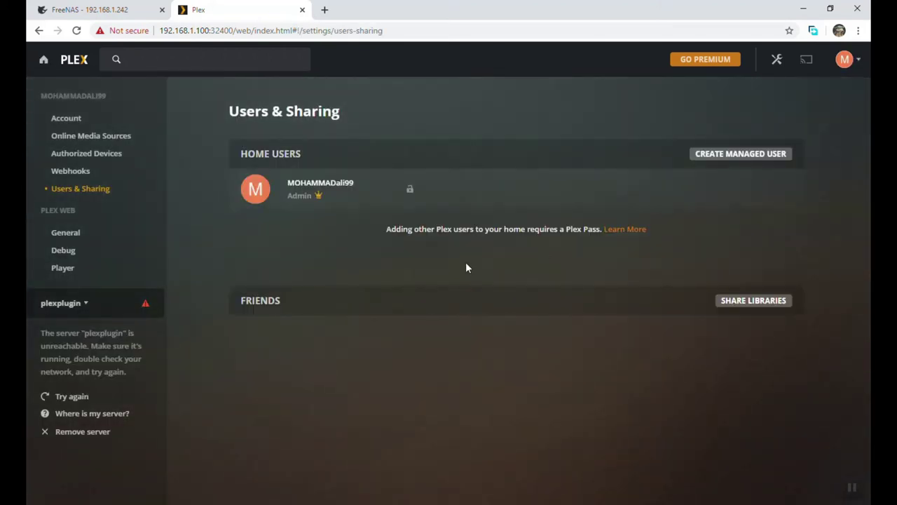
Remove the plexplugin server from the Plex account and confirm the removal.
click(85, 305)
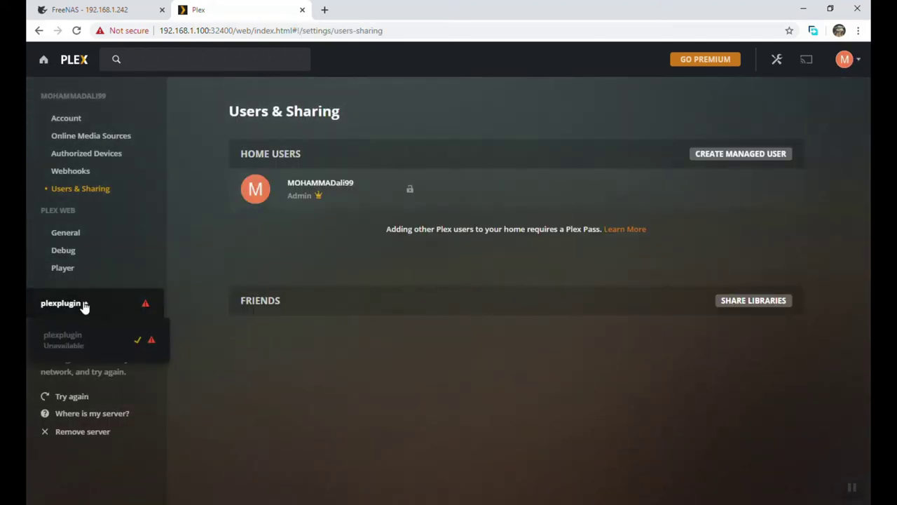
click(84, 304)
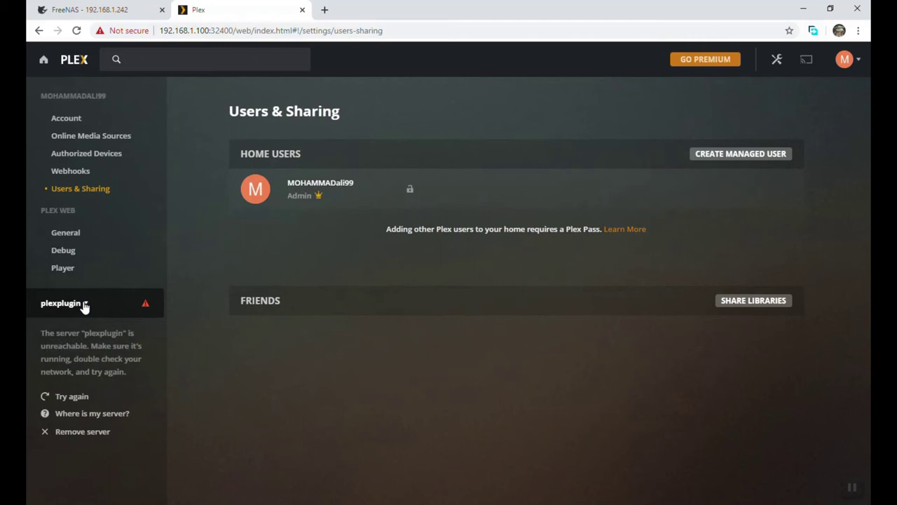
click(68, 434)
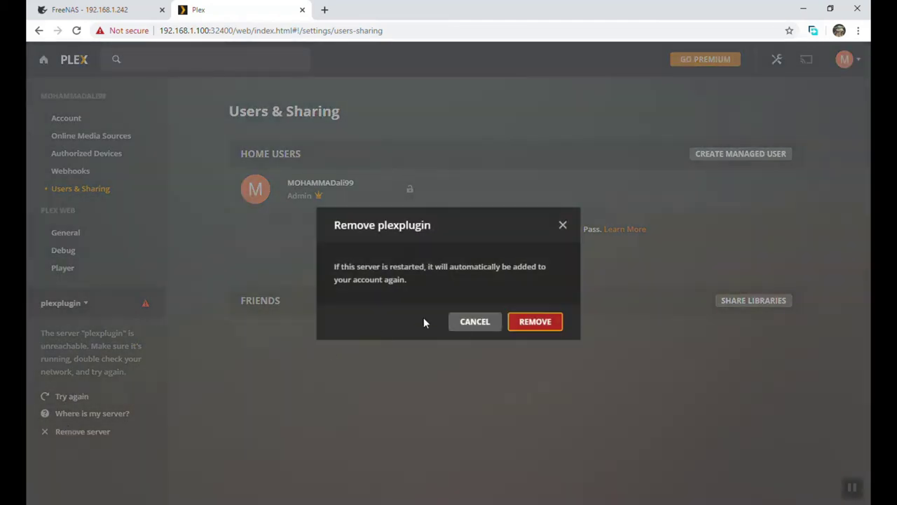
click(534, 322)
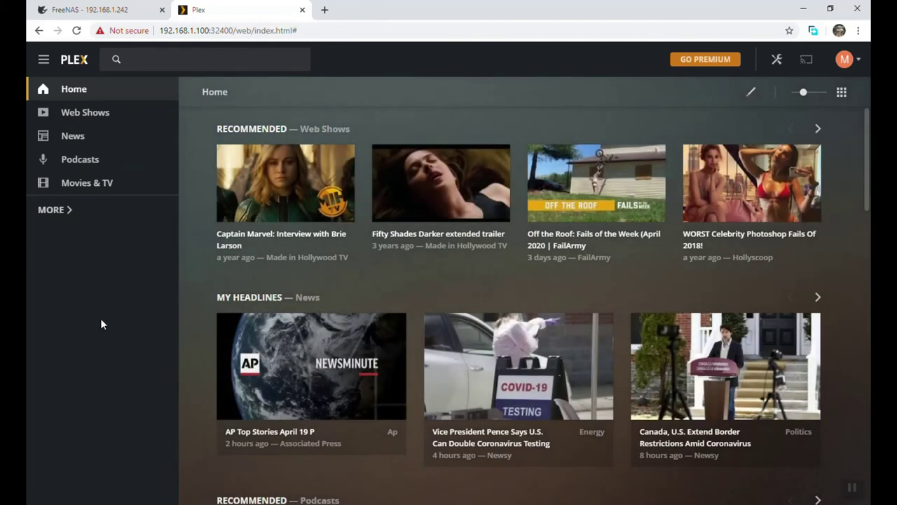
Look through the Users & Sharing, Account and Plex Web General settings for the server's entry.
click(855, 65)
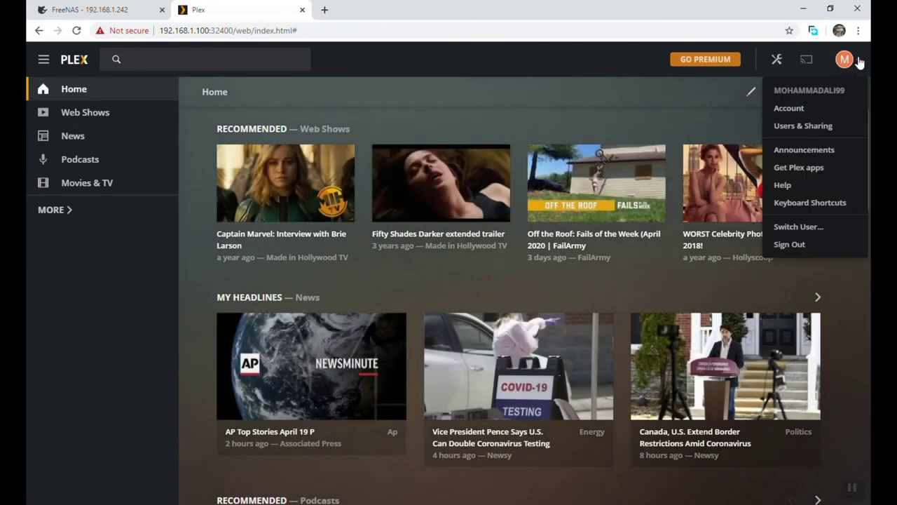
click(809, 125)
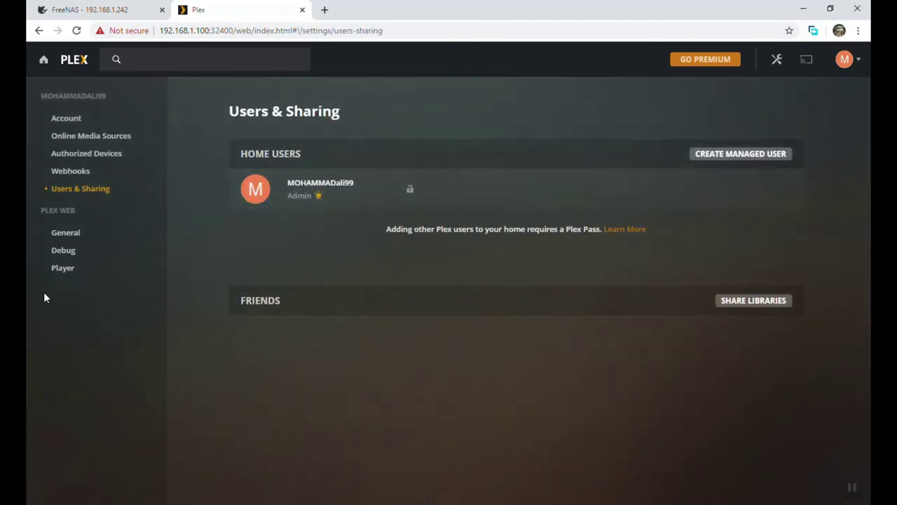
click(56, 127)
scroll(371, 319, down, 1)
scroll(371, 319, down, 5)
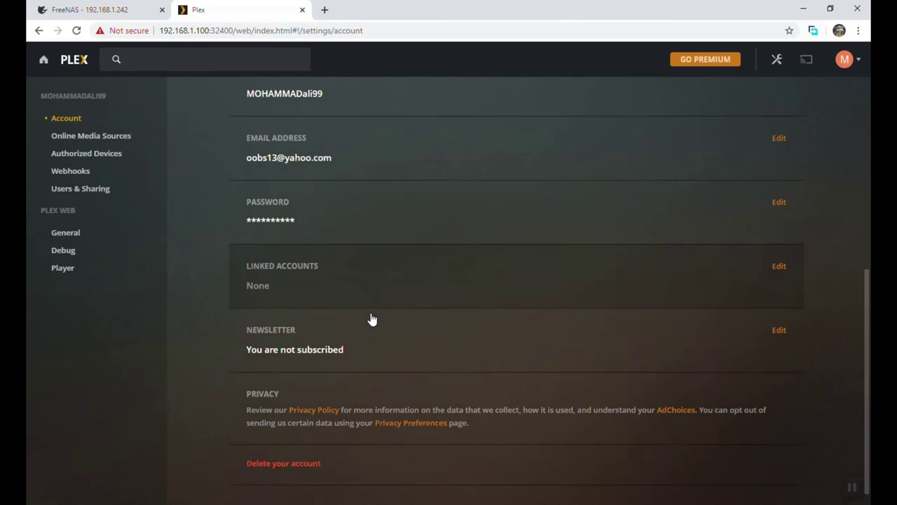
scroll(371, 319, up, 5)
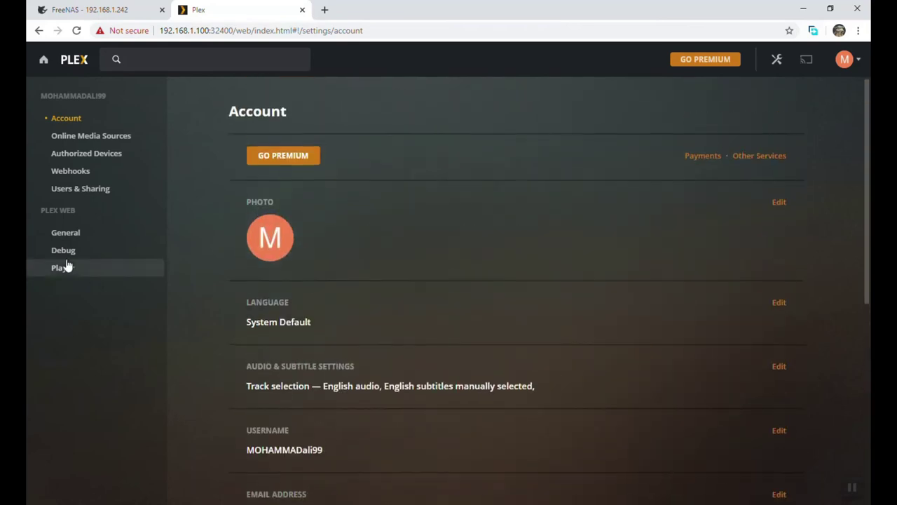
click(62, 232)
scroll(398, 316, down, 3)
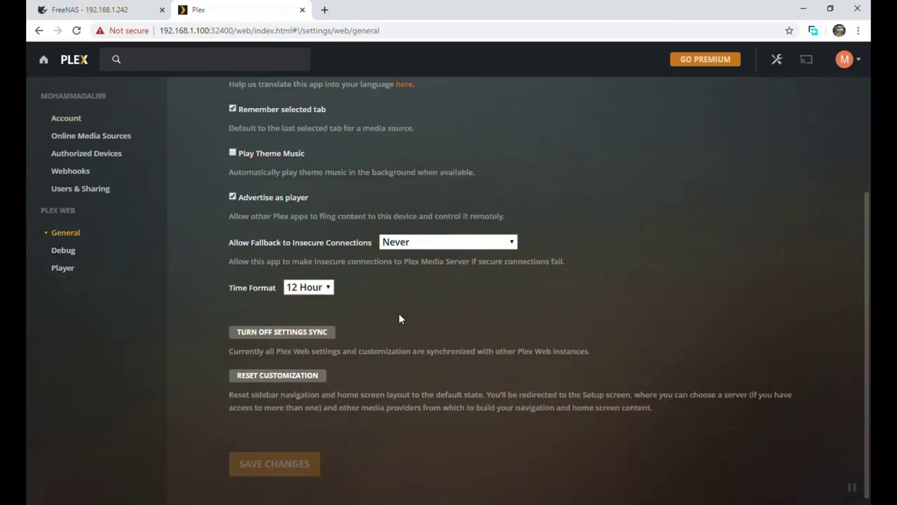
scroll(399, 316, up, 3)
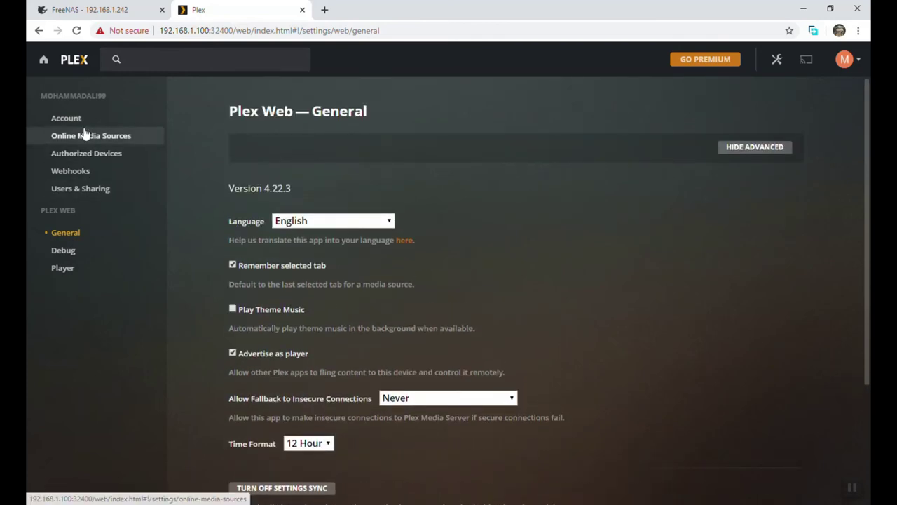
Check the sharing, account, general, Authorized Devices and Online Media Sources settings and the account options for the server.
click(81, 196)
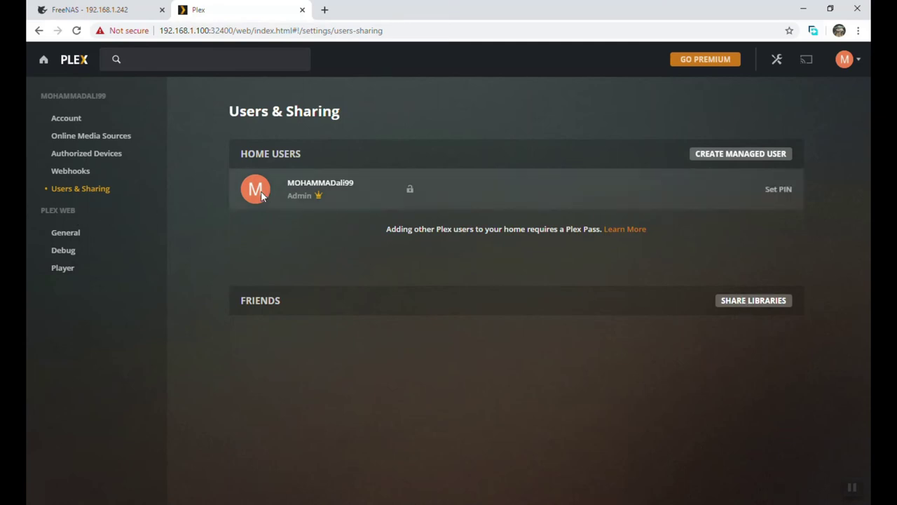
click(61, 117)
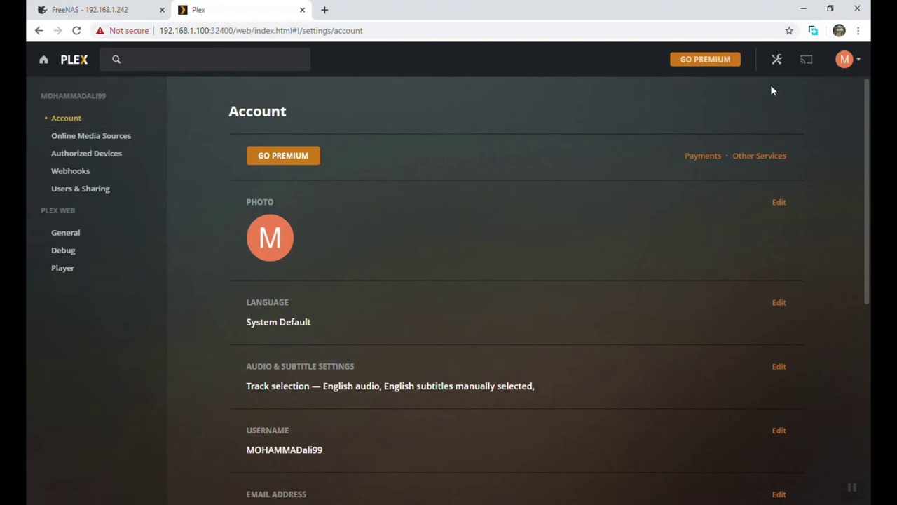
click(777, 59)
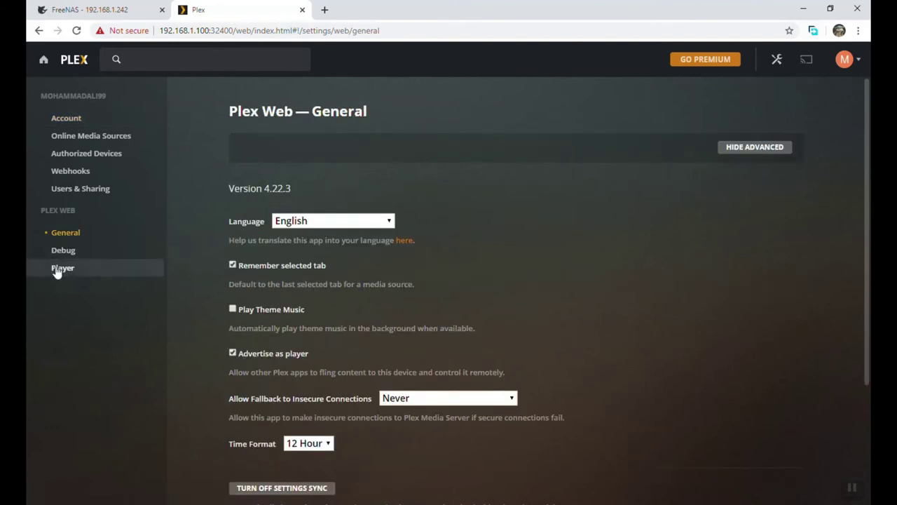
click(70, 158)
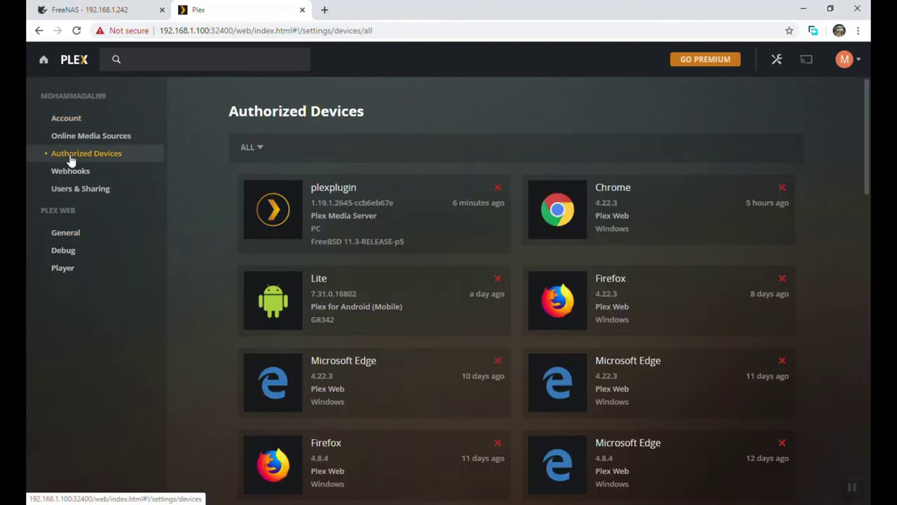
click(74, 140)
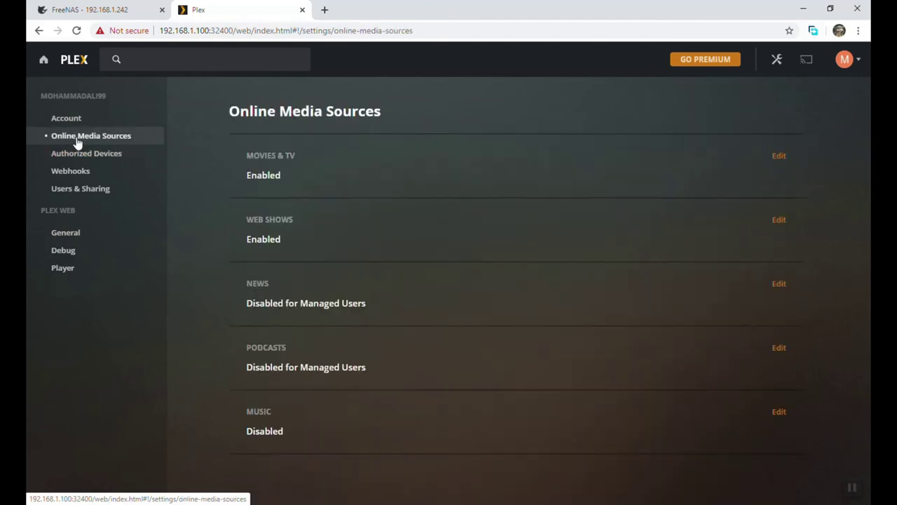
click(72, 119)
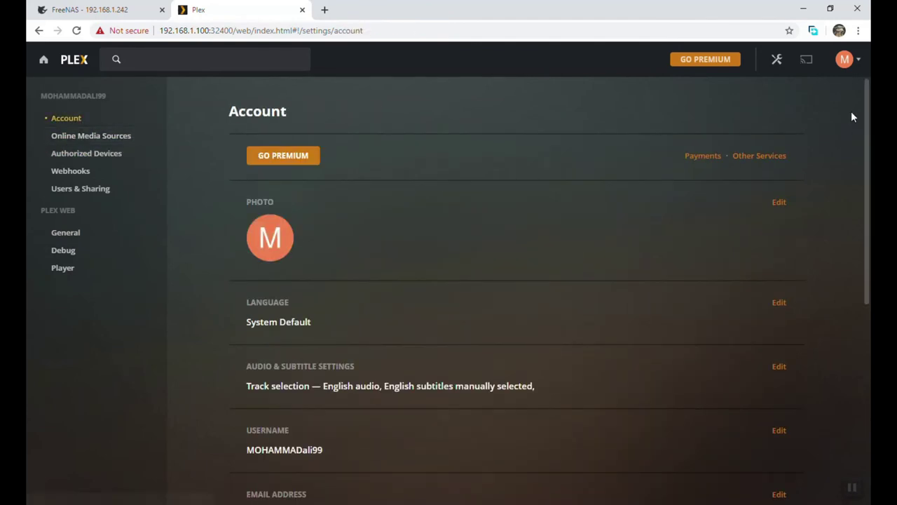
click(845, 59)
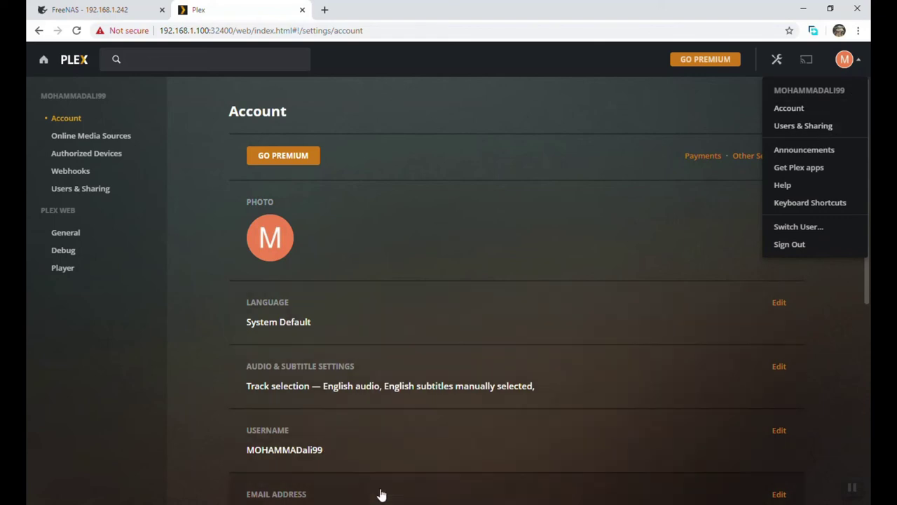
Switch to FreeNAS and reopen the Plex web interface from the plexplugin jail's management option.
click(84, 10)
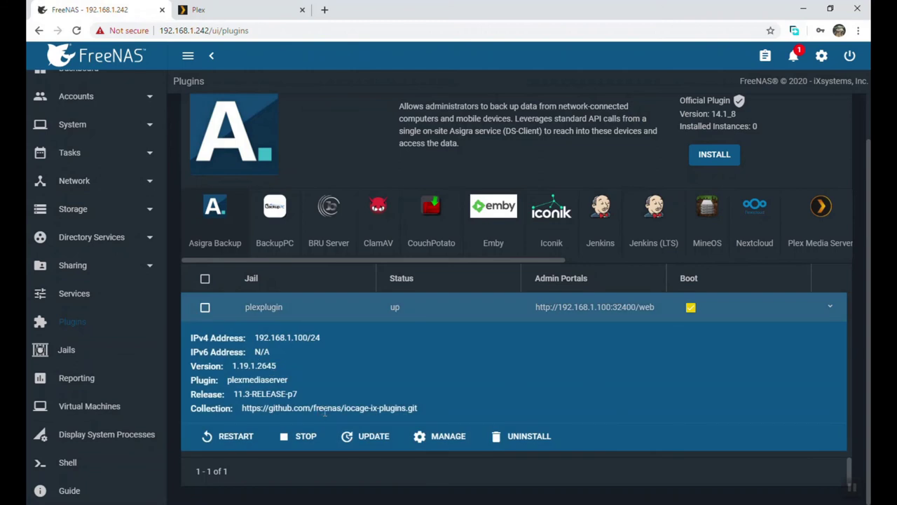
scroll(329, 431, up, 2)
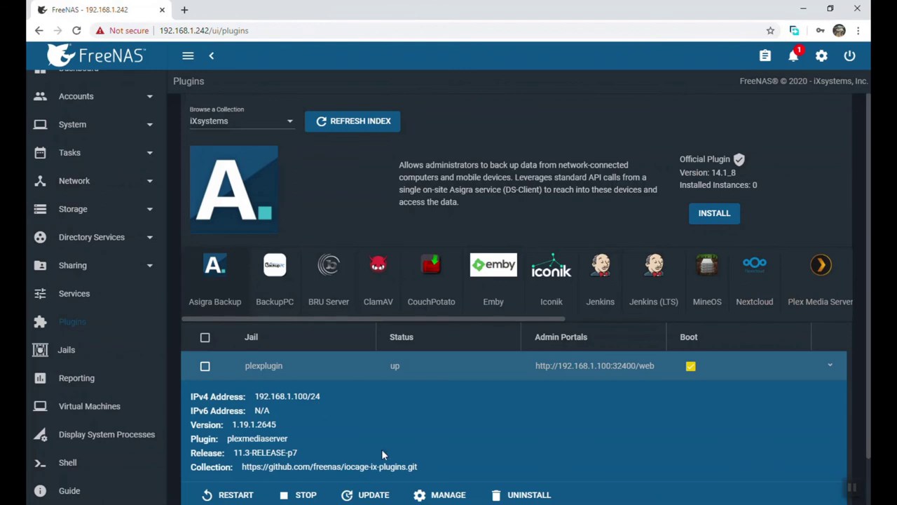
scroll(383, 454, down, 1)
click(449, 436)
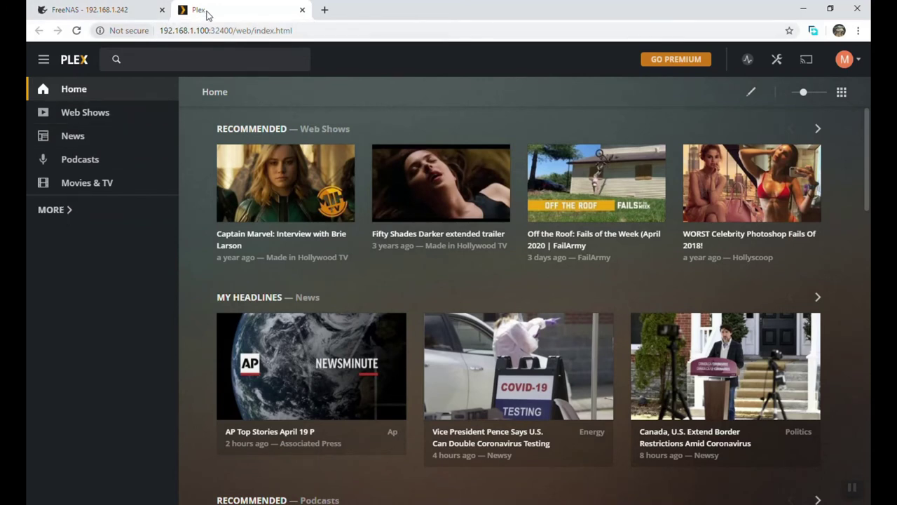
Minimize the browser, switch to File Explorer and open the network location \\192.168.1.242.
click(803, 8)
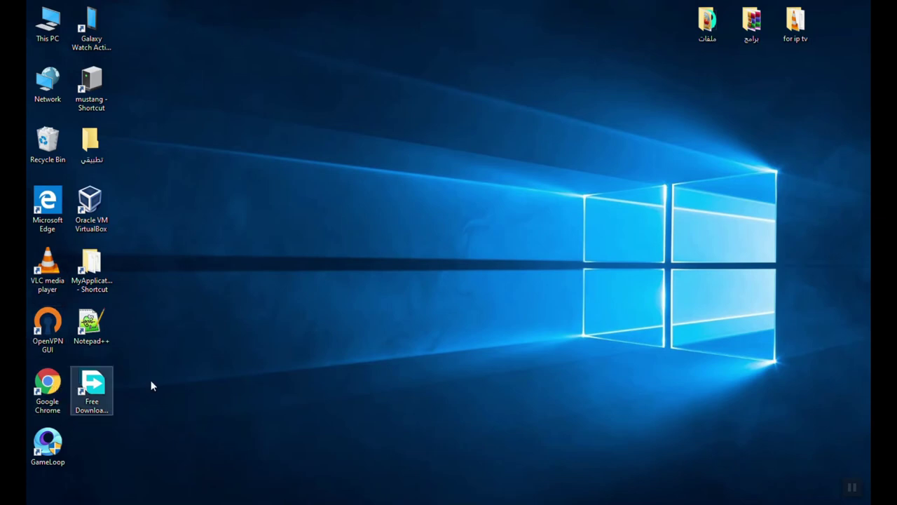
double_click(48, 24)
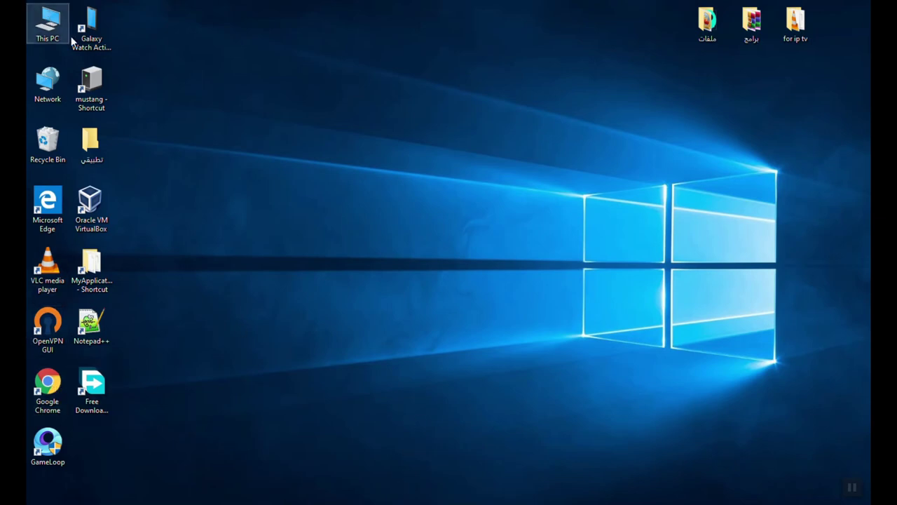
click(264, 201)
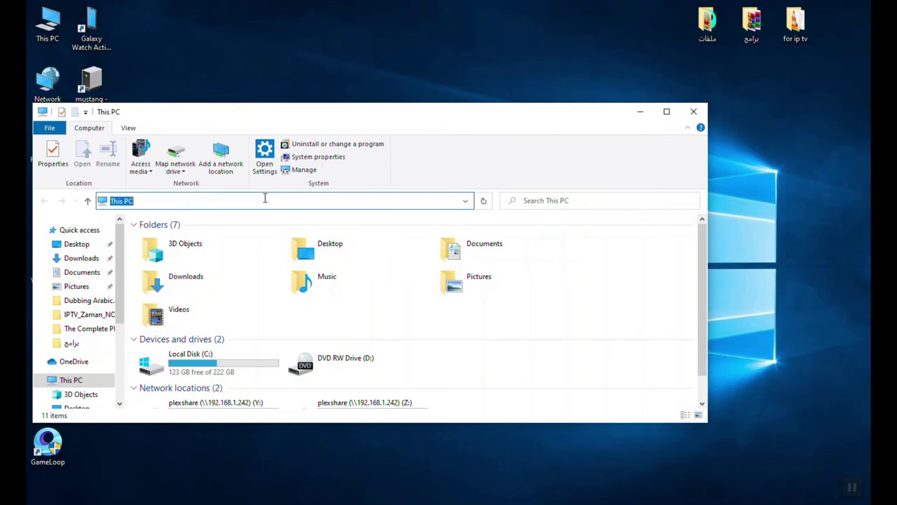
text(\\)
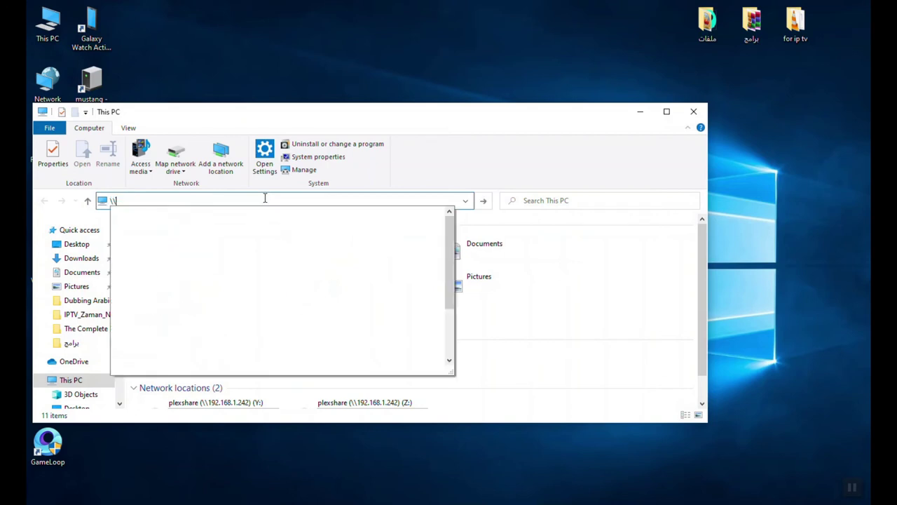
text(192.1)
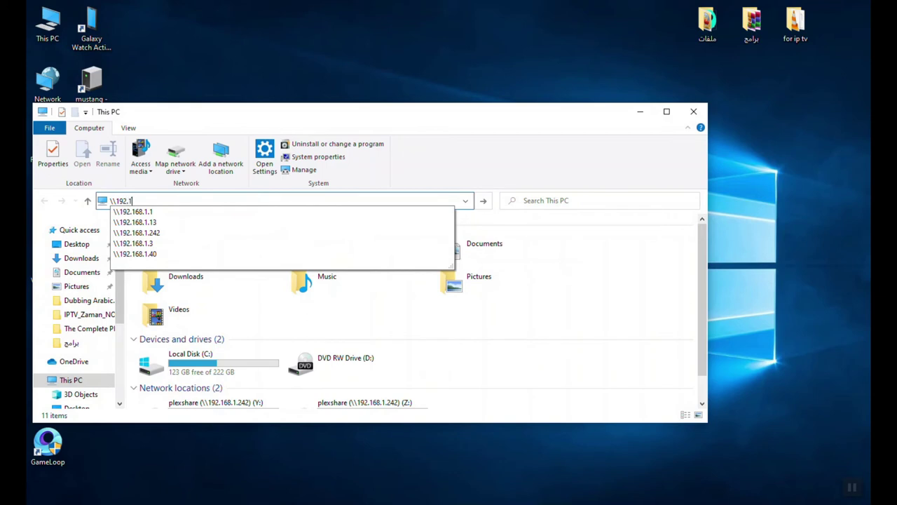
text(68.1.242)
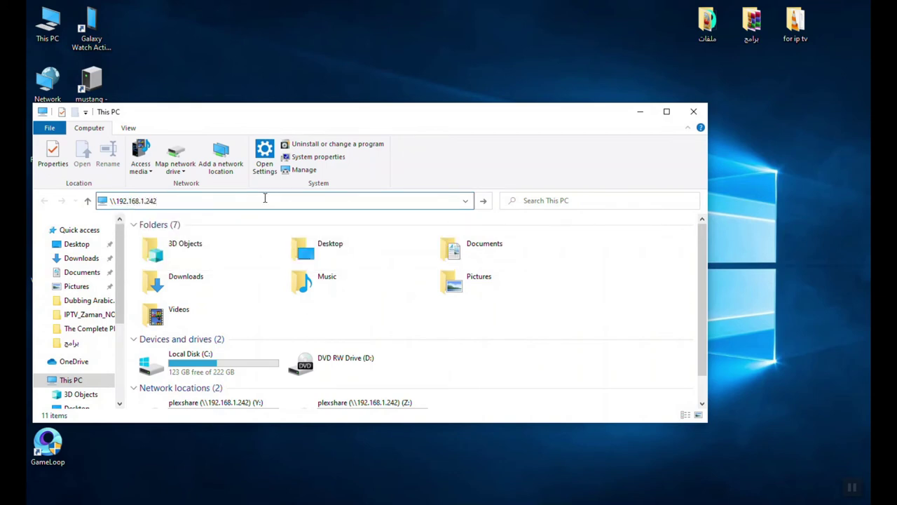
key(Return)
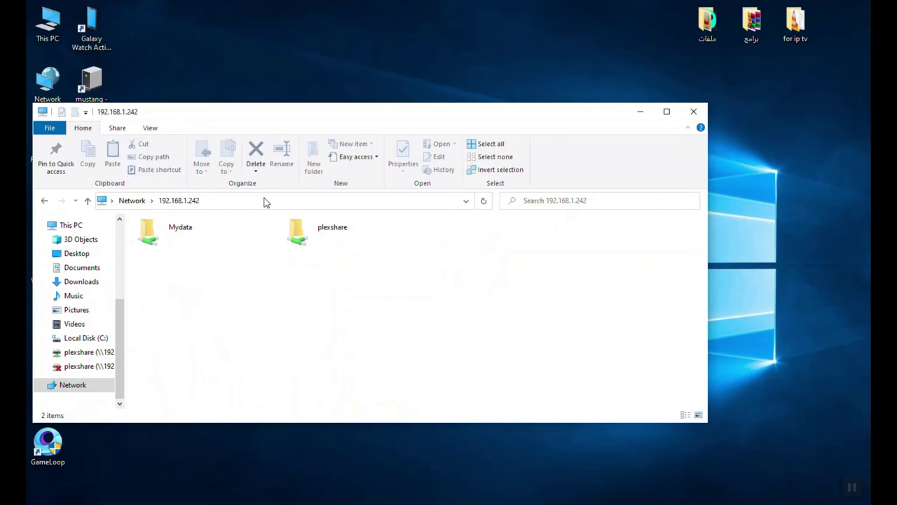
Map the plexshare network folder as drive X: and close the window of the mapped drive.
click(309, 238)
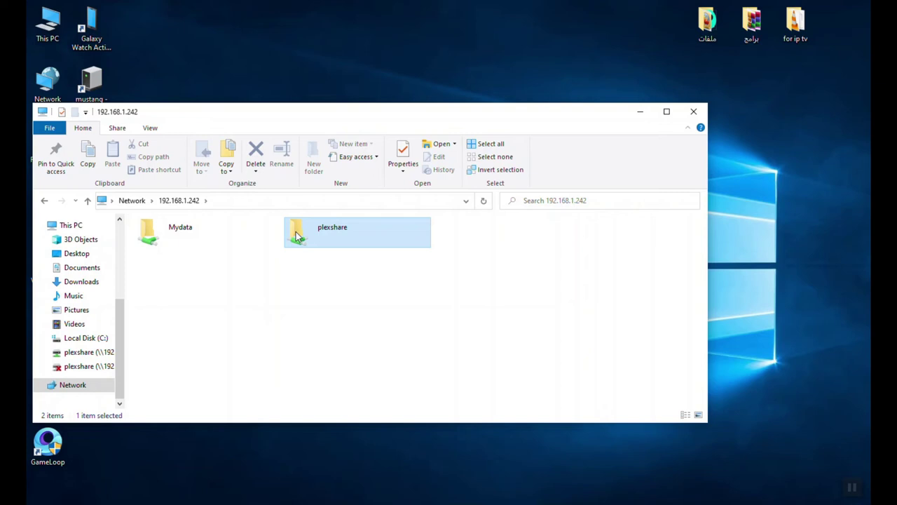
right_click(296, 237)
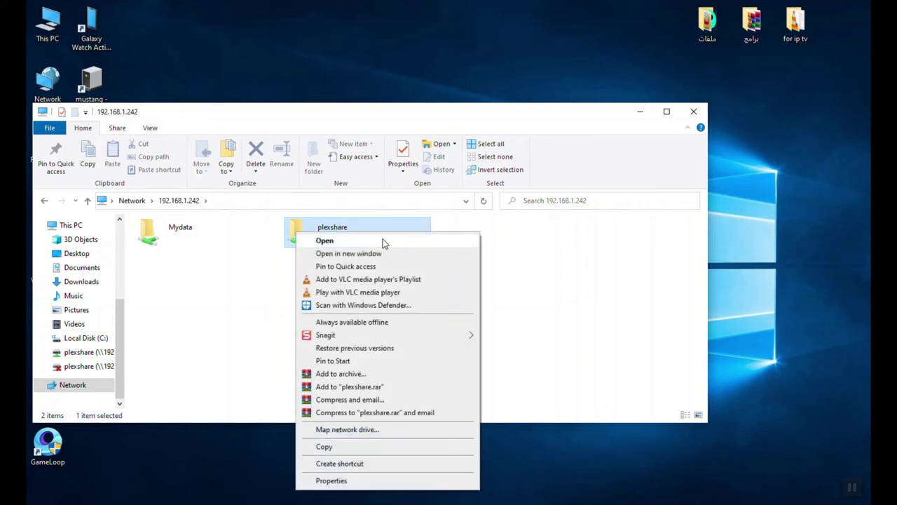
click(403, 430)
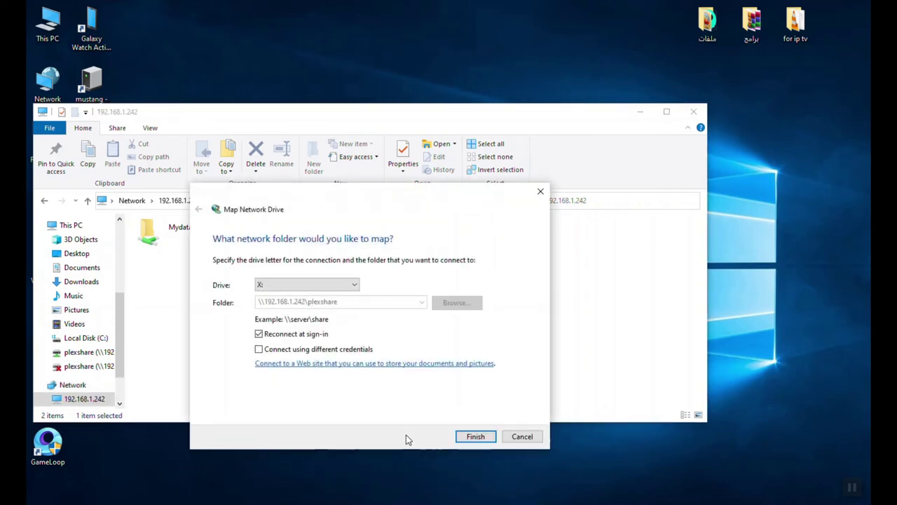
click(480, 436)
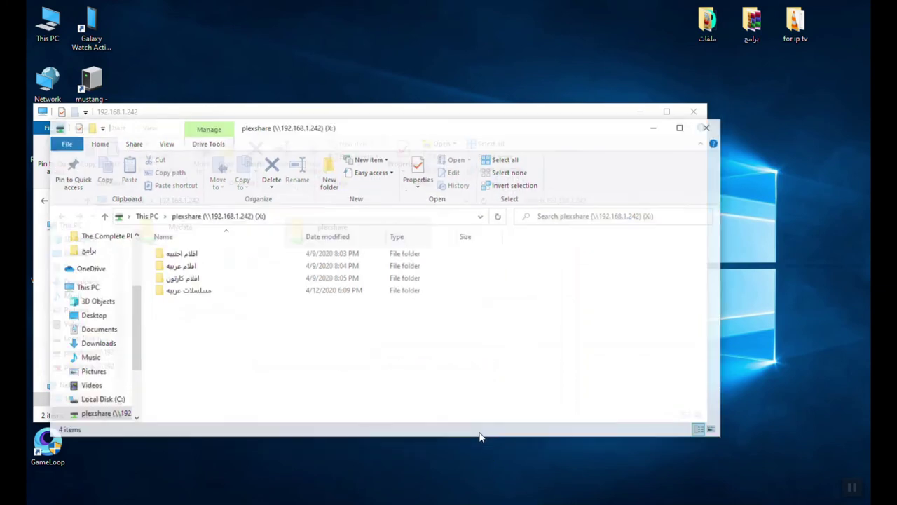
click(706, 127)
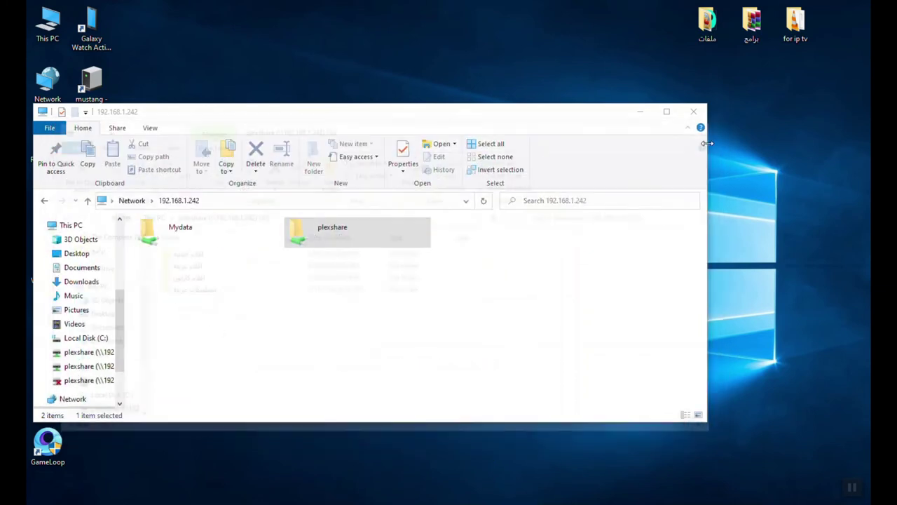
Disconnect the plexshare network drives Z:, Y: and X: in This PC and close File Explorer.
click(62, 226)
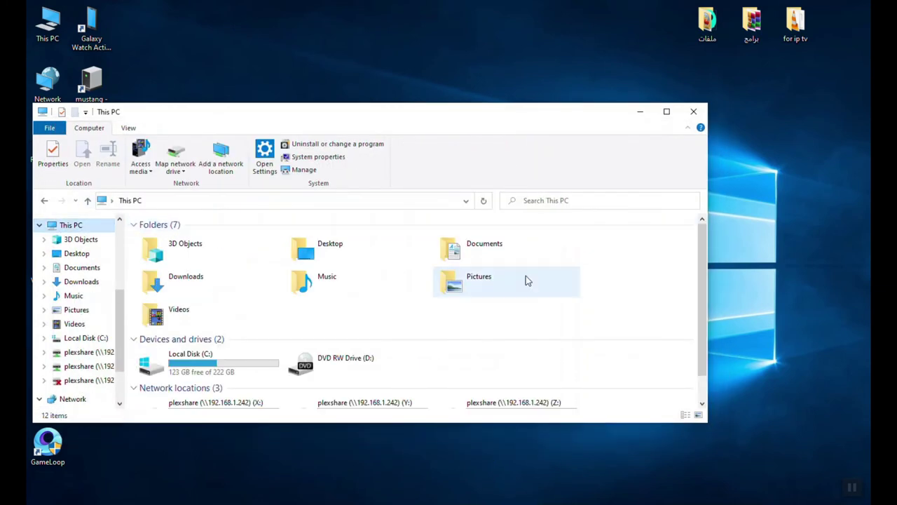
scroll(615, 290, down, 1)
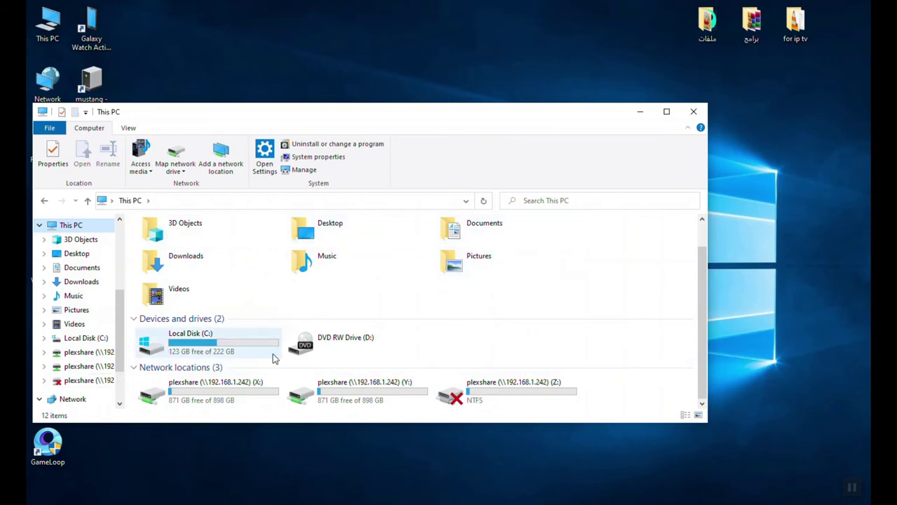
right_click(522, 398)
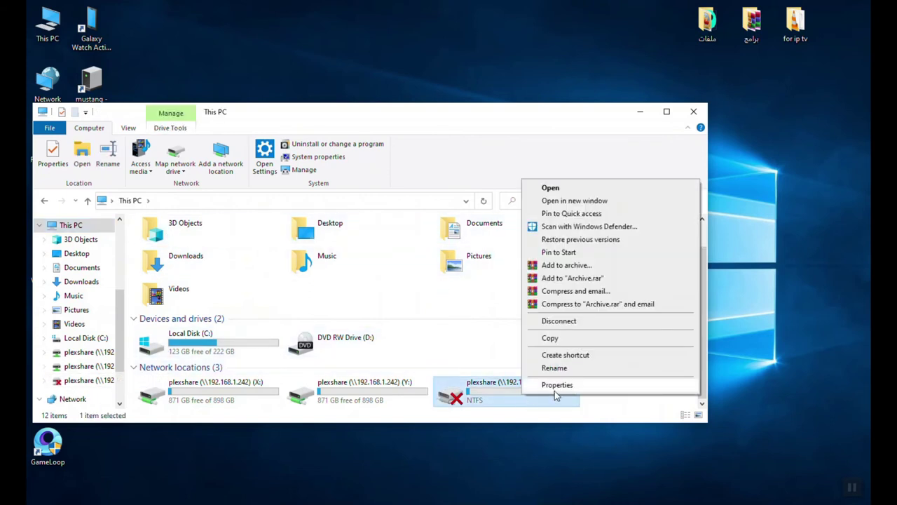
click(564, 321)
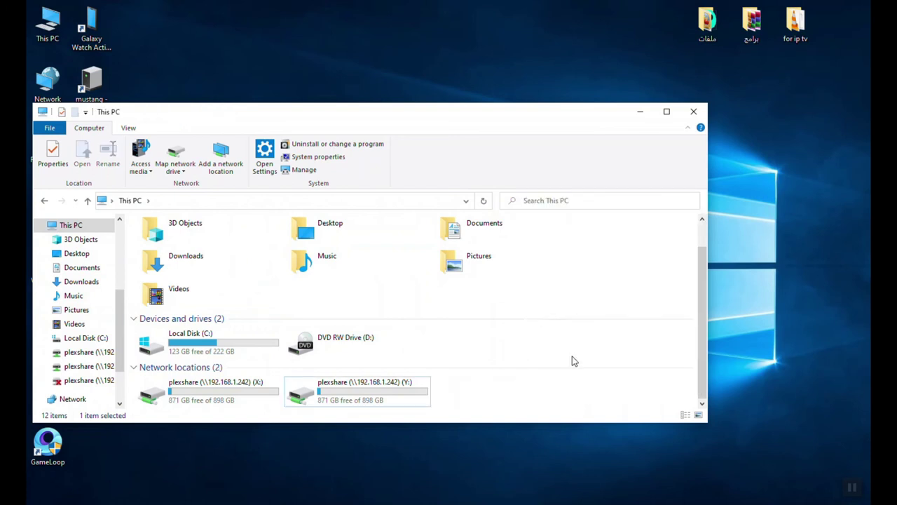
right_click(348, 399)
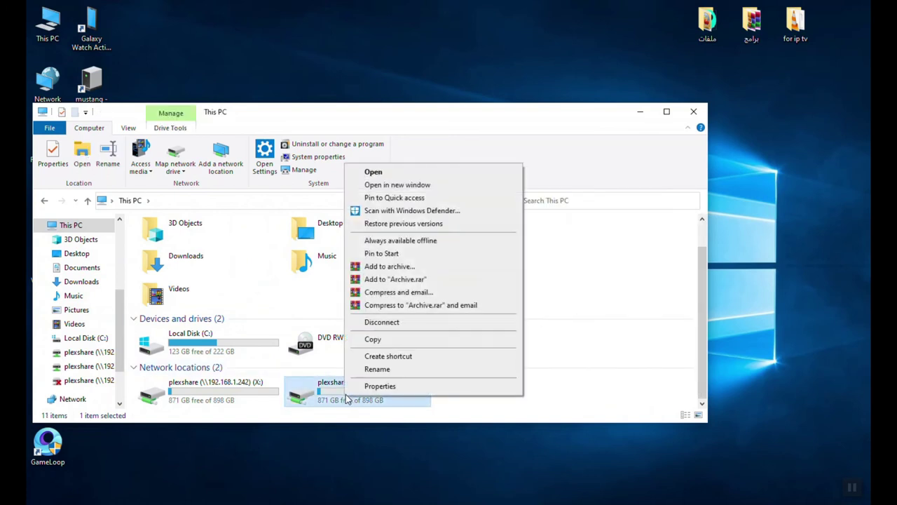
click(387, 323)
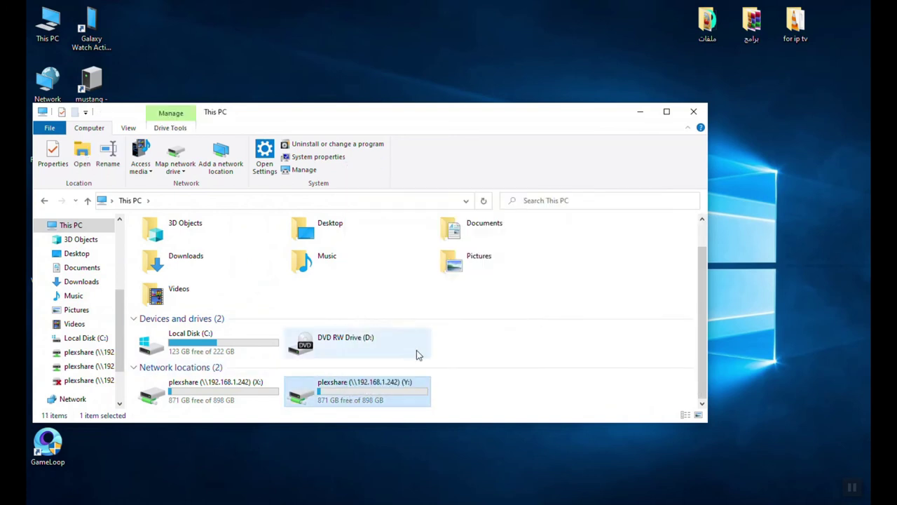
click(204, 396)
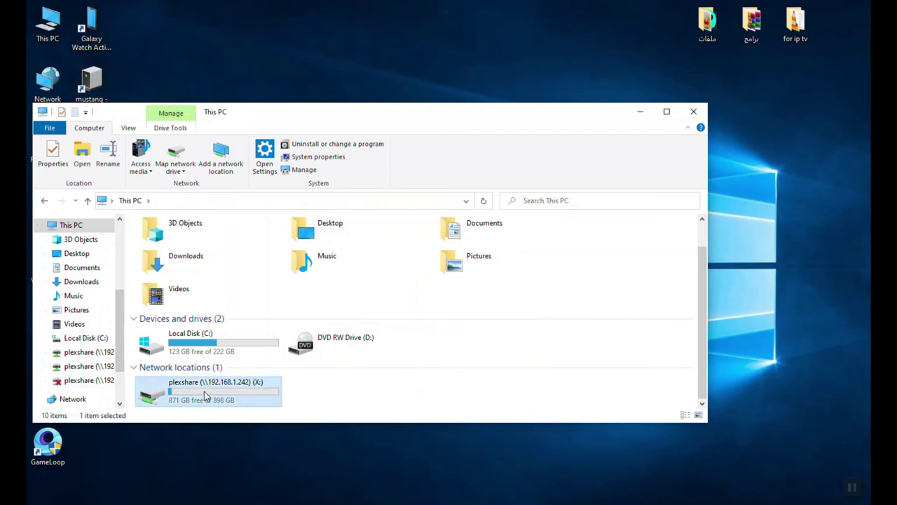
right_click(176, 397)
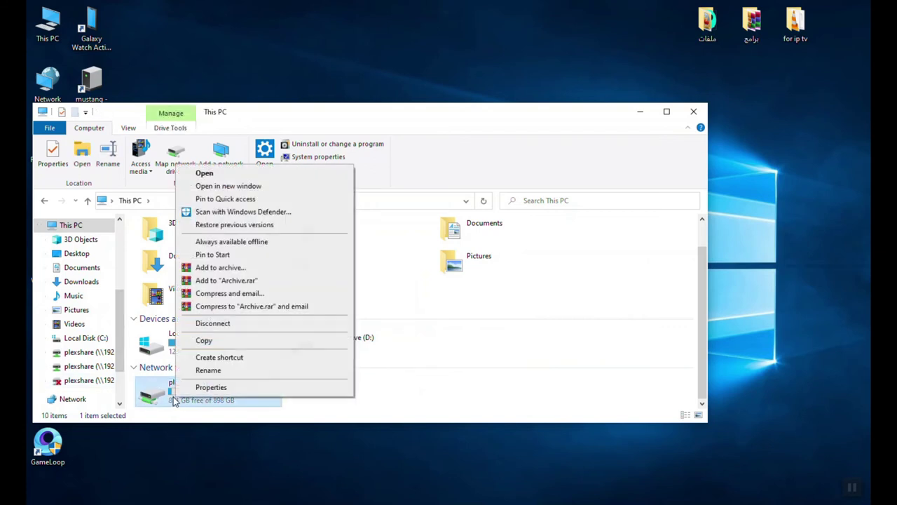
click(212, 324)
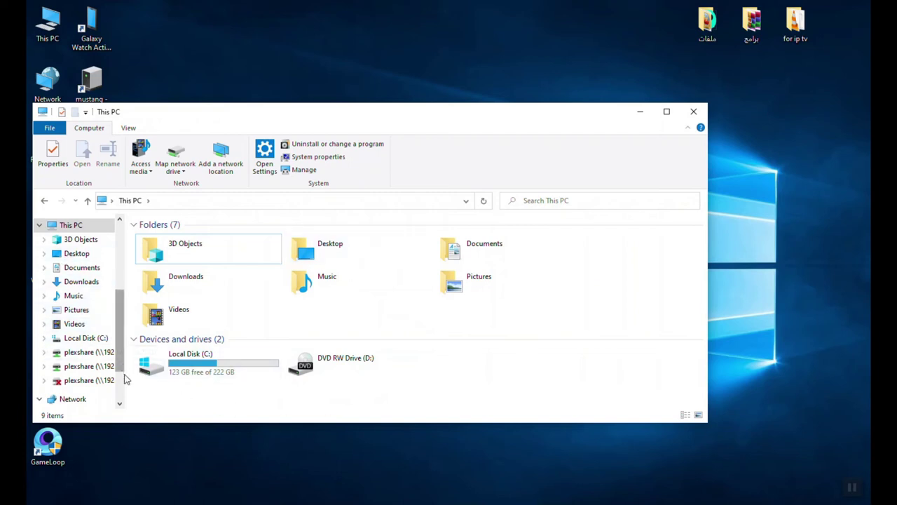
click(75, 339)
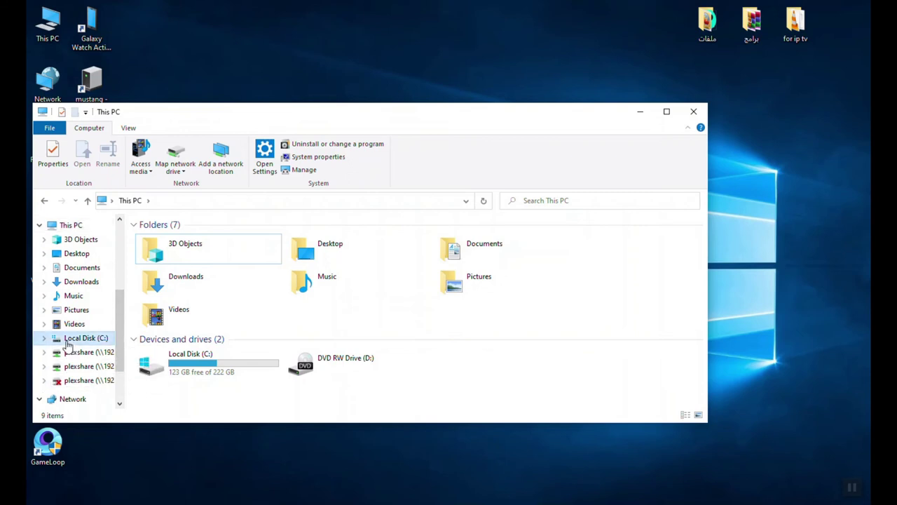
click(693, 112)
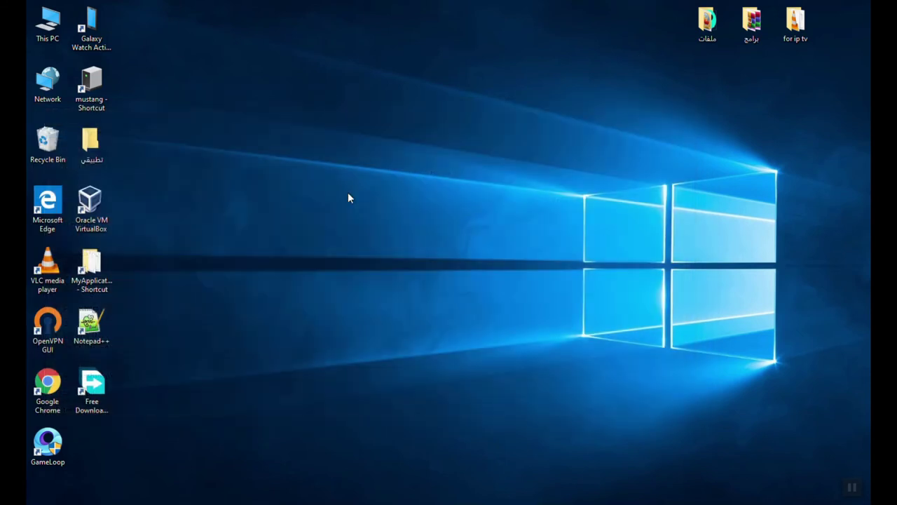
Reopen This PC and go to the network location \\192.168.1.242.
double_click(52, 27)
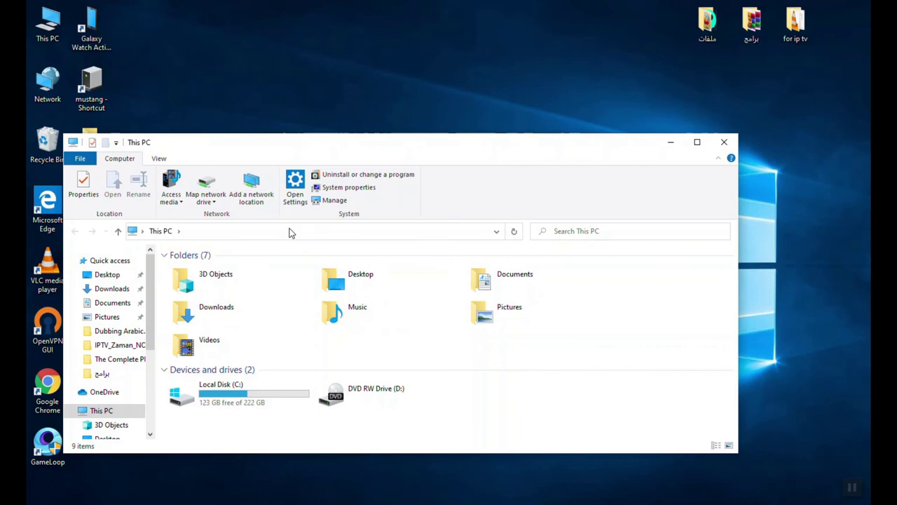
click(290, 230)
text(\\)
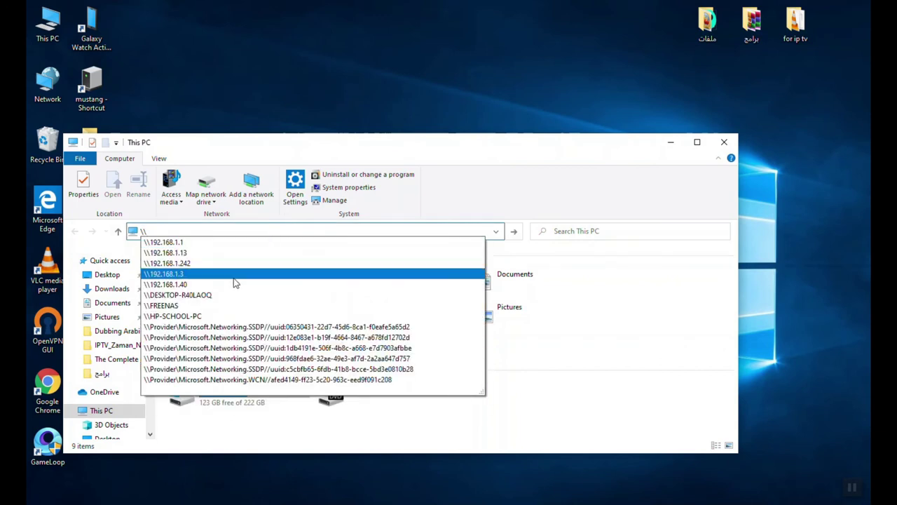
click(238, 270)
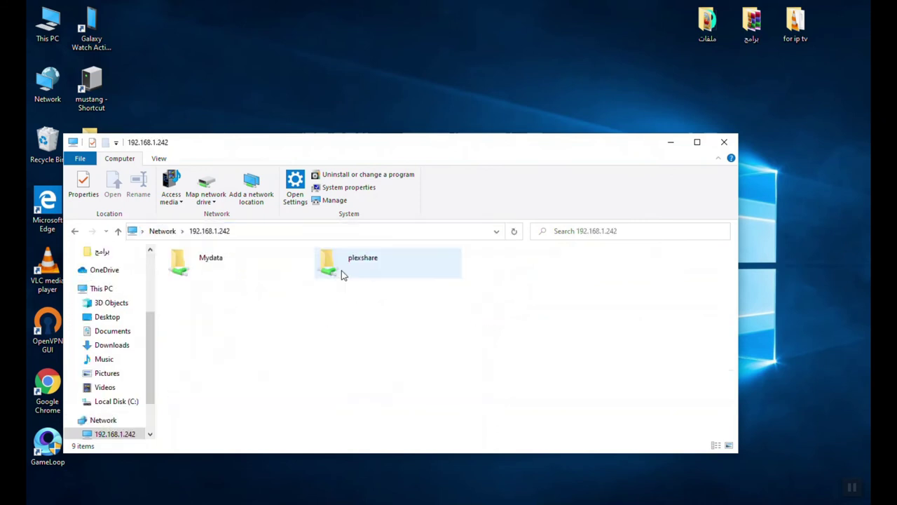
Map the plexshare network folder as drive Z: and close the window of the mapped drive.
click(343, 267)
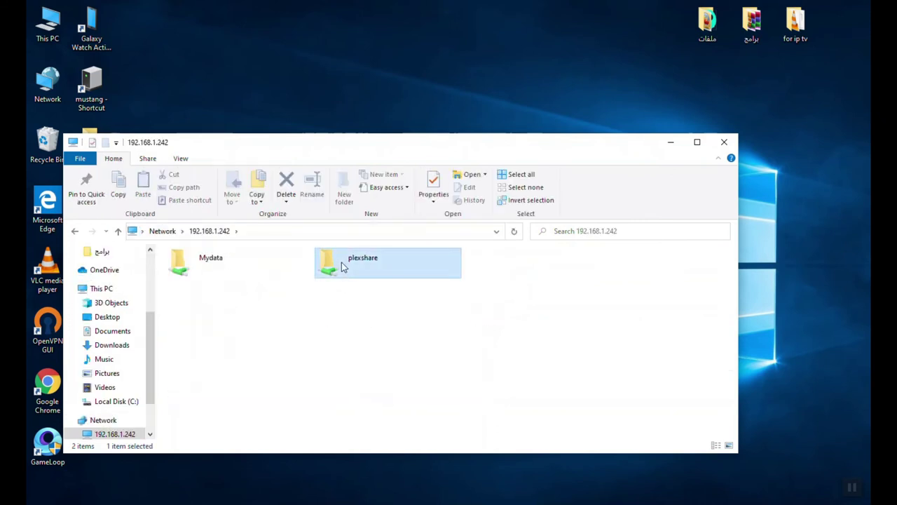
right_click(335, 265)
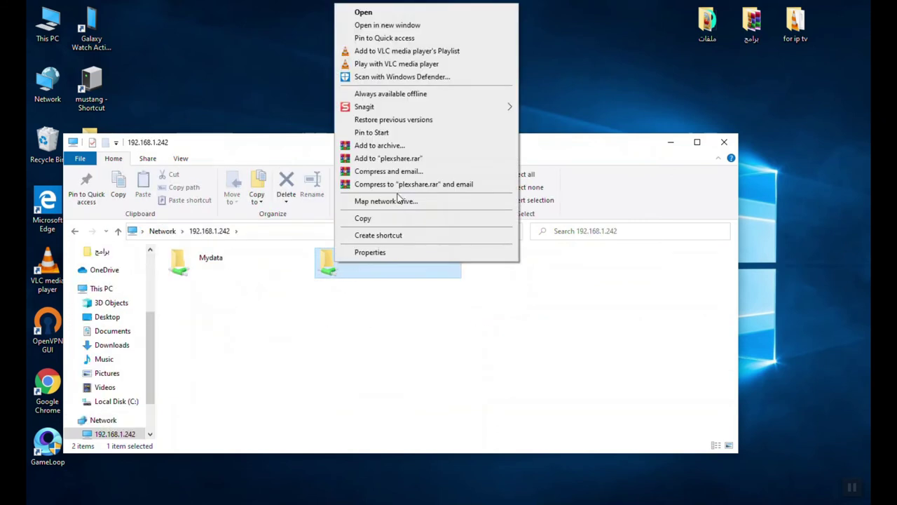
click(398, 200)
click(510, 466)
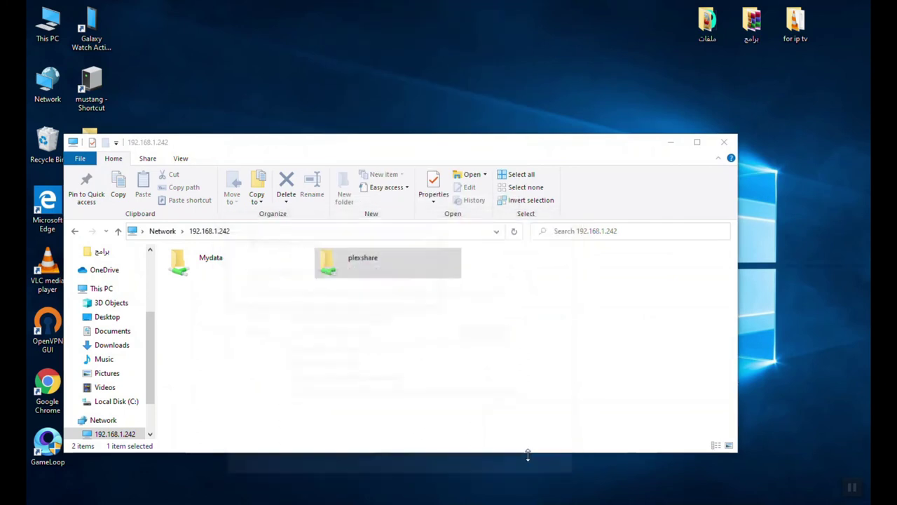
click(733, 156)
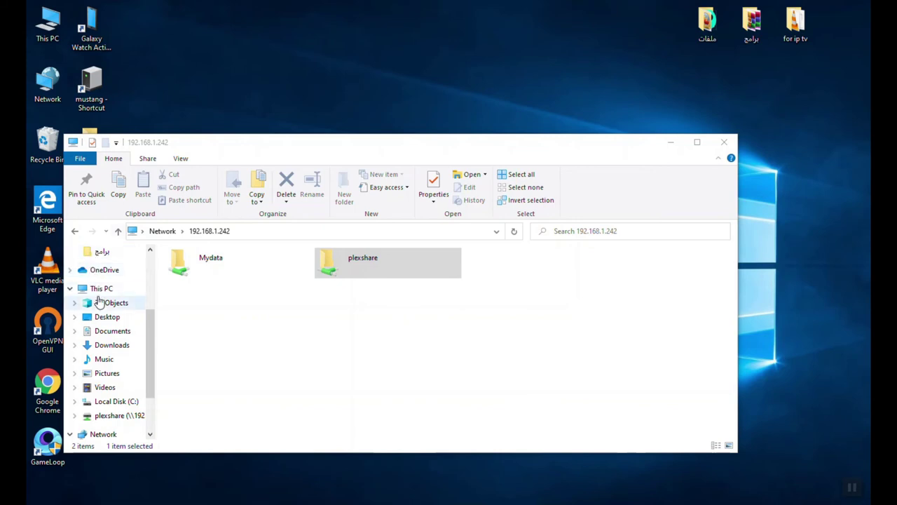
Open the mapped plexshare drive Z: from This PC, examine its media folders and return to This PC.
click(114, 289)
scroll(493, 412, down, 1)
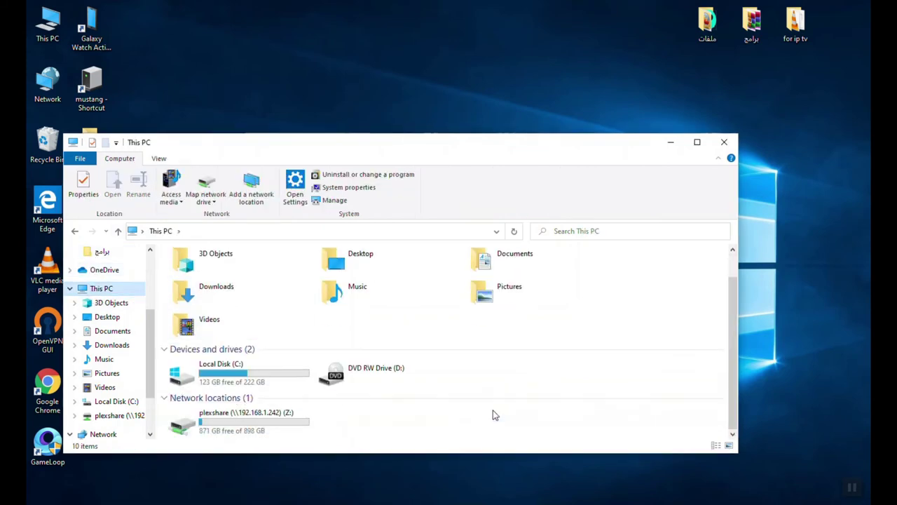
click(235, 423)
double_click(235, 422)
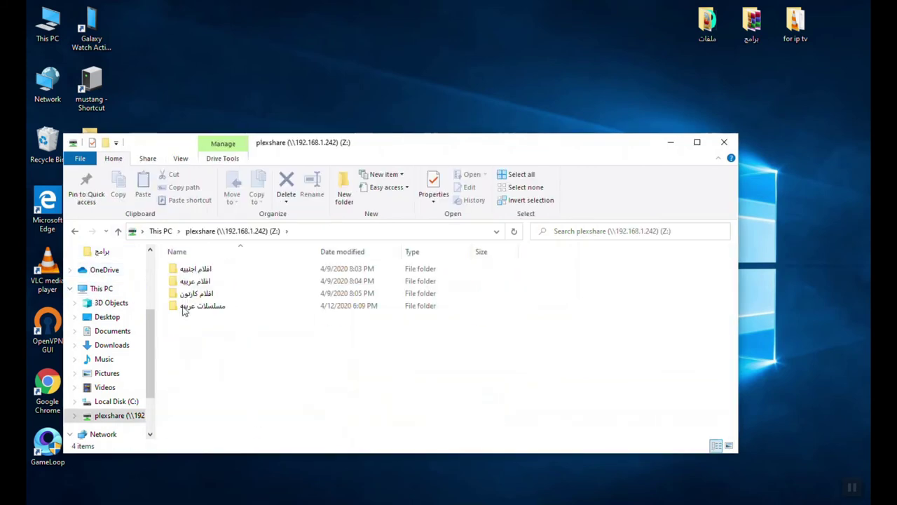
click(118, 230)
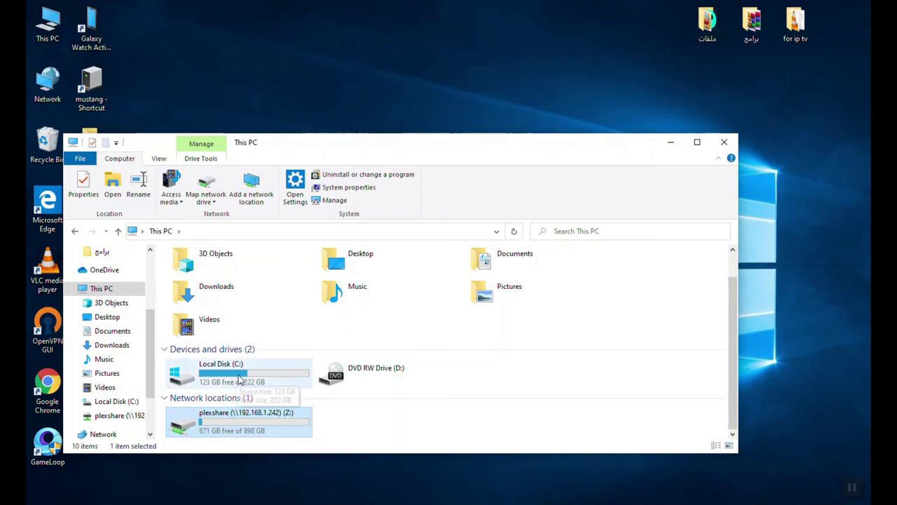
double_click(233, 422)
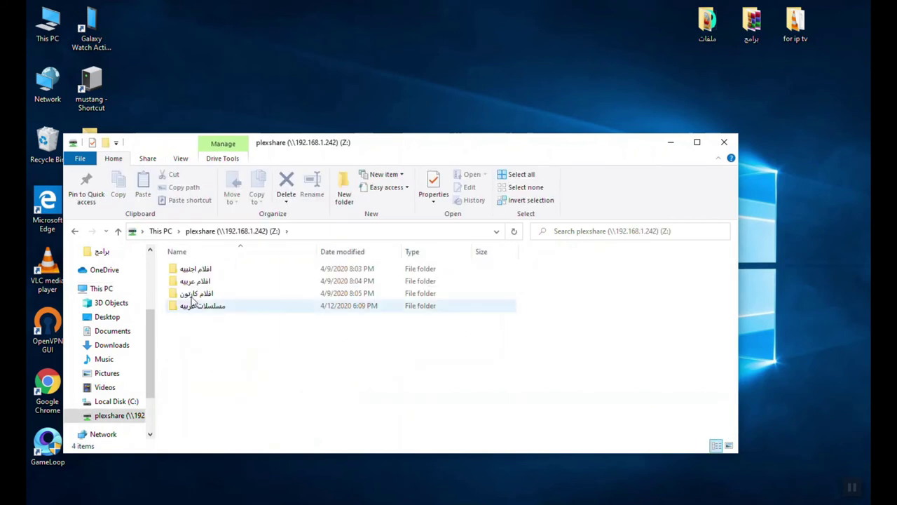
click(120, 230)
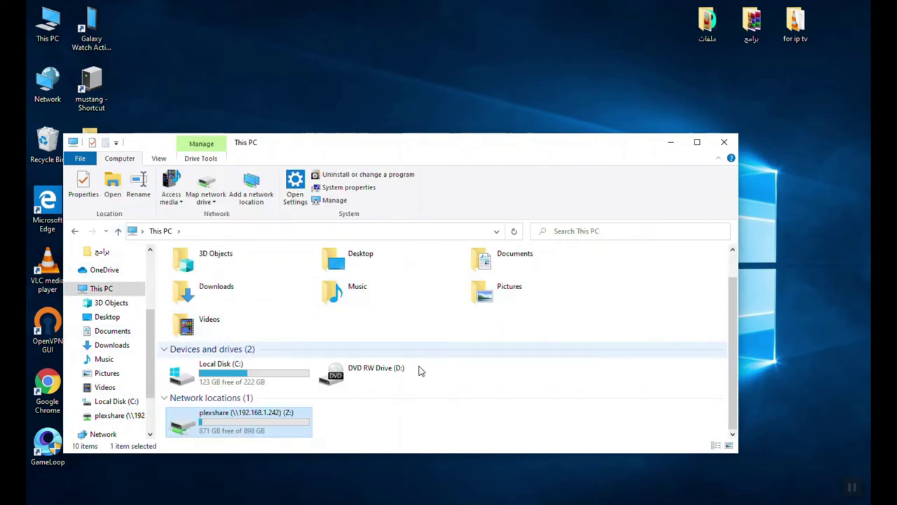
Close File Explorer and switch to the FreeNAS dashboard at 192.168.1.242 in Google Chrome.
click(722, 144)
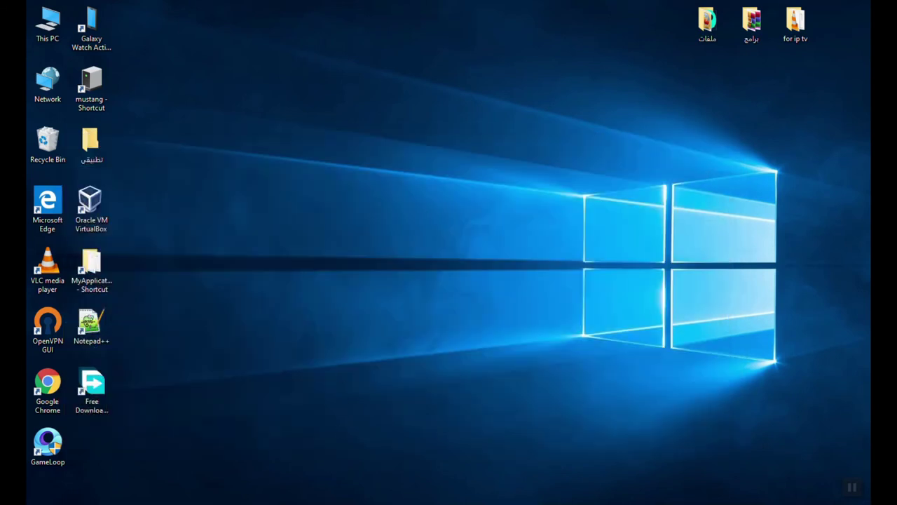
double_click(49, 388)
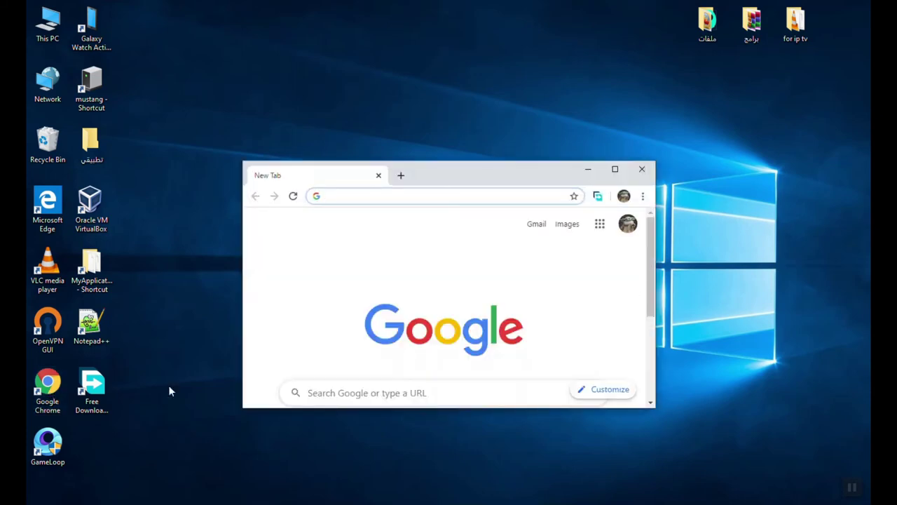
click(642, 169)
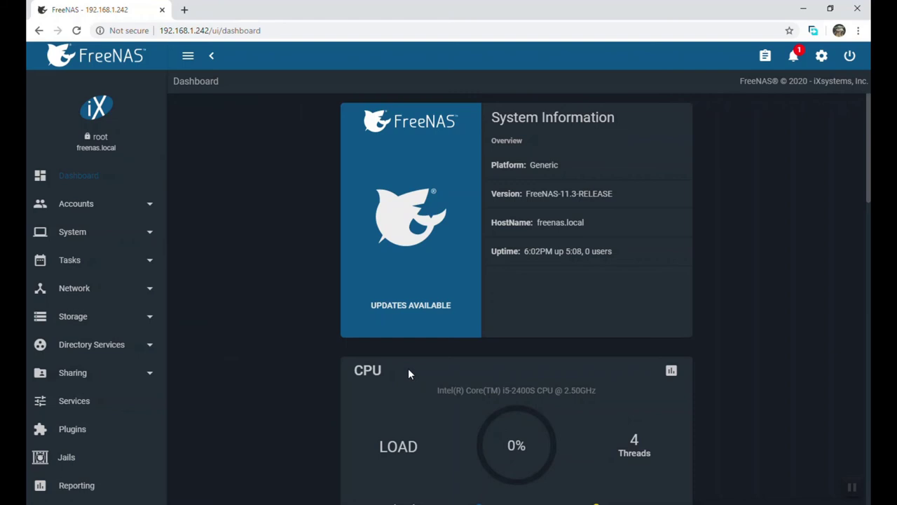
scroll(408, 368, down, 1)
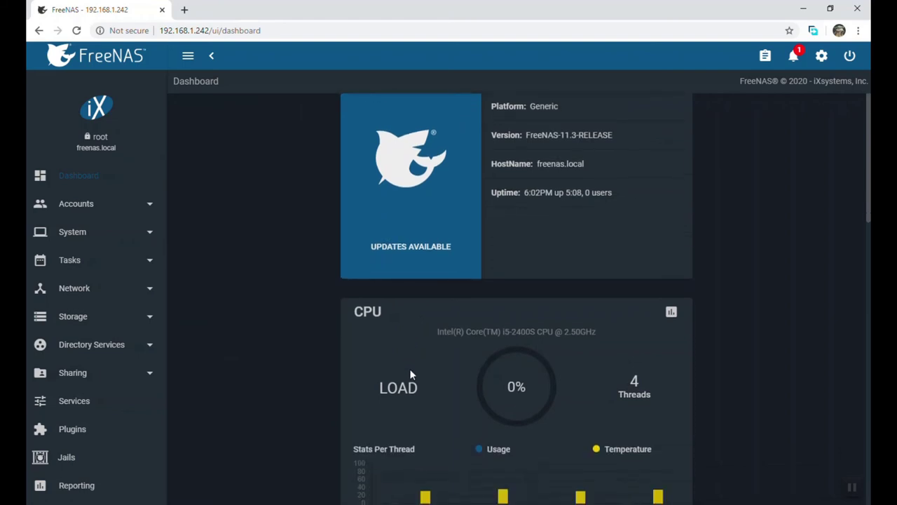
scroll(411, 375, down, 1)
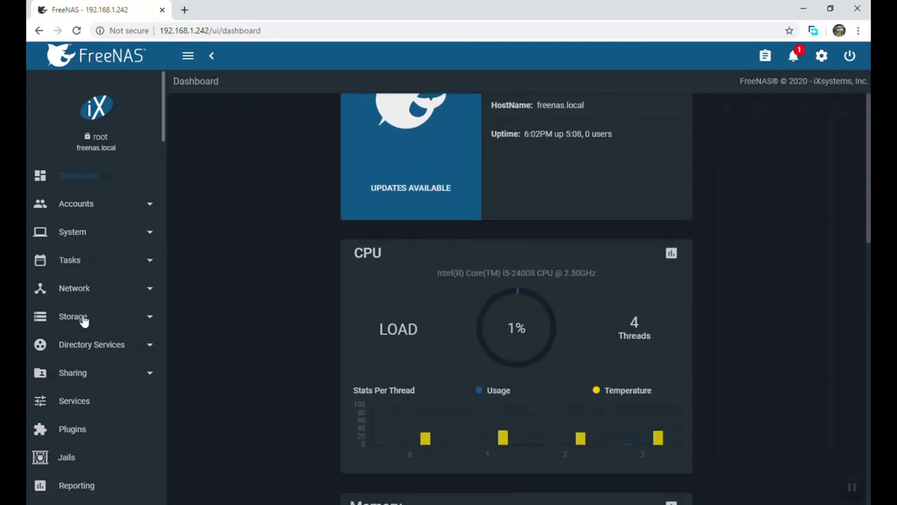
Open the storage pools, view the edit options of the iocage dataset and leave them without saving.
scroll(84, 316, down, 1)
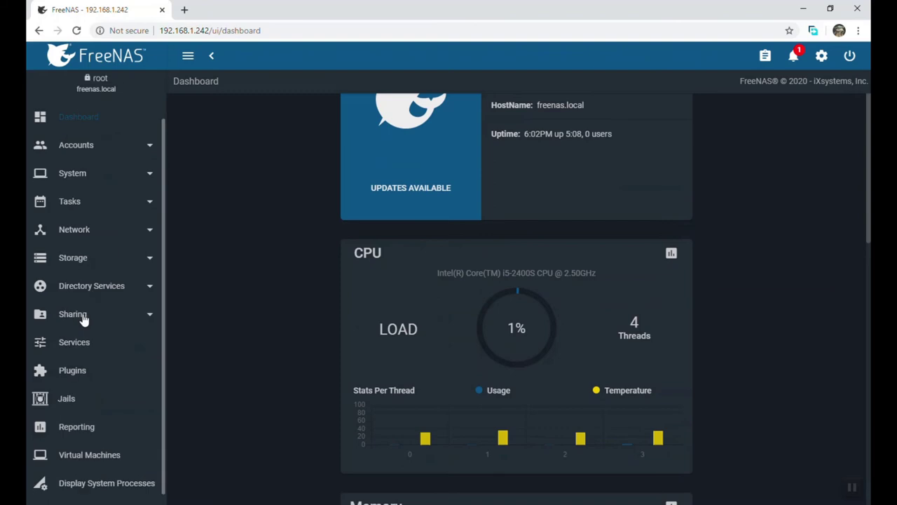
click(103, 264)
click(100, 292)
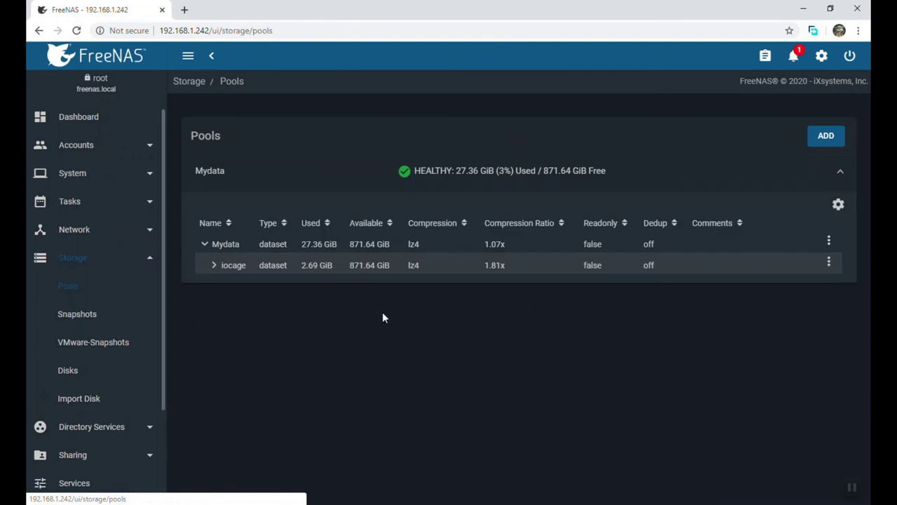
click(828, 261)
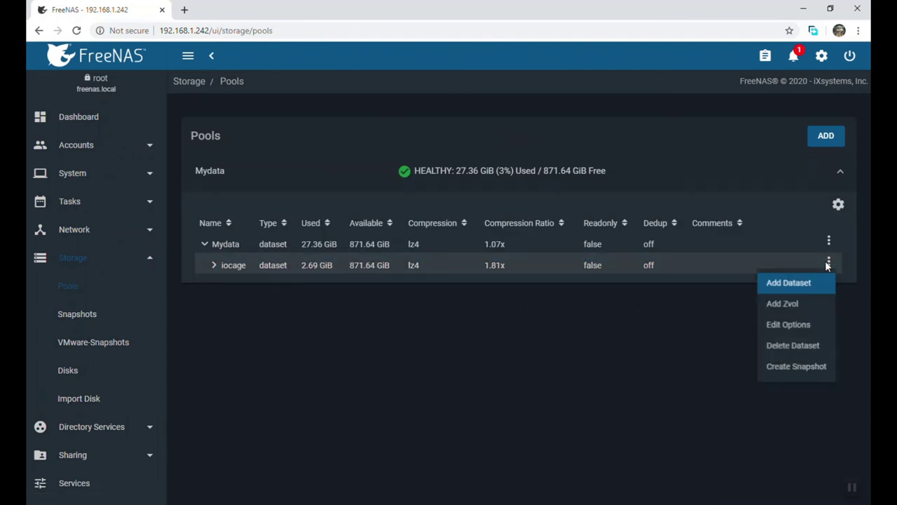
click(788, 325)
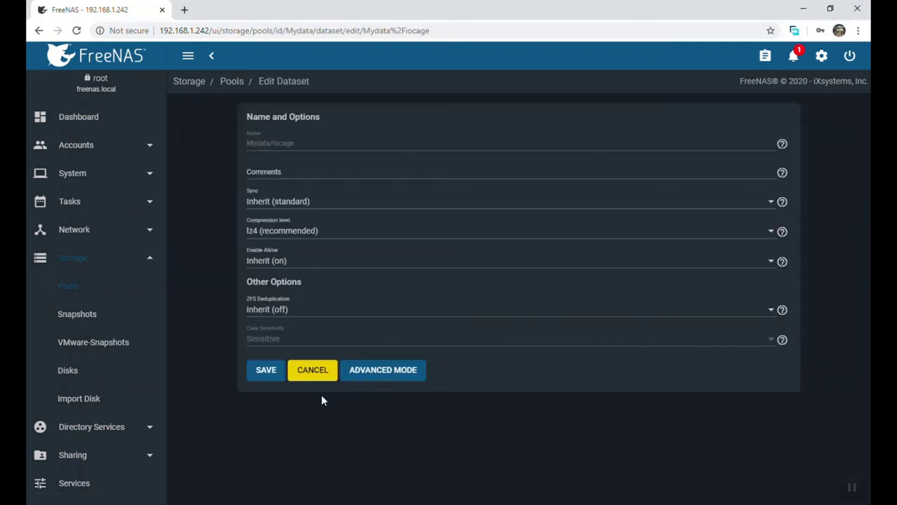
click(311, 371)
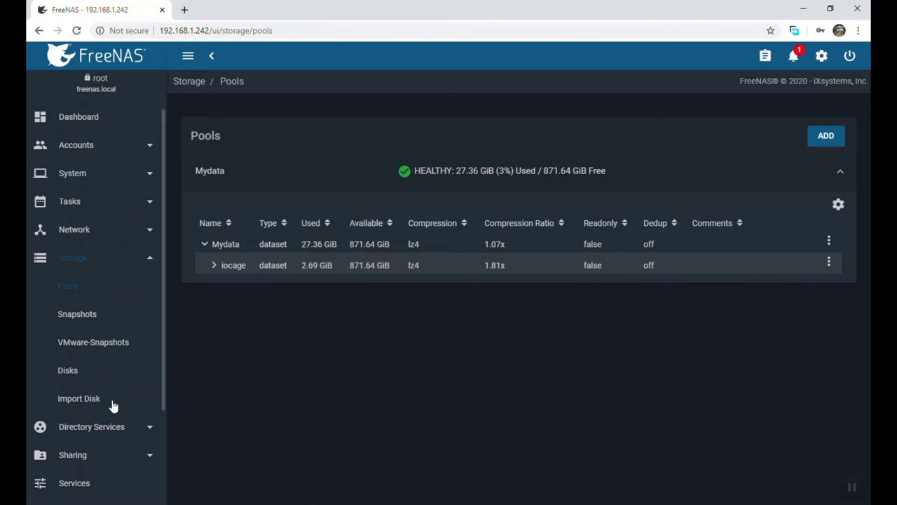
Go to the Windows (SMB) shares and open the ACL of the plexshare share for editing.
scroll(109, 407, down, 3)
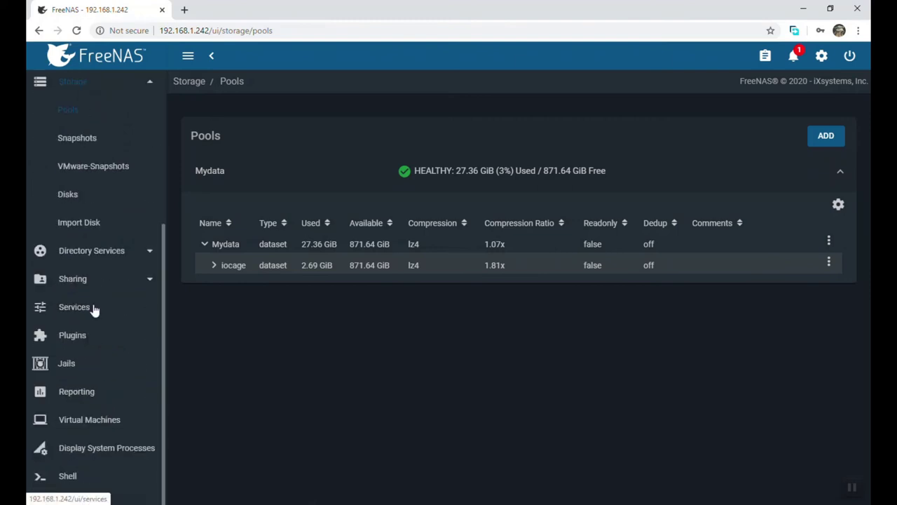
click(73, 283)
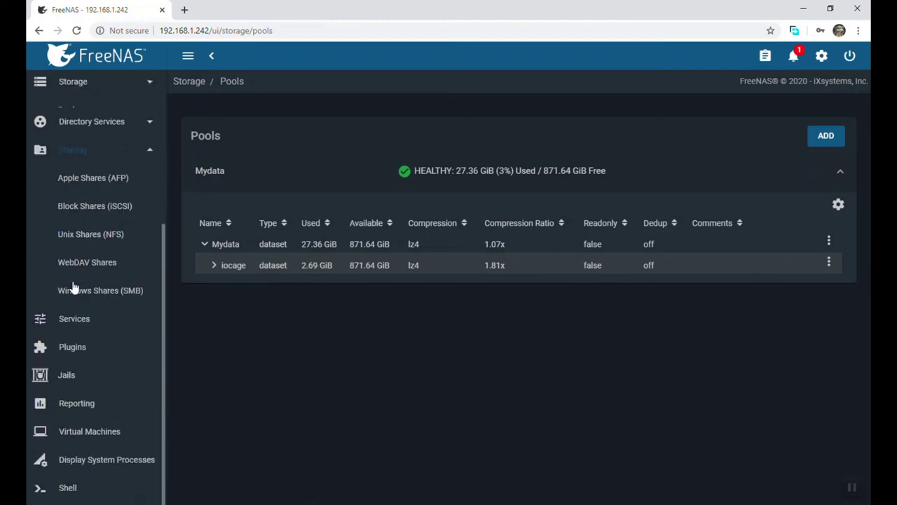
click(74, 288)
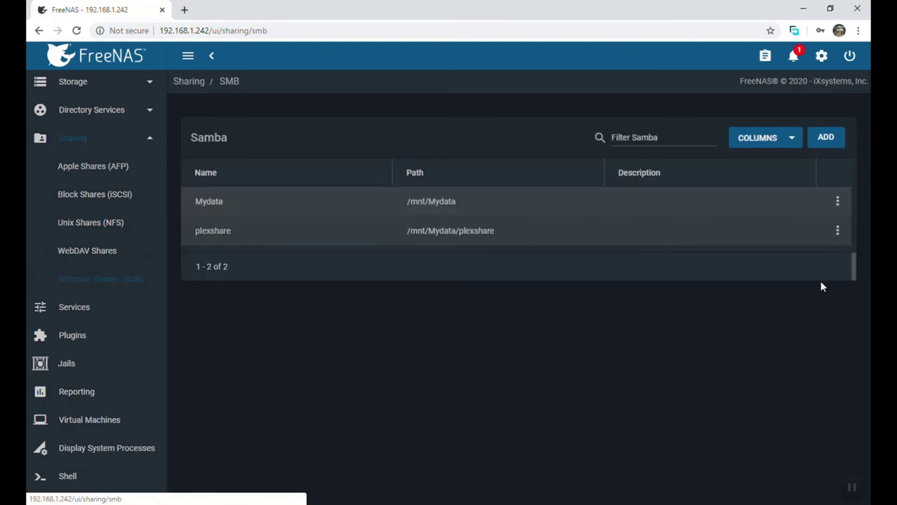
click(839, 232)
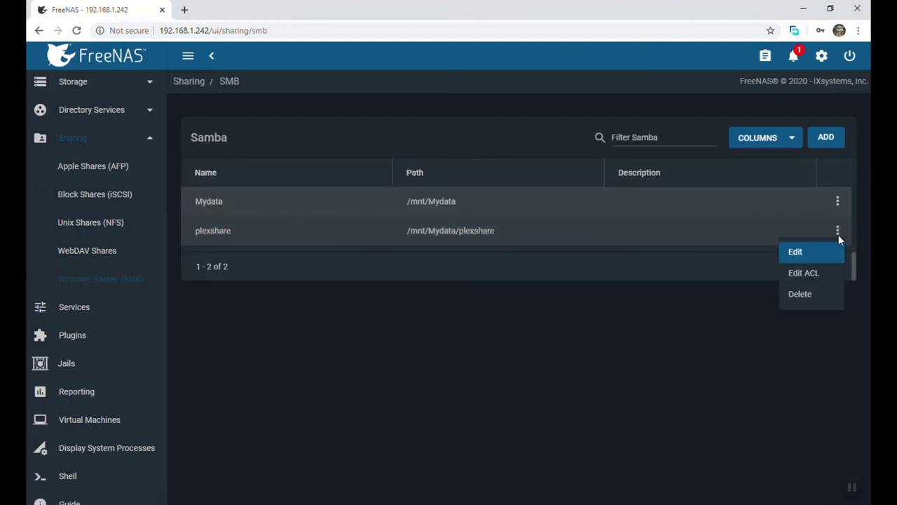
click(816, 273)
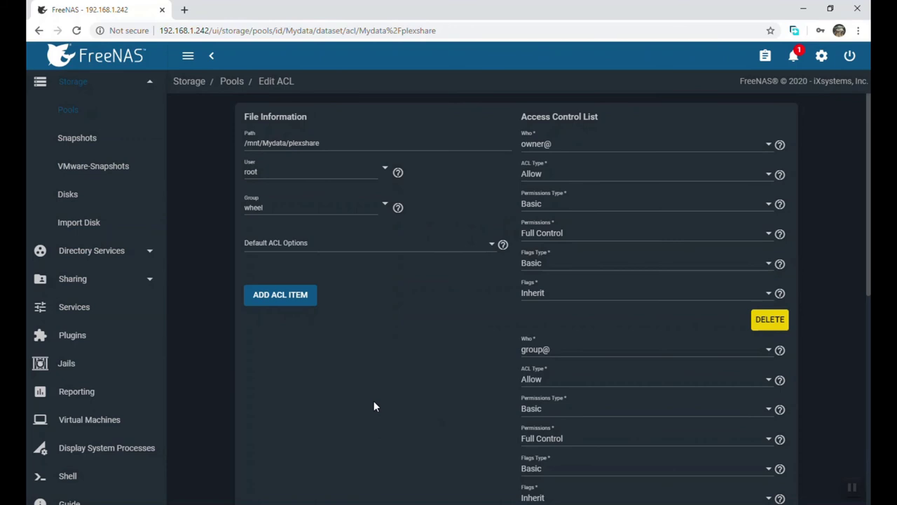
Set the Default ACL Options of /mnt/Mydata/plexshare to OPEN and save the ACL.
click(492, 245)
click(313, 254)
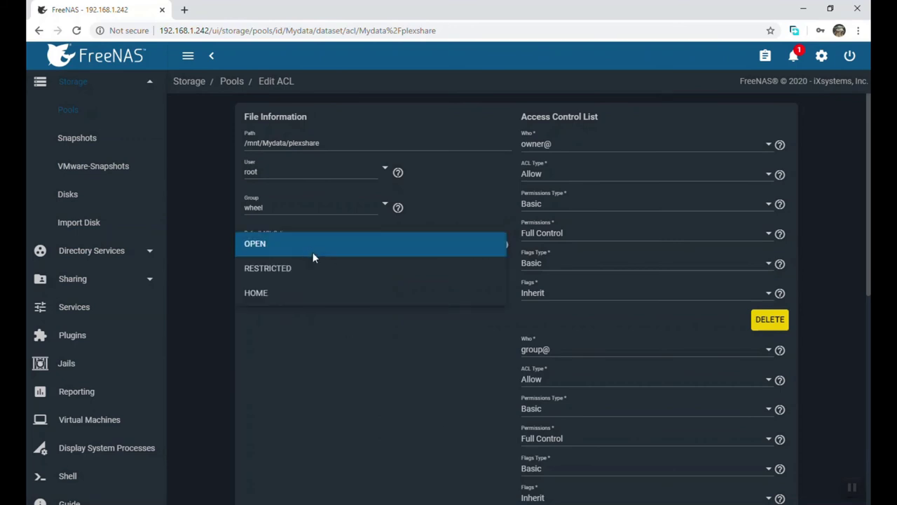
scroll(401, 364, down, 2)
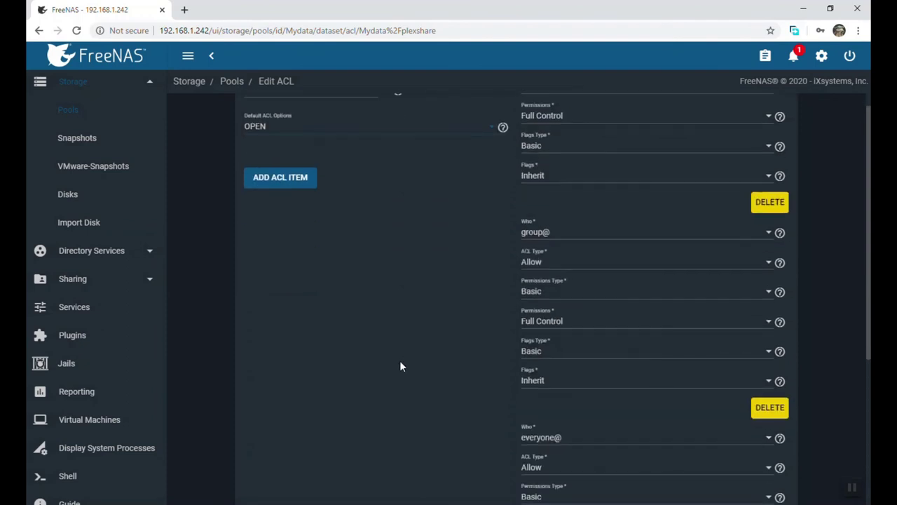
scroll(401, 364, up, 1)
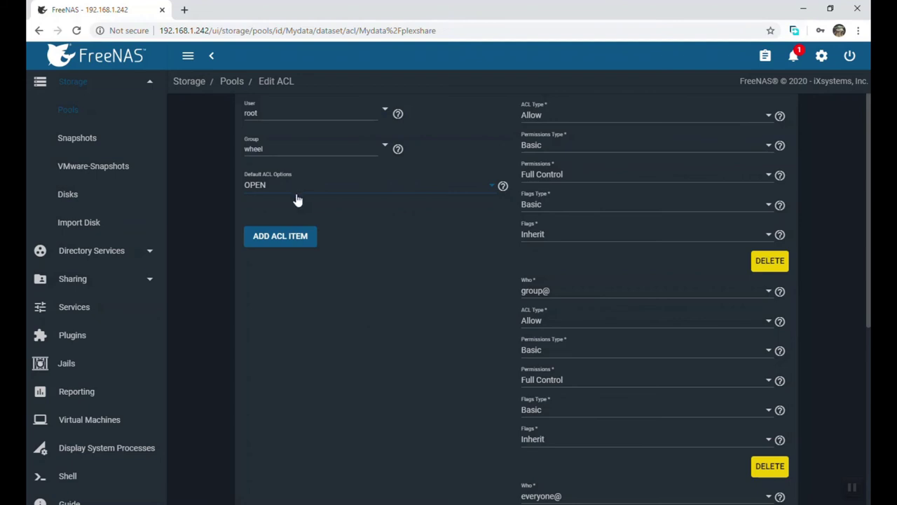
scroll(412, 314, down, 5)
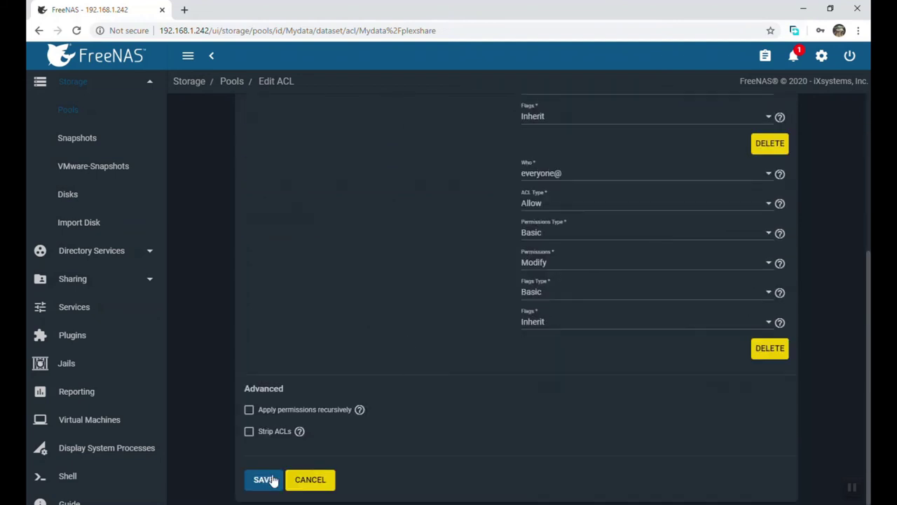
click(263, 478)
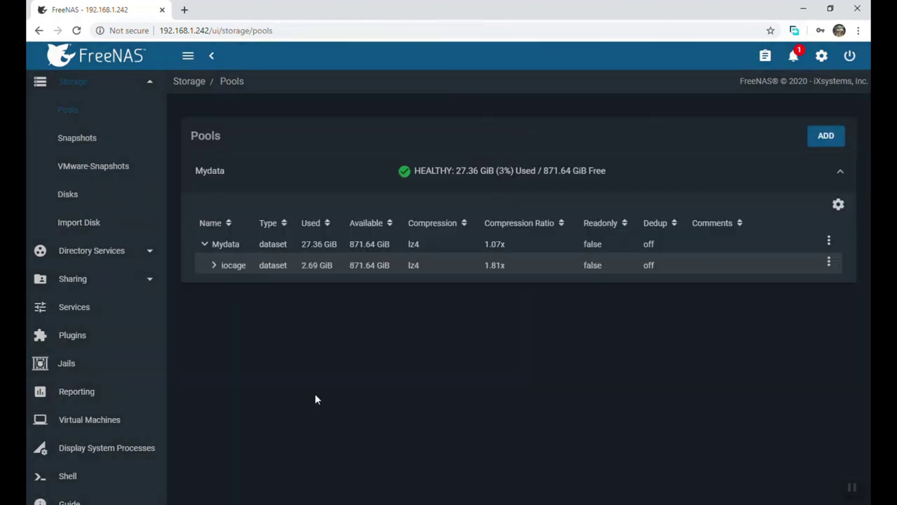
Open the installed plugins, stop the plexplugin jail and start it again.
scroll(96, 429, down, 1)
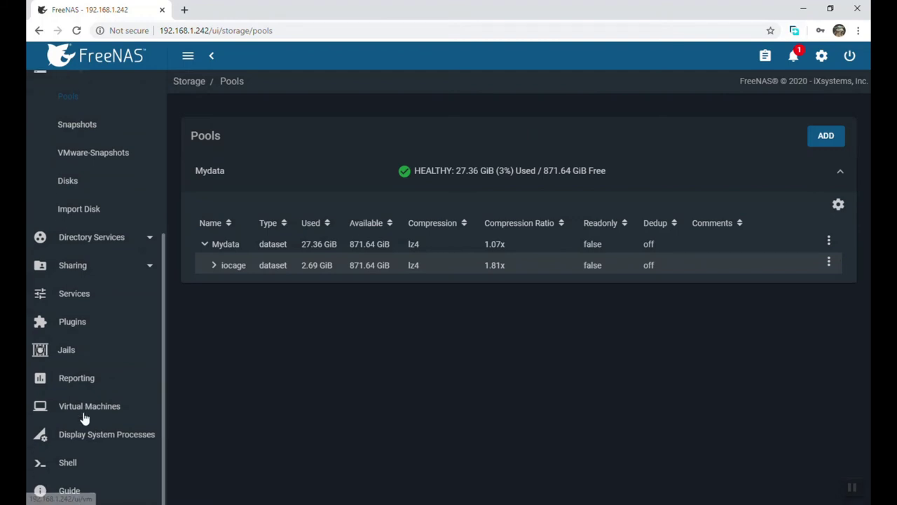
scroll(79, 396, up, 3)
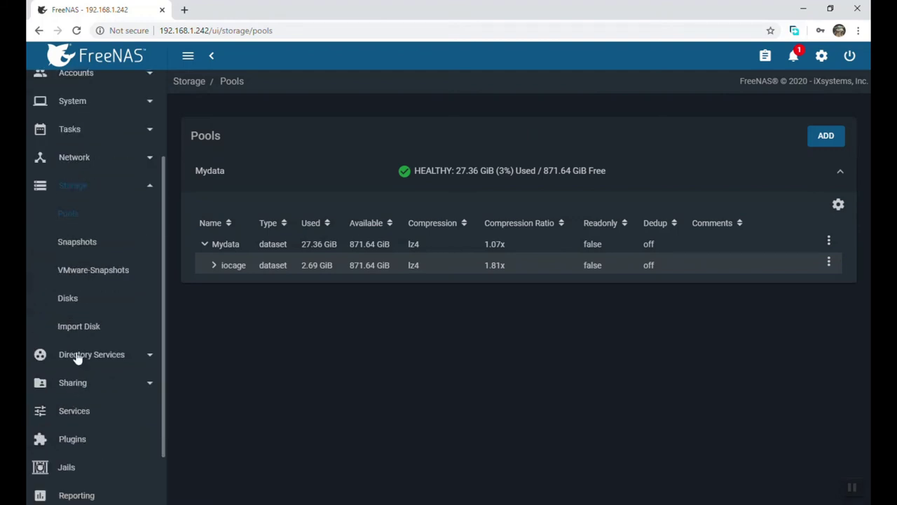
click(147, 187)
click(70, 324)
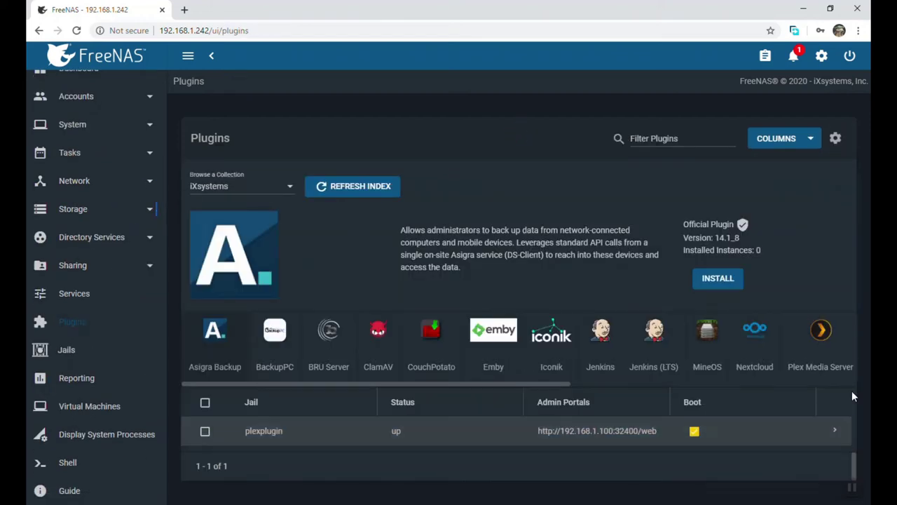
click(833, 431)
scroll(644, 405, down, 3)
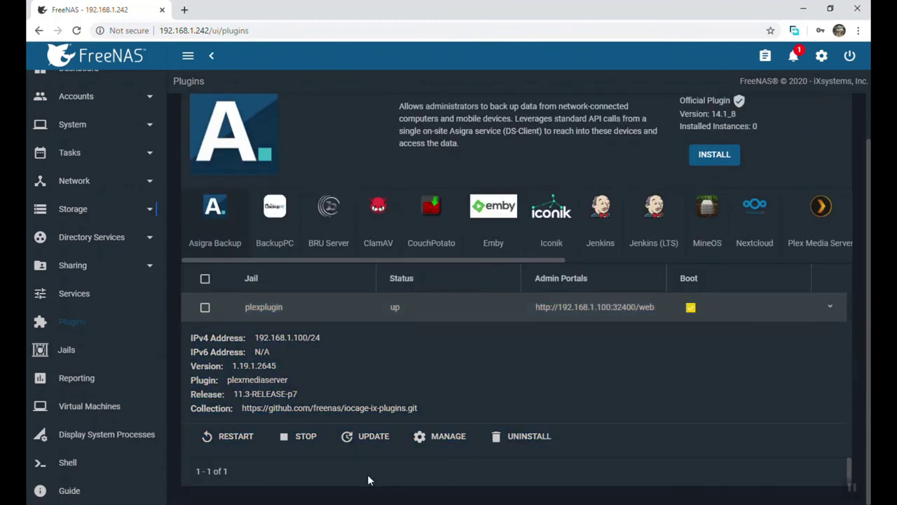
click(288, 436)
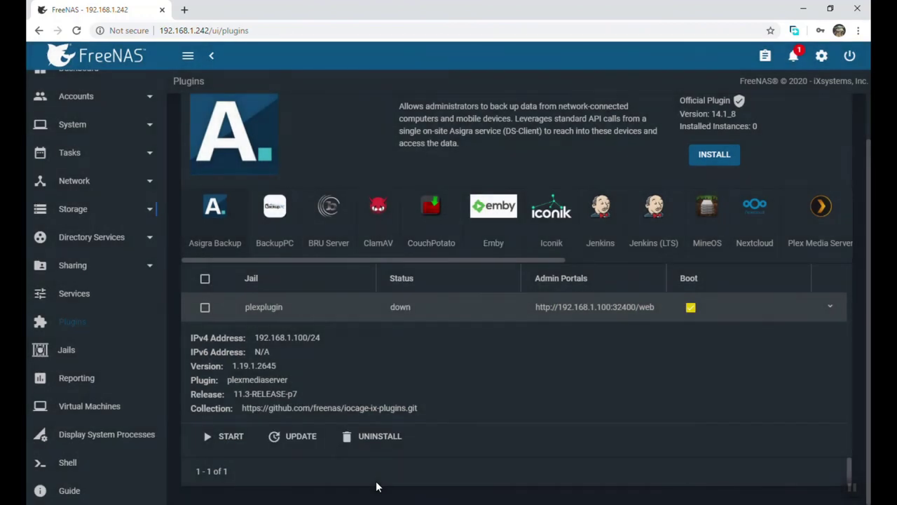
click(226, 439)
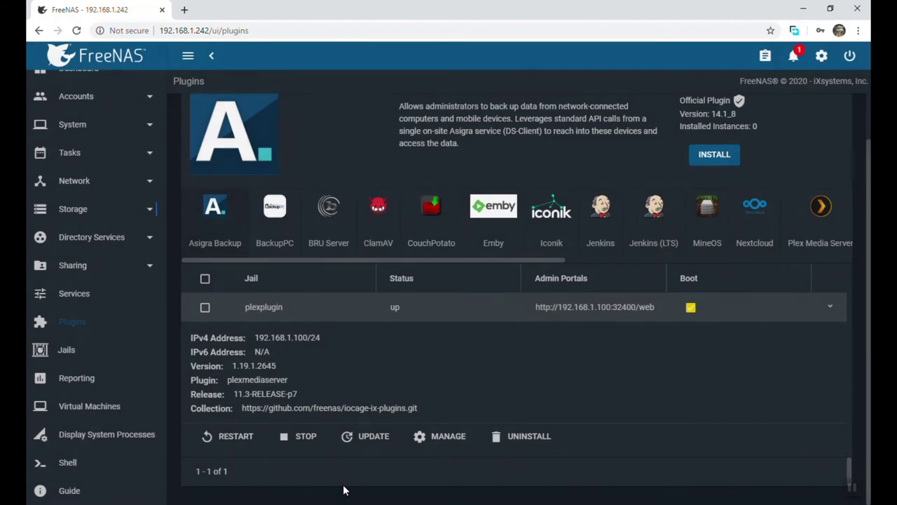
Open the Plex management page of plexplugin and go to its Libraries settings through the account settings.
click(457, 439)
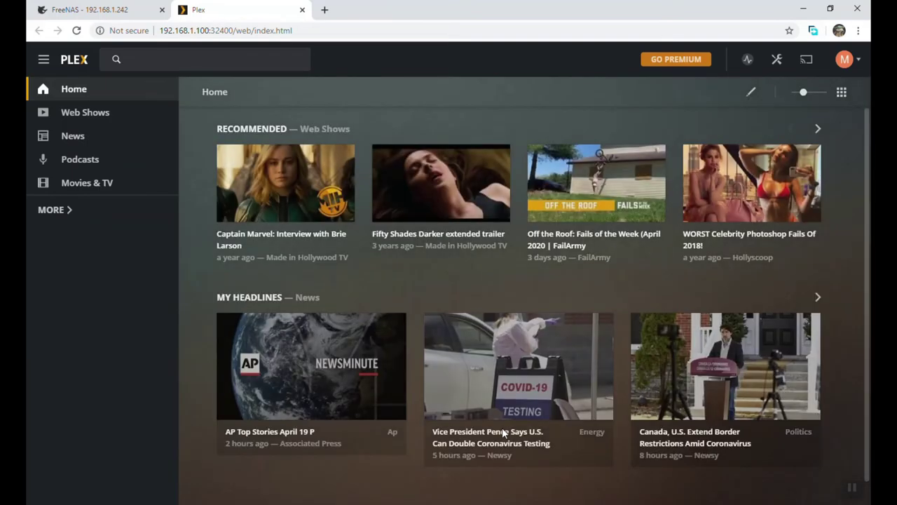
click(844, 59)
click(827, 115)
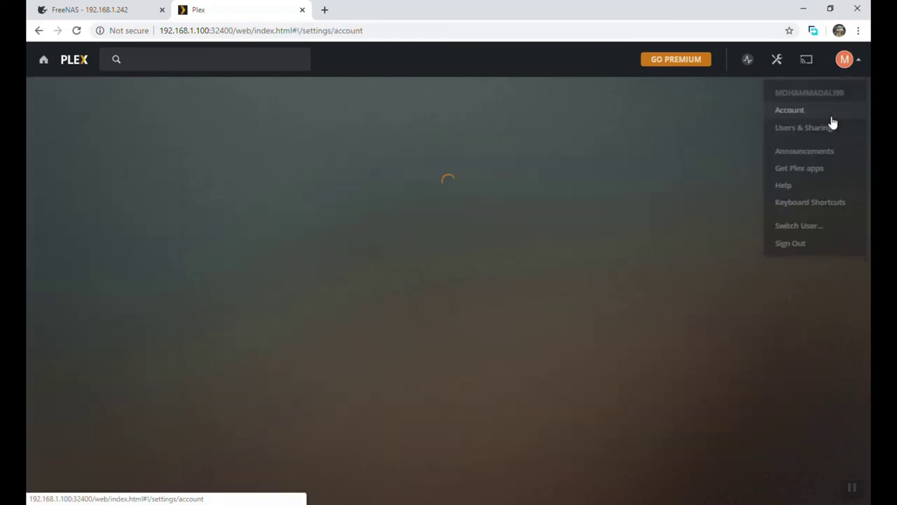
scroll(281, 402, down, 1)
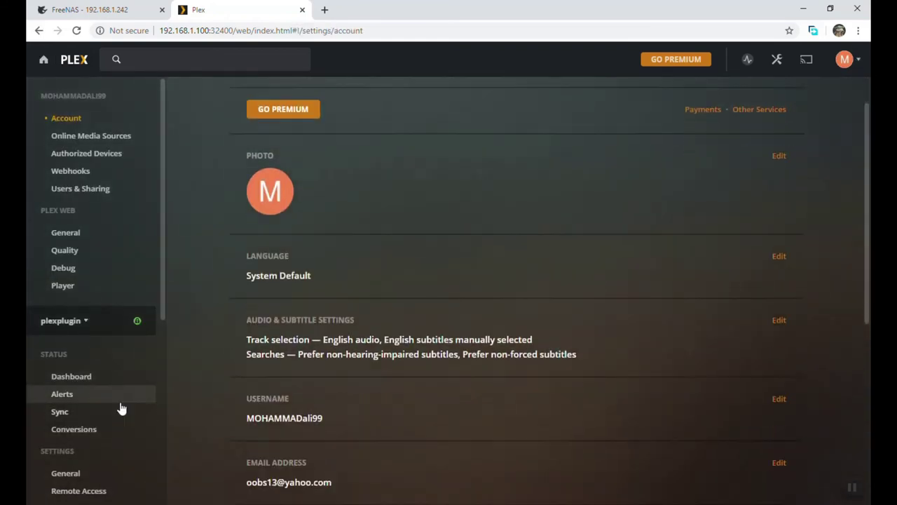
scroll(61, 290, down, 5)
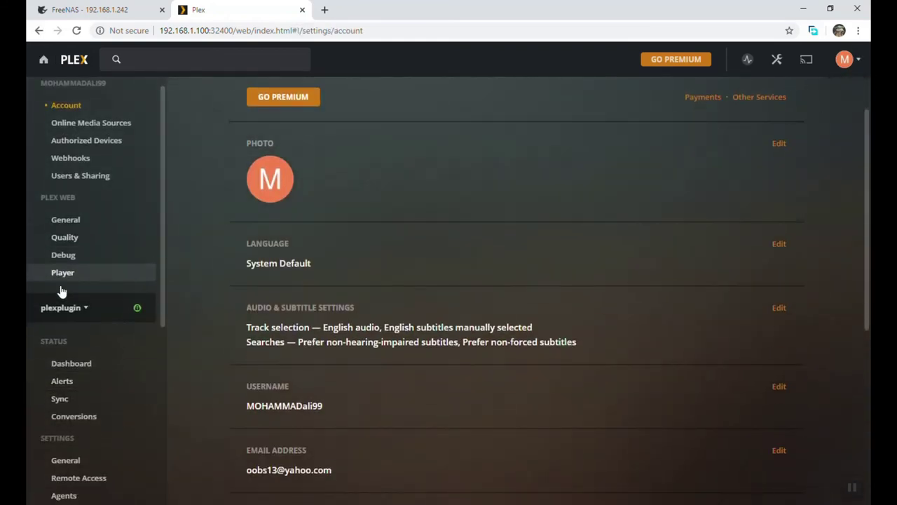
scroll(62, 309, down, 1)
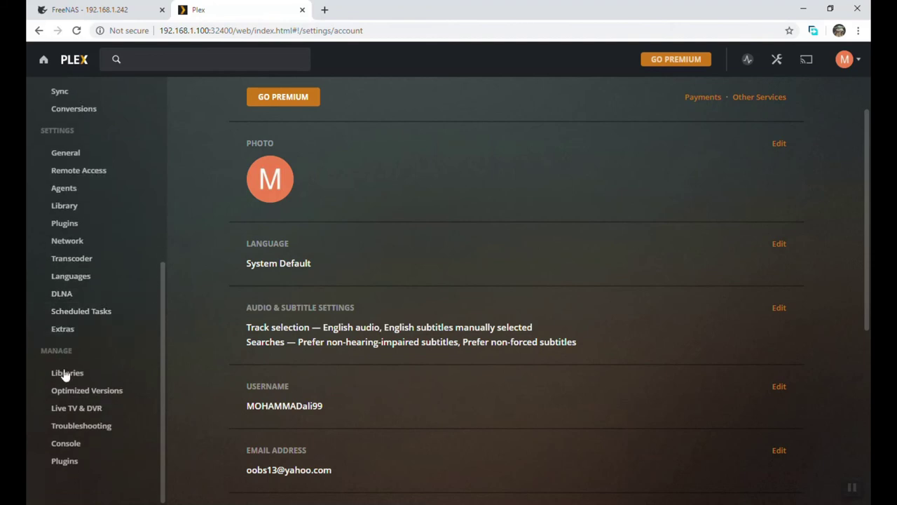
click(68, 379)
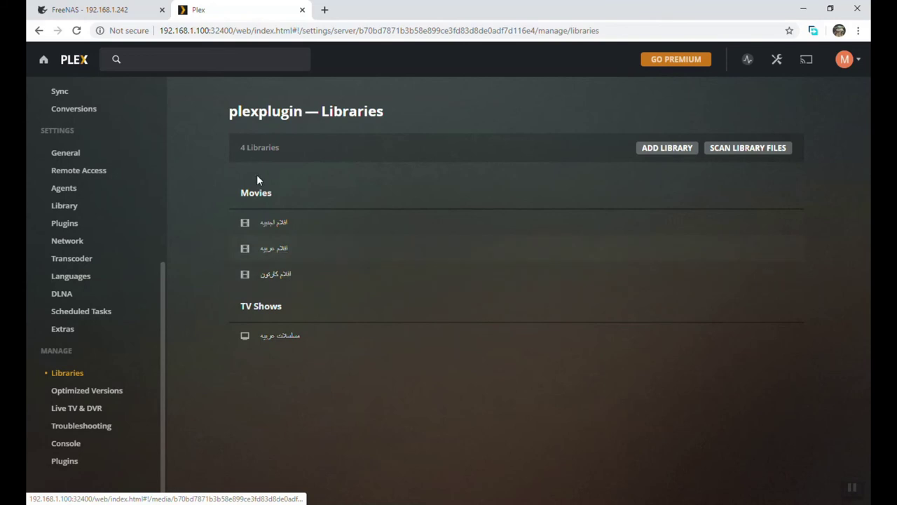
Open the movie library افلام اجنبيه and examine its recently released and recently added movies.
click(295, 229)
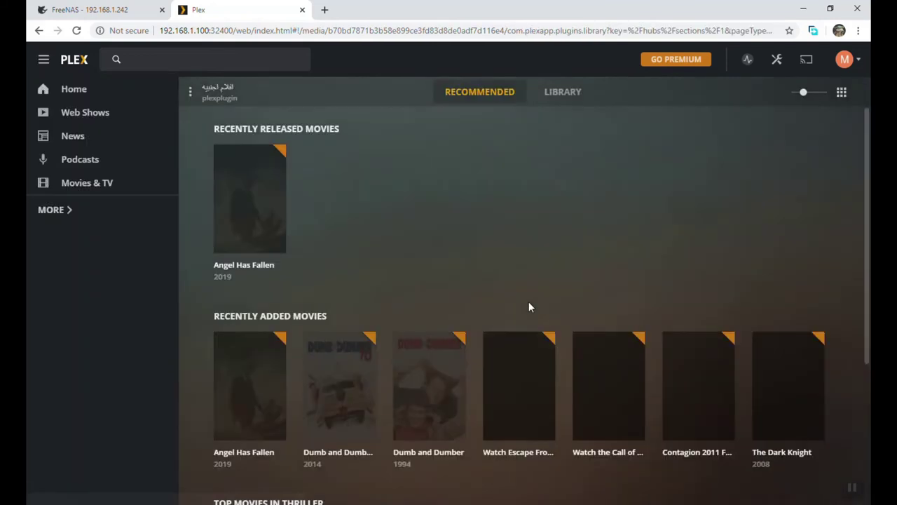
scroll(591, 353, down, 3)
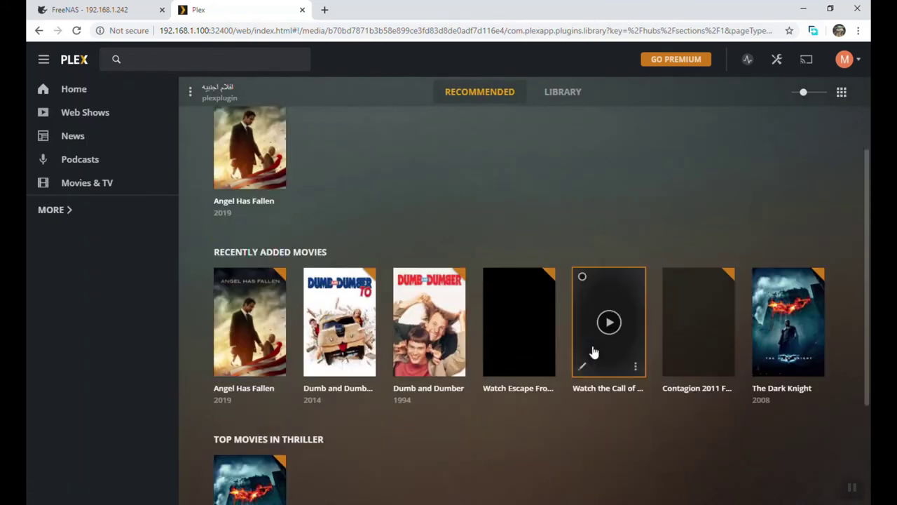
scroll(591, 355, up, 3)
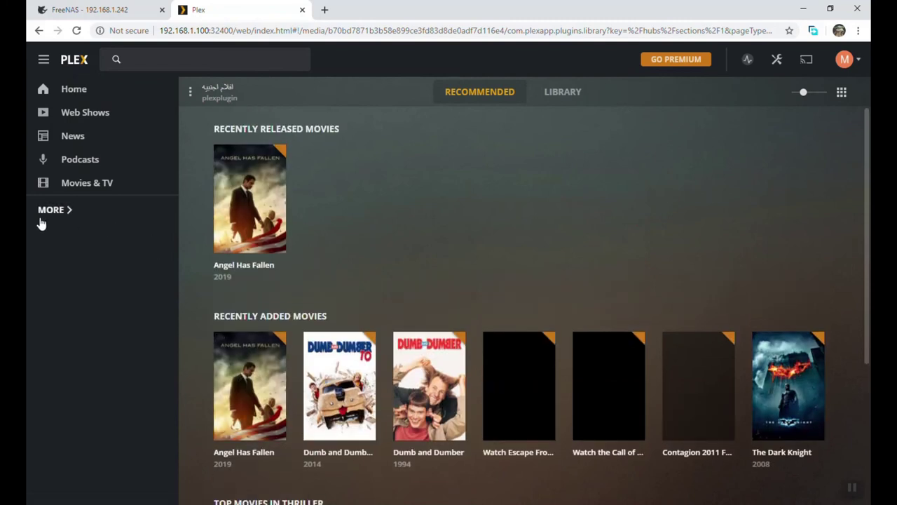
Look through the plexplugin libraries افلام عربيه, افلام كارتون and مسلسلات عربيه, and open library management.
click(43, 212)
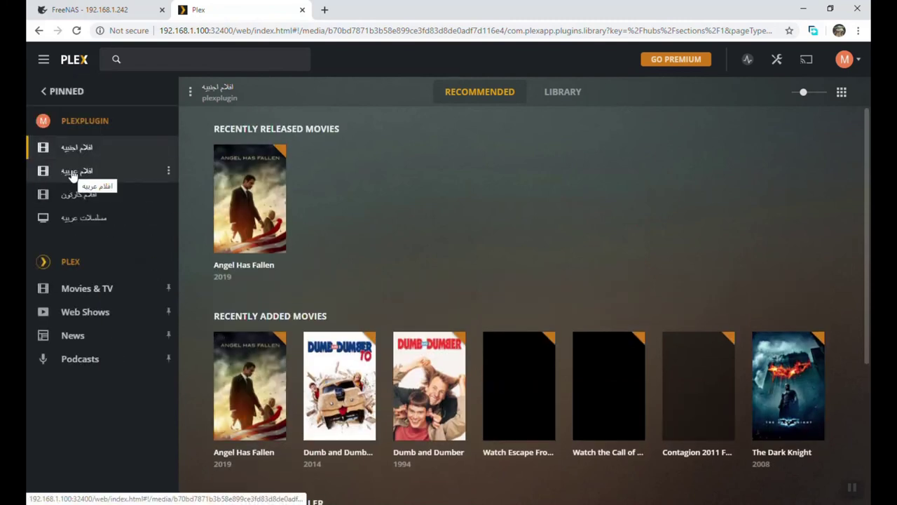
click(75, 175)
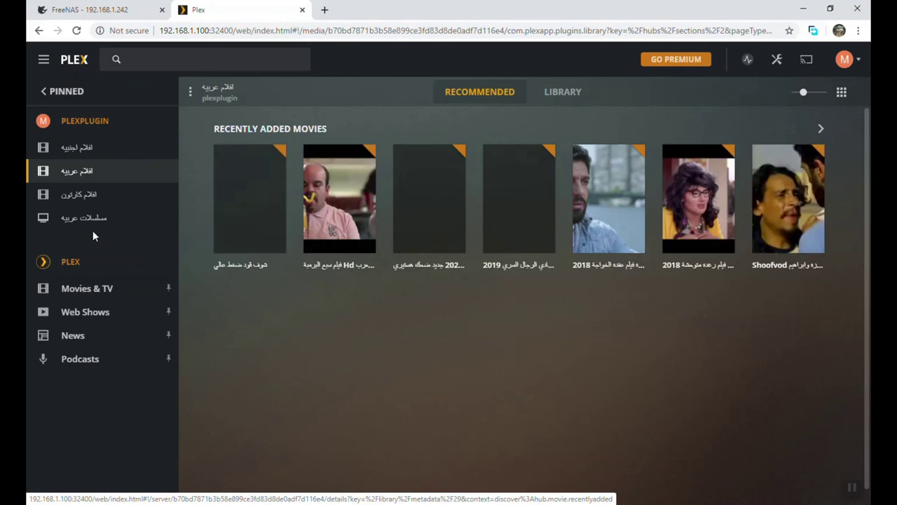
click(82, 198)
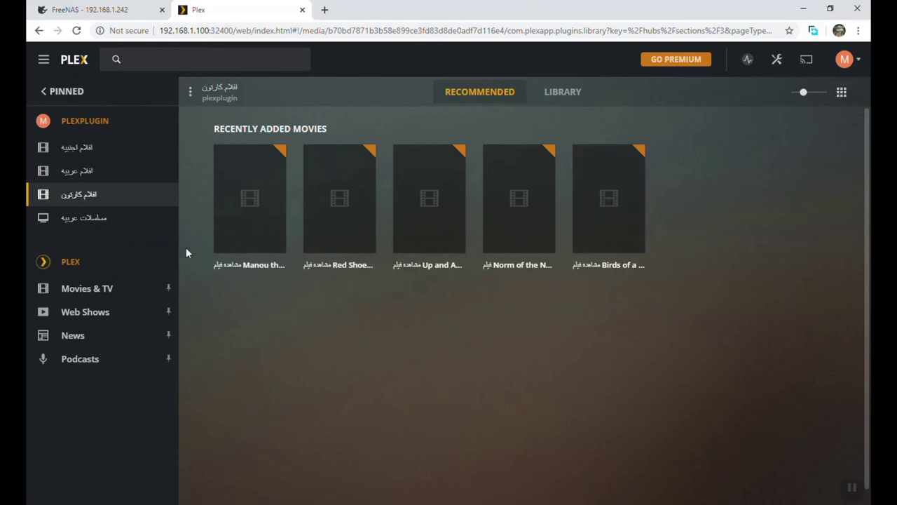
click(77, 221)
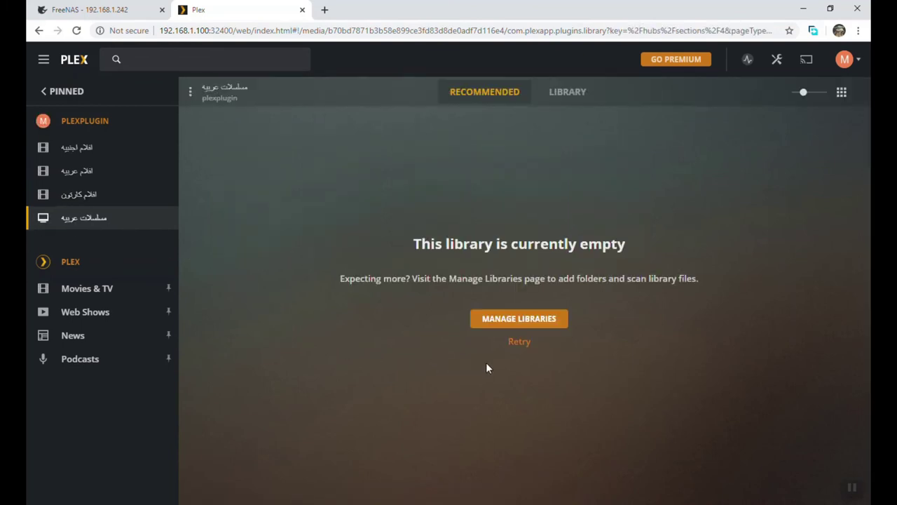
click(536, 324)
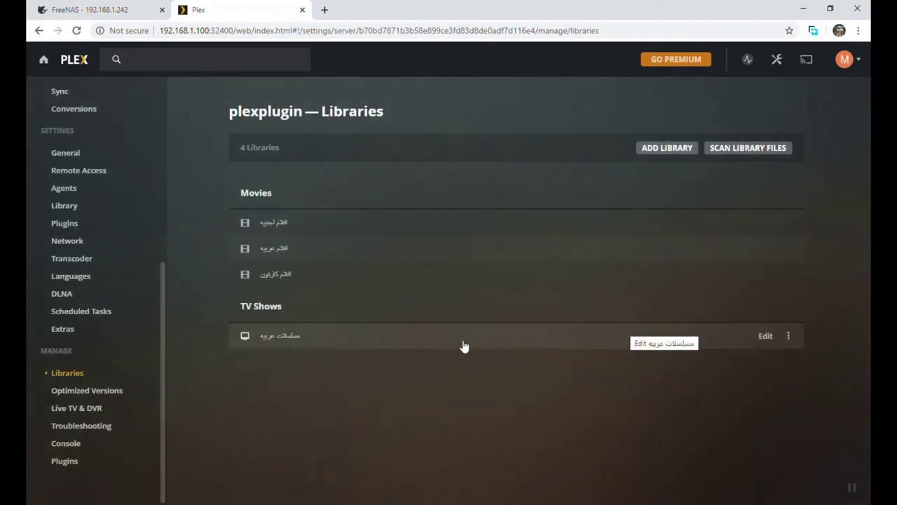
Switch to File Explorer and check the مسلسلات عربيه folder on the plexshare drive, including its كومه دي الجزء الثاني subfolder.
click(803, 8)
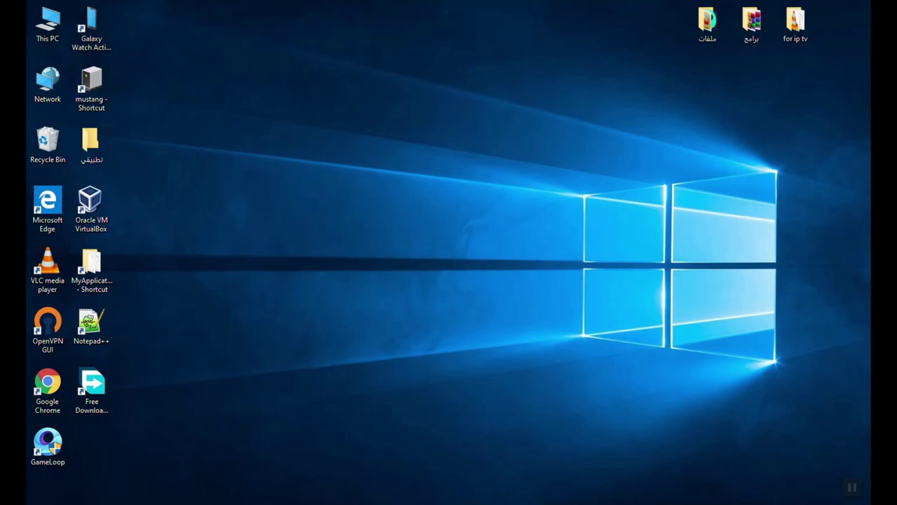
double_click(47, 27)
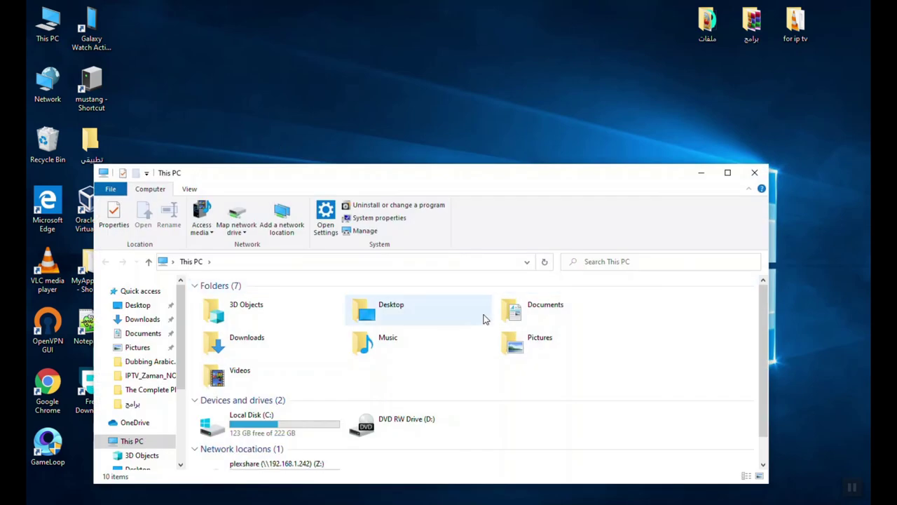
scroll(284, 469, down, 1)
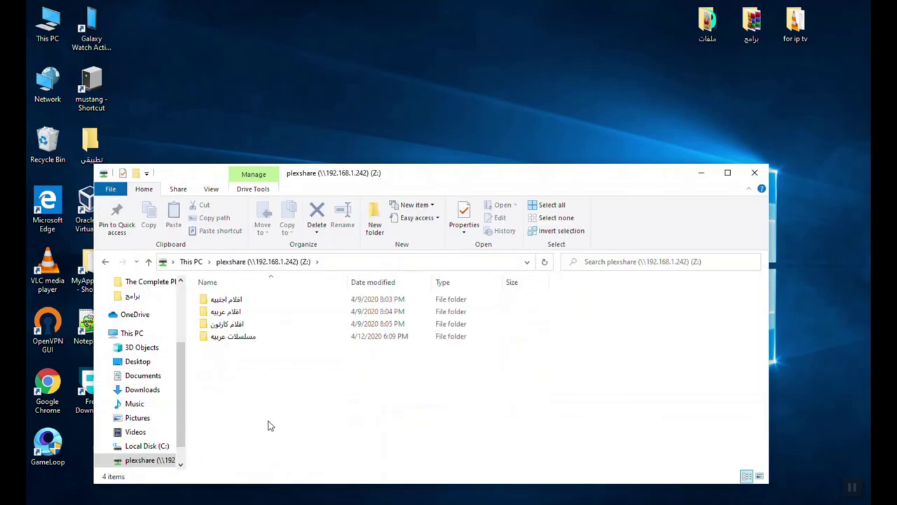
double_click(234, 337)
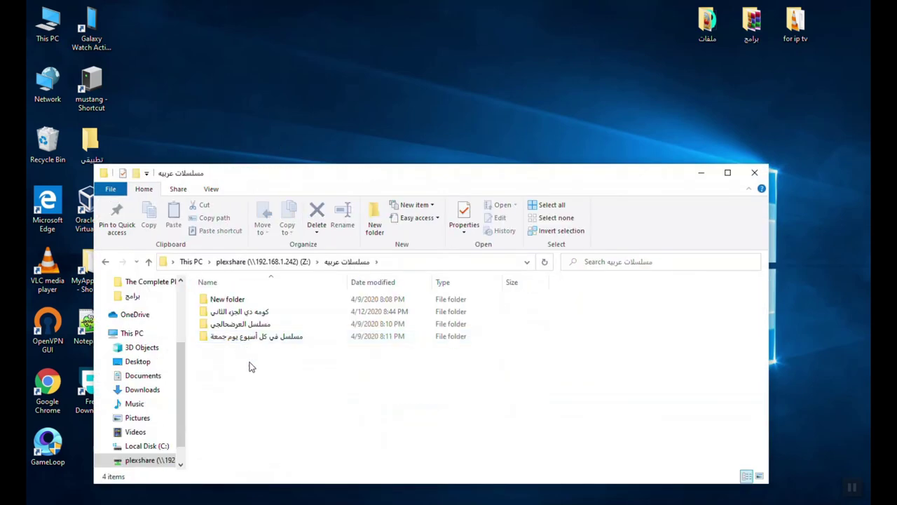
double_click(238, 312)
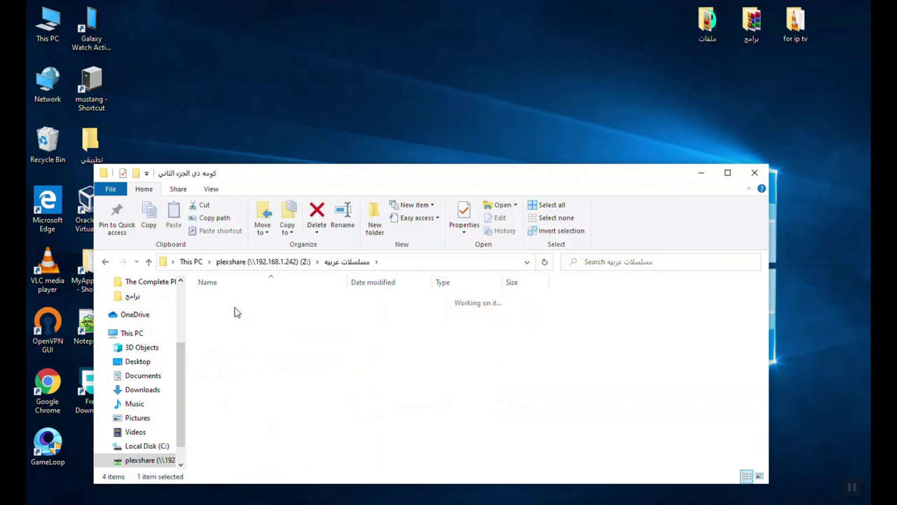
click(150, 261)
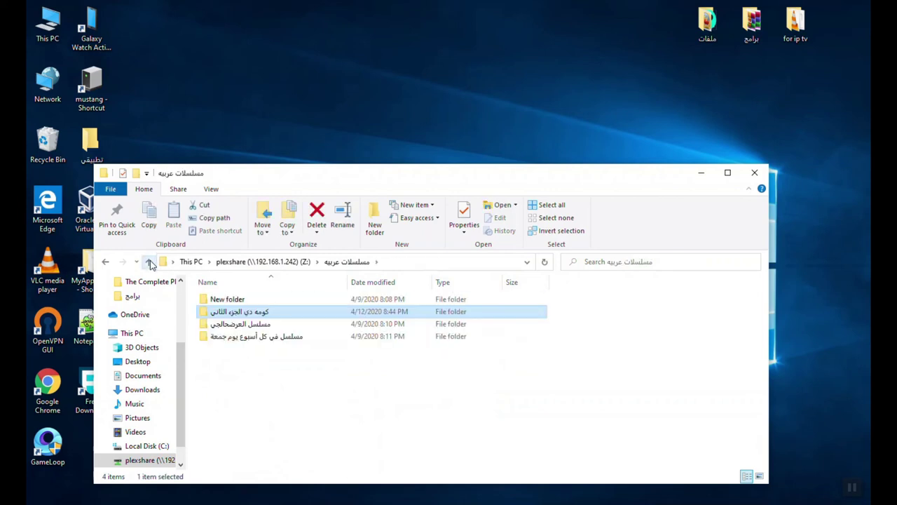
click(150, 262)
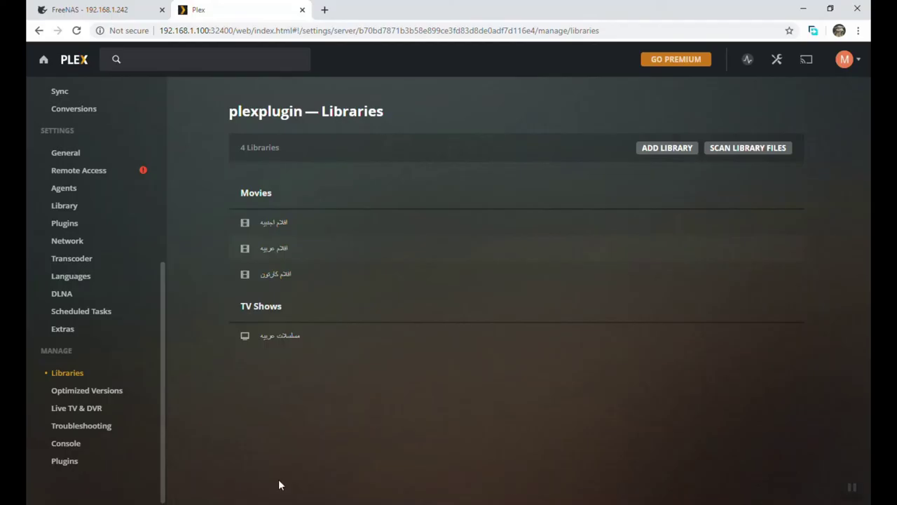
Return to Plex, reload the مسلسلات عربيه TV library and scan its library files.
click(275, 336)
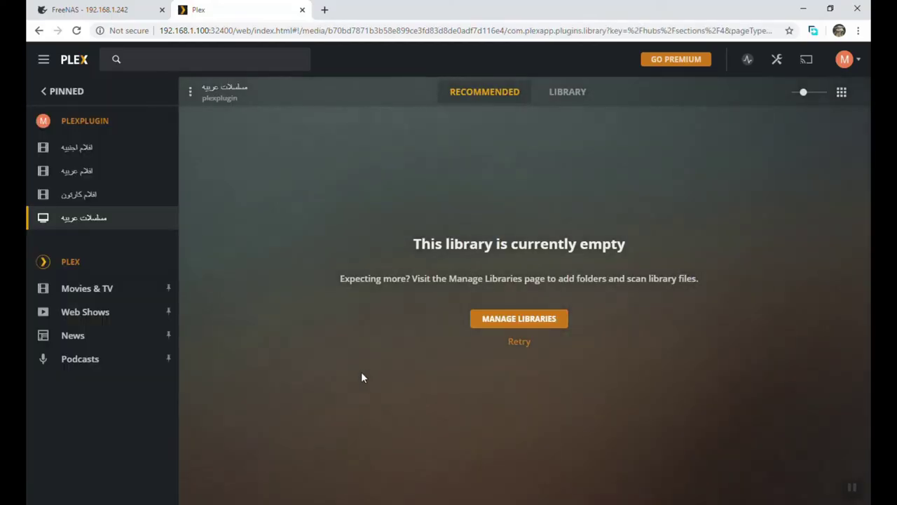
click(517, 342)
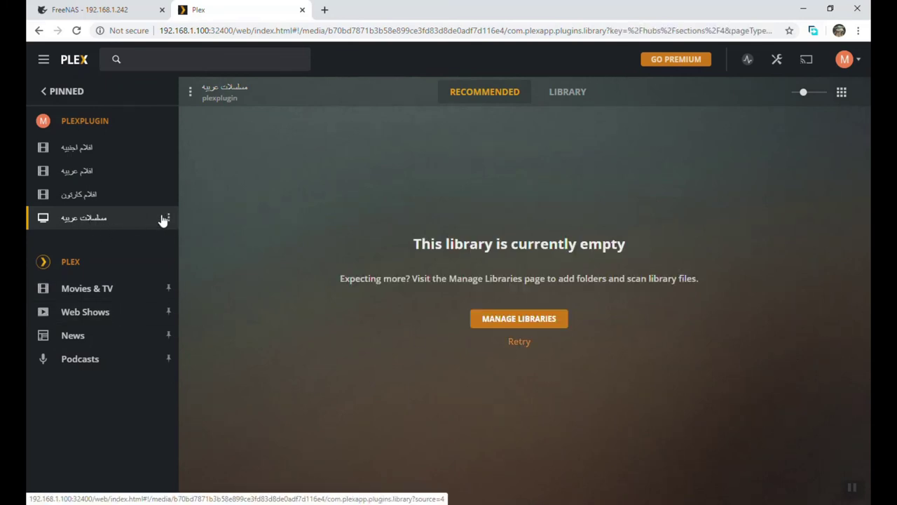
click(169, 218)
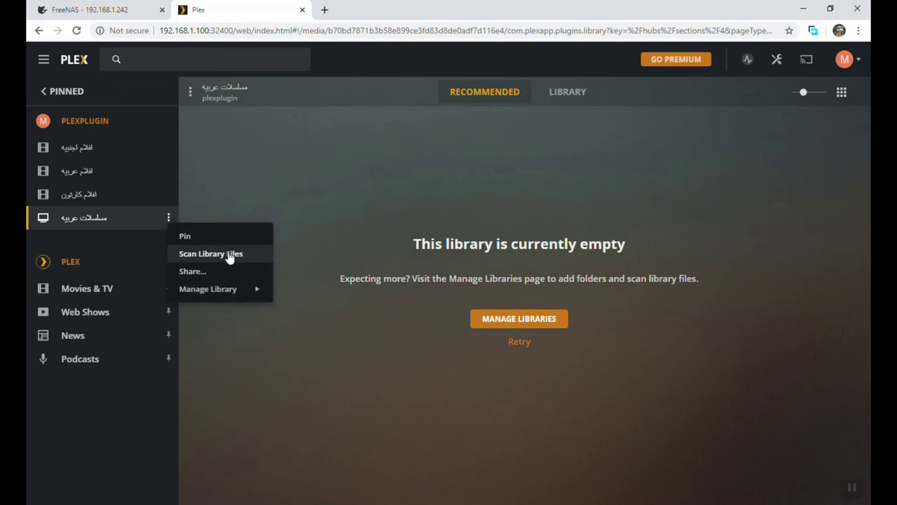
click(231, 254)
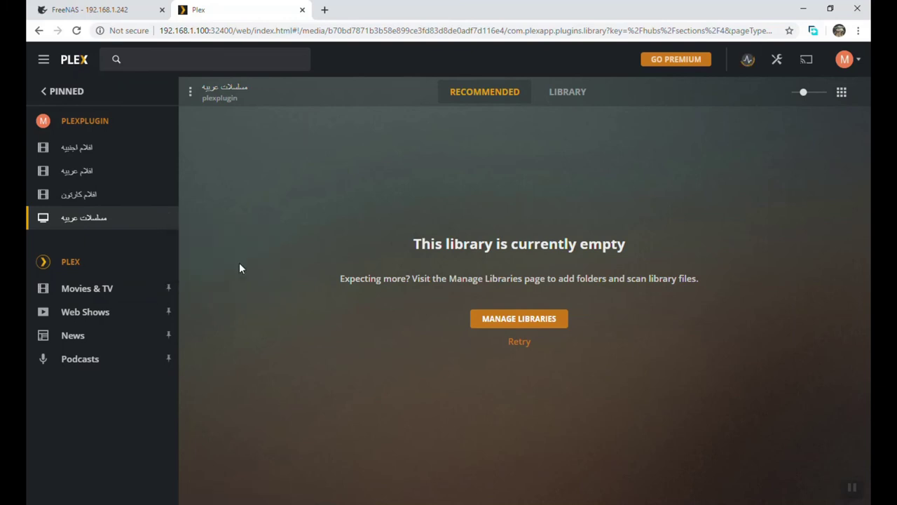
Edit the مسلسلات عربيه library, add the media folder /media/مسلسلات عربيه and save the changes.
click(168, 218)
mouse_move(184, 288)
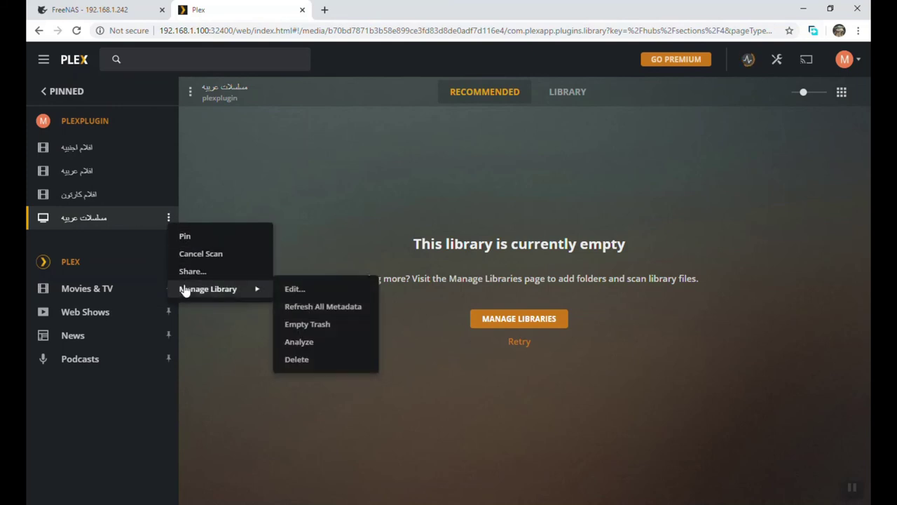
click(315, 294)
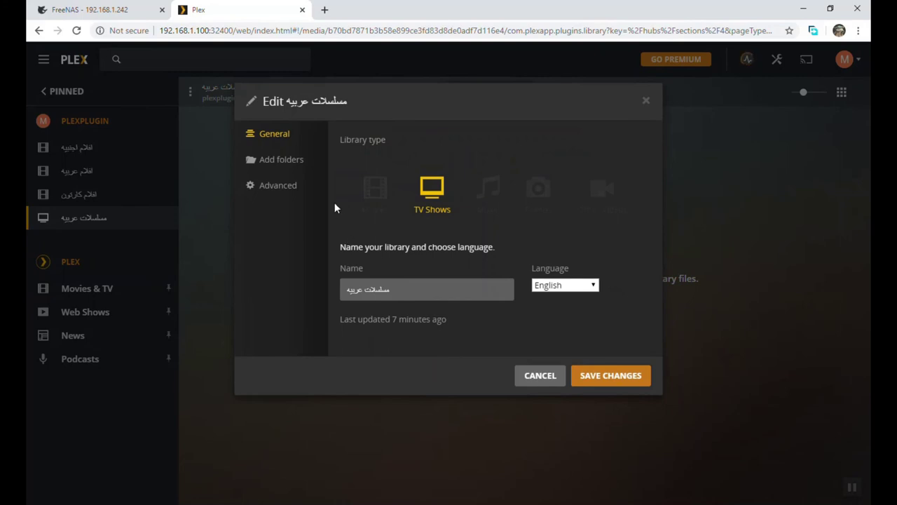
click(263, 159)
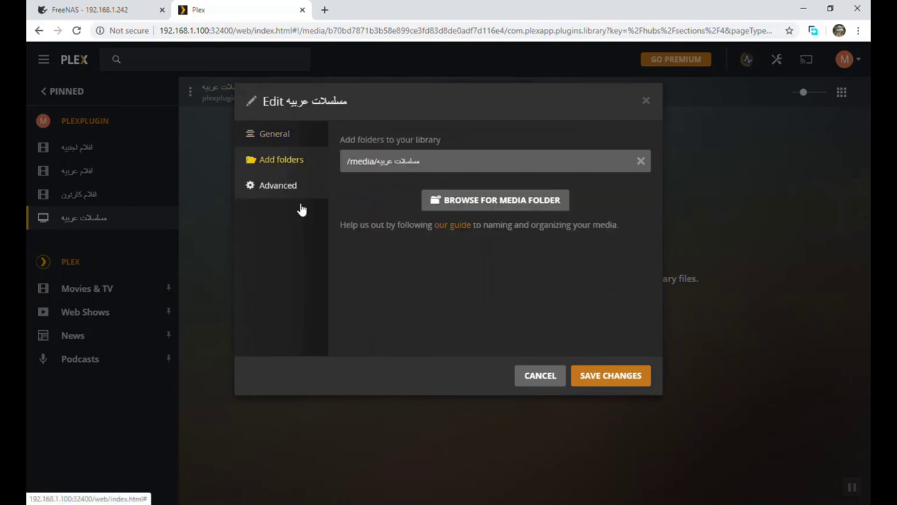
click(488, 202)
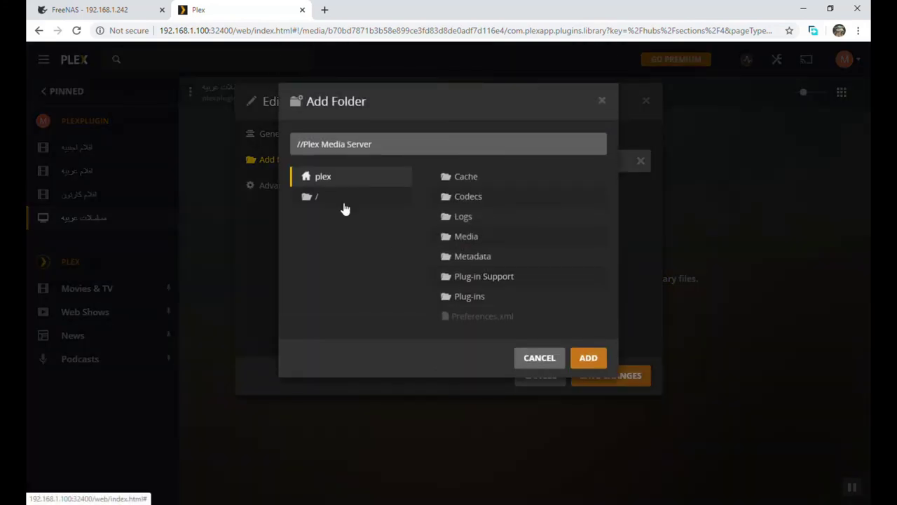
click(342, 202)
click(459, 297)
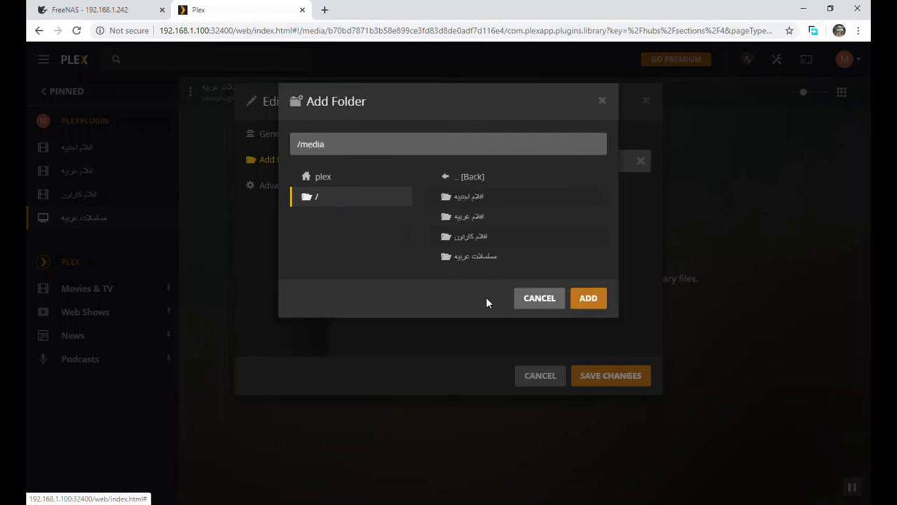
click(481, 259)
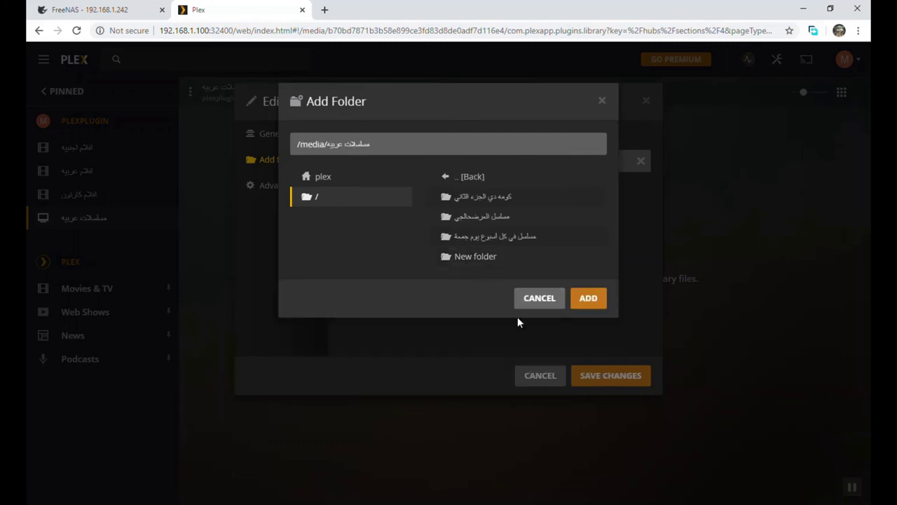
click(588, 303)
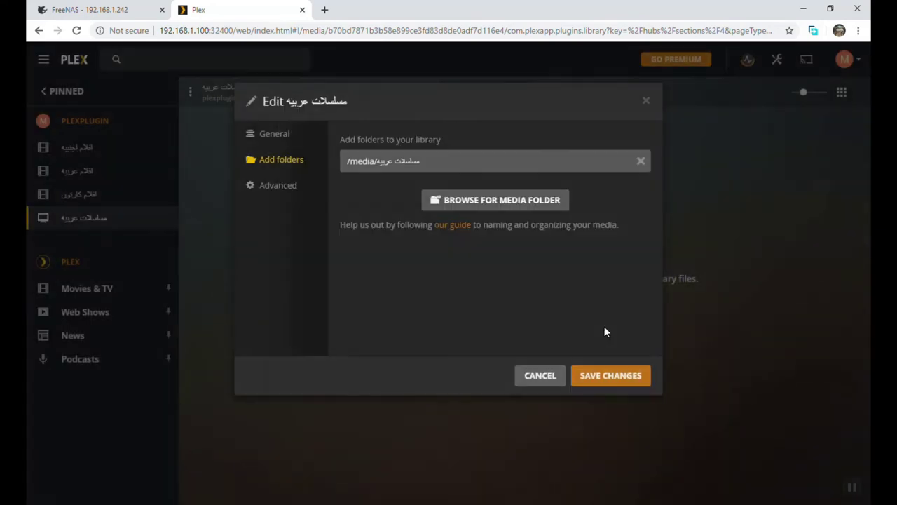
click(602, 380)
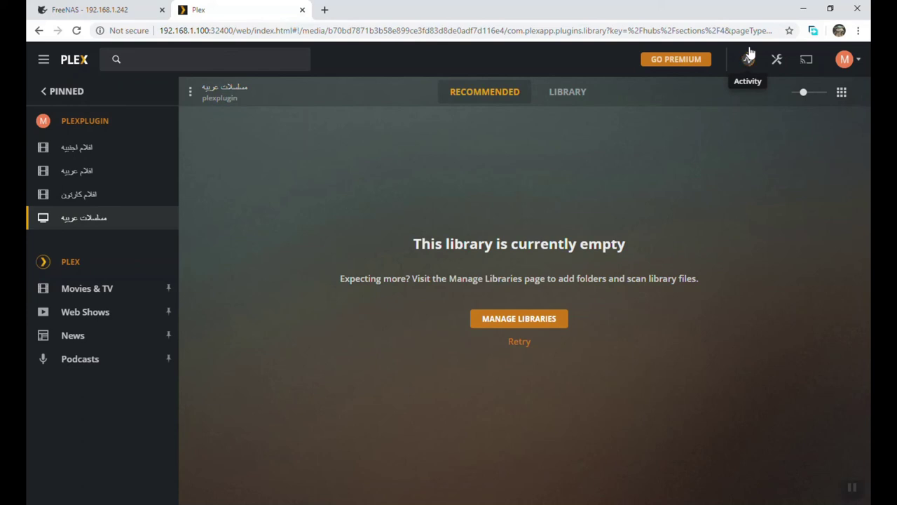
Examine the full show list of the مسلسلات عربيه library and its recently aired and recently added TV.
click(574, 98)
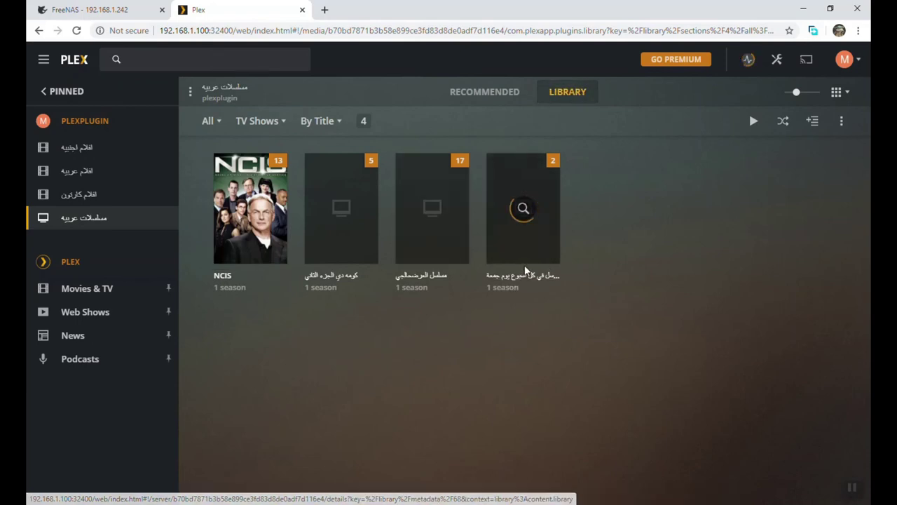
mouse_move(525, 258)
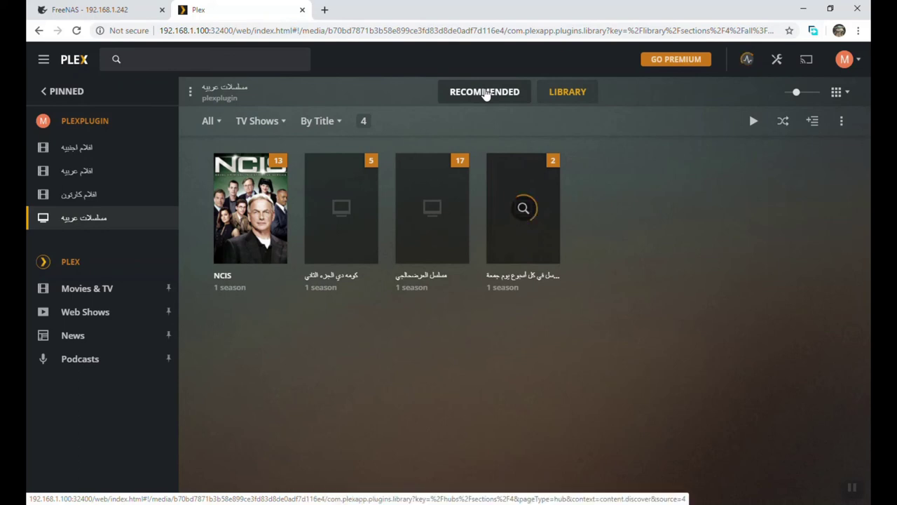
click(485, 94)
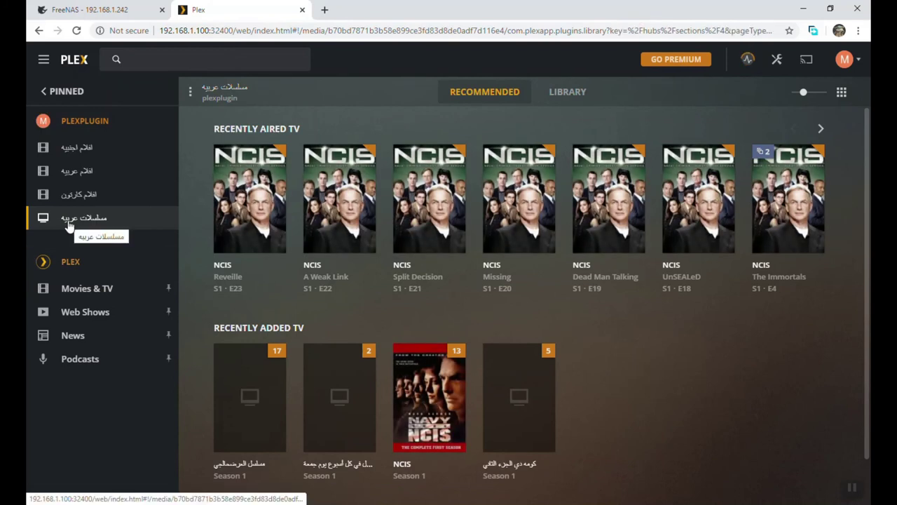
mouse_move(421, 371)
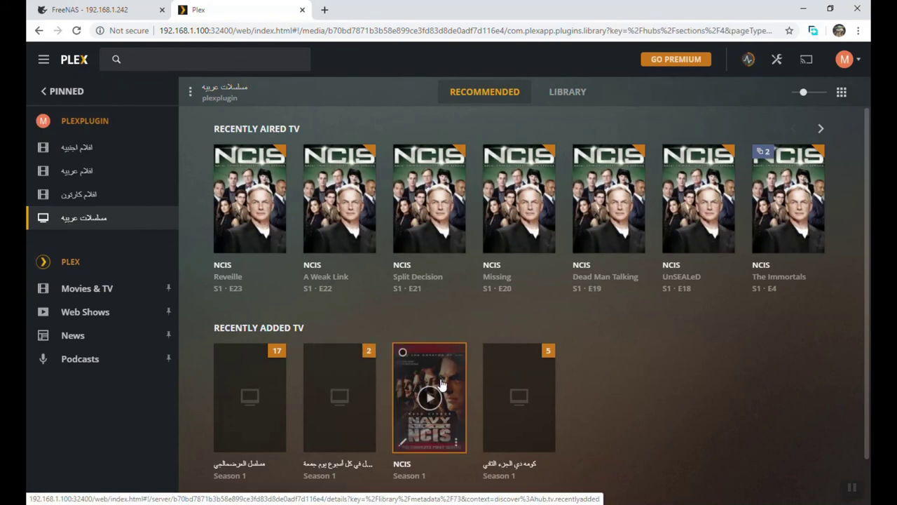
scroll(442, 384, down, 1)
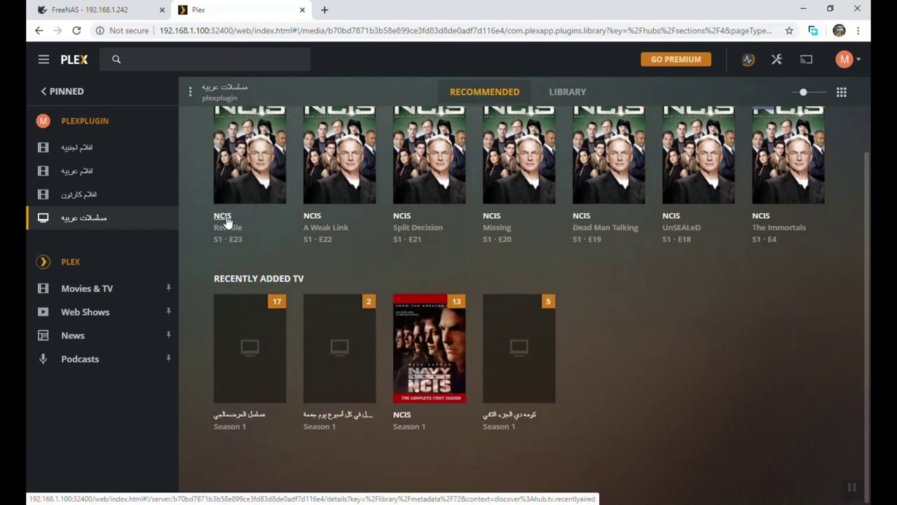
scroll(226, 221, up, 1)
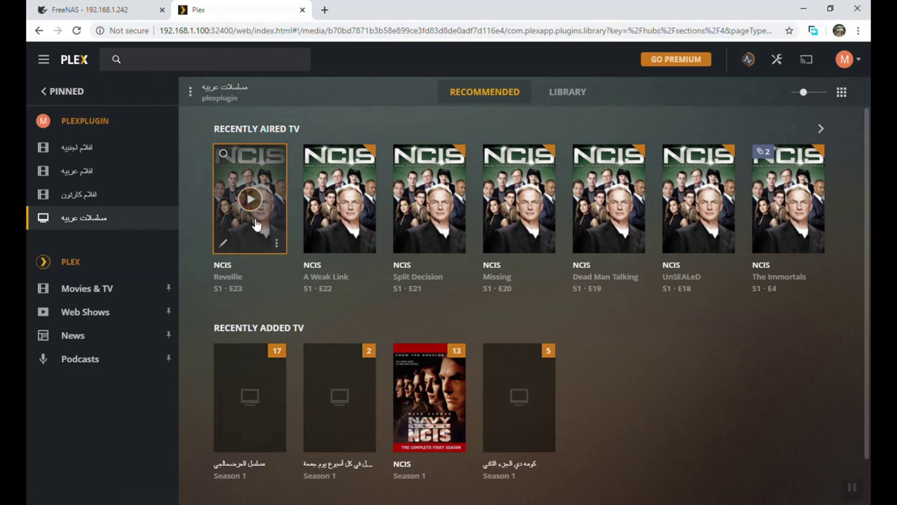
scroll(377, 296, down, 1)
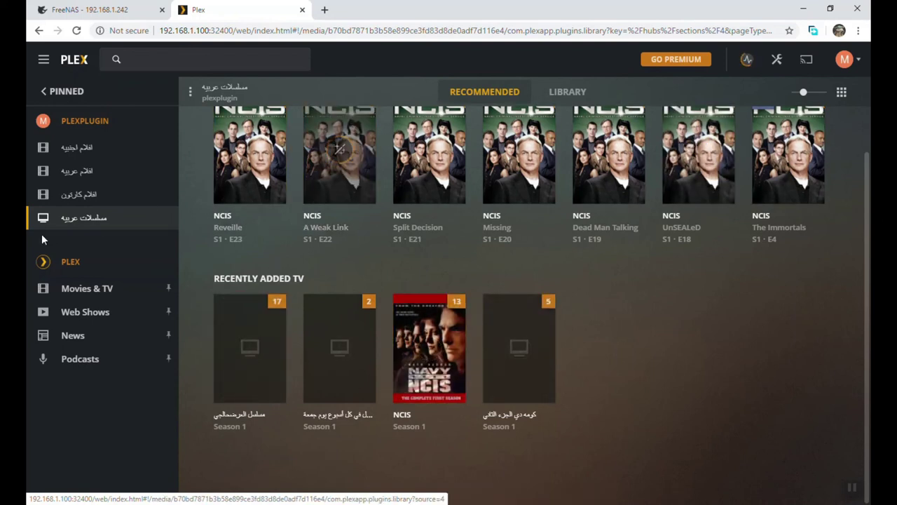
Open the افلام اجنبيه library and review its recently added movies and top thriller movies.
click(112, 154)
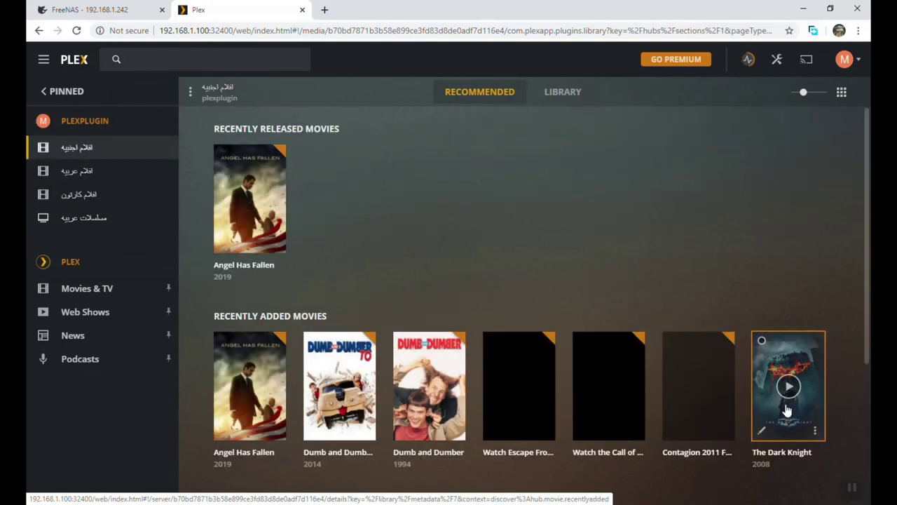
scroll(783, 413, down, 3)
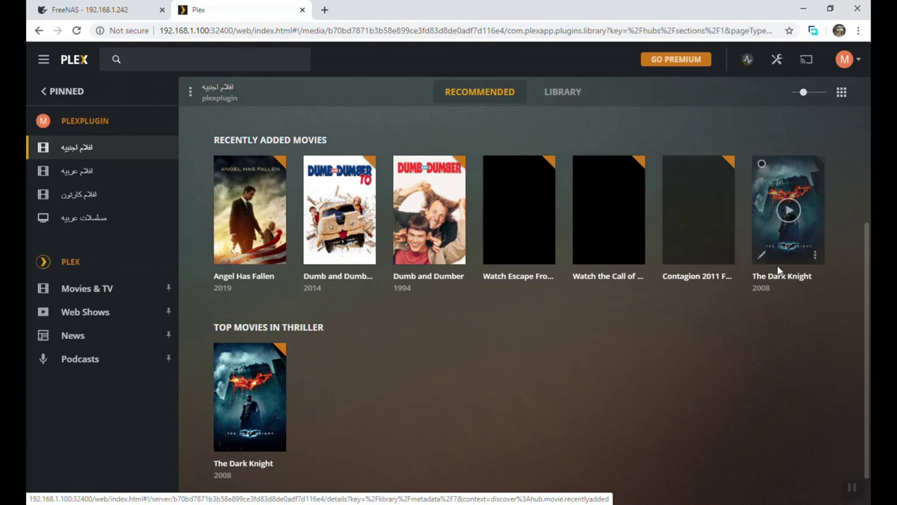
scroll(778, 272, up, 1)
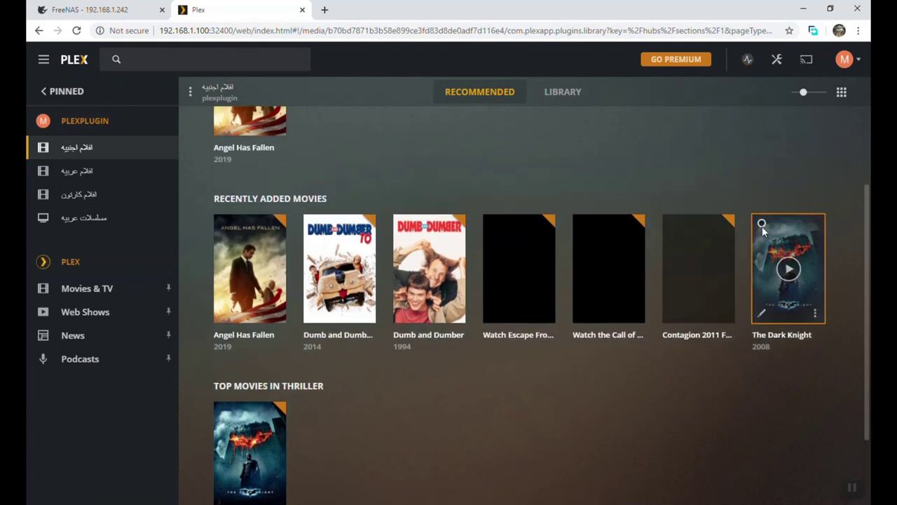
scroll(326, 194, up, 1)
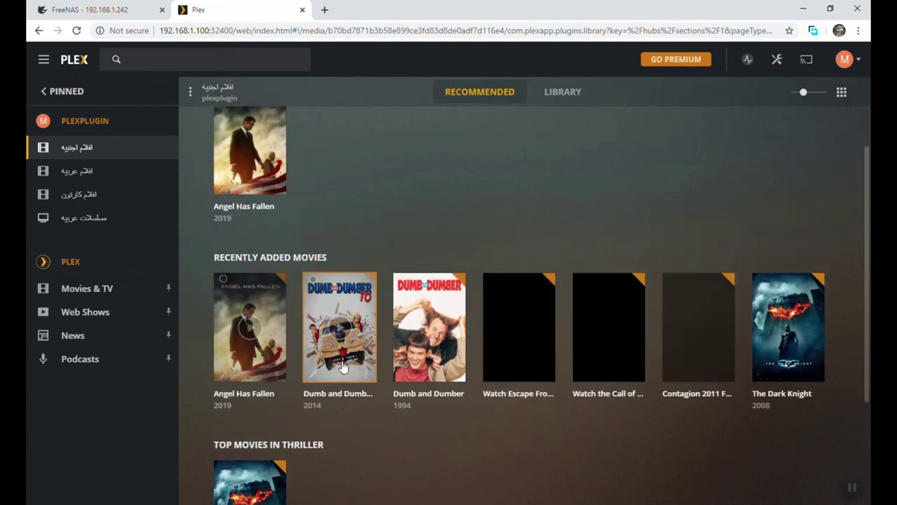
Open the مسلسلات عربيه library and start playing the show كومه دي الجزء الثاني from its recently added TV.
click(72, 218)
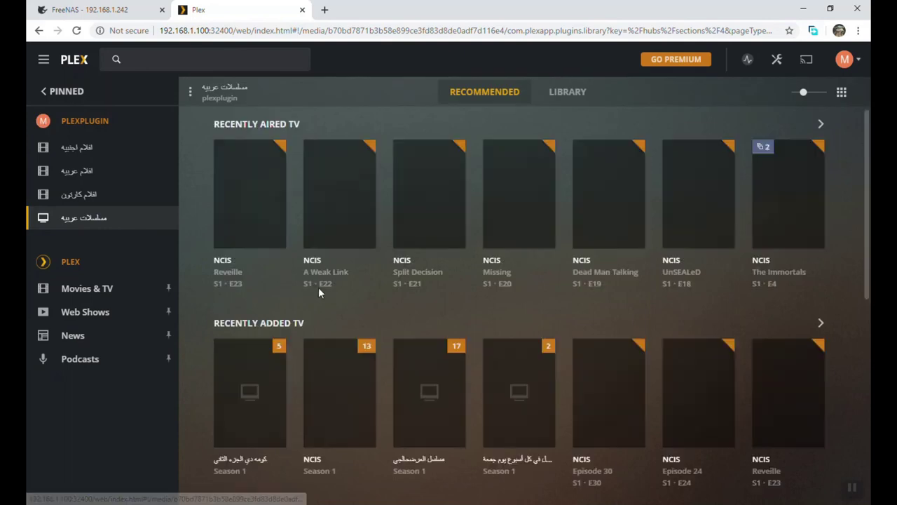
scroll(391, 357, down, 6)
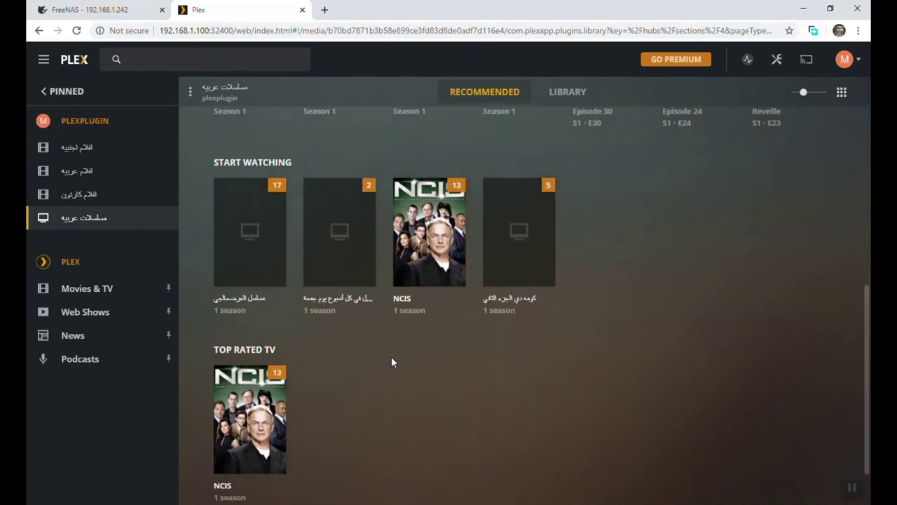
scroll(392, 354, down, 1)
scroll(391, 351, up, 6)
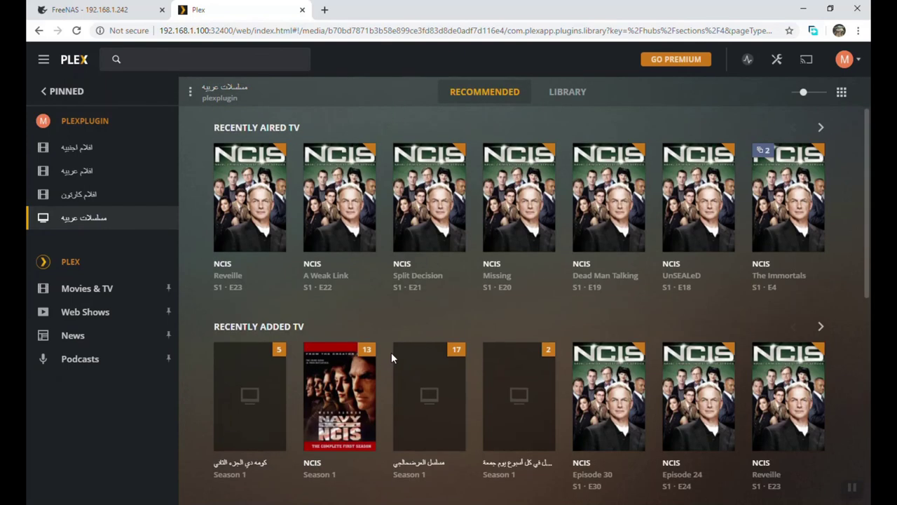
scroll(391, 352, down, 2)
scroll(519, 392, up, 2)
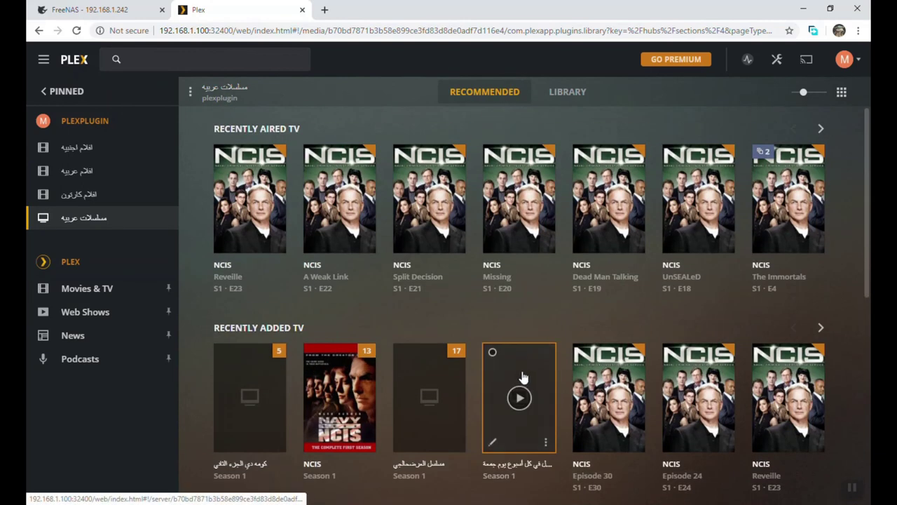
scroll(522, 375, down, 2)
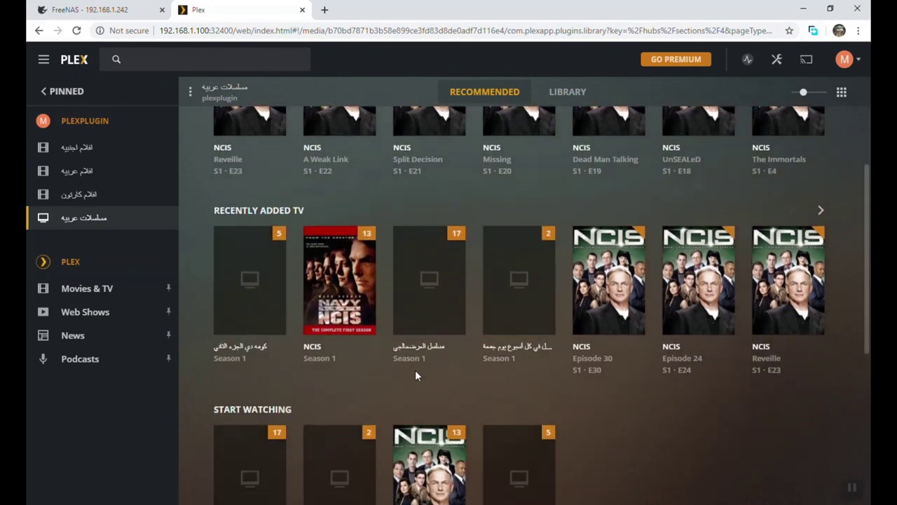
mouse_move(432, 255)
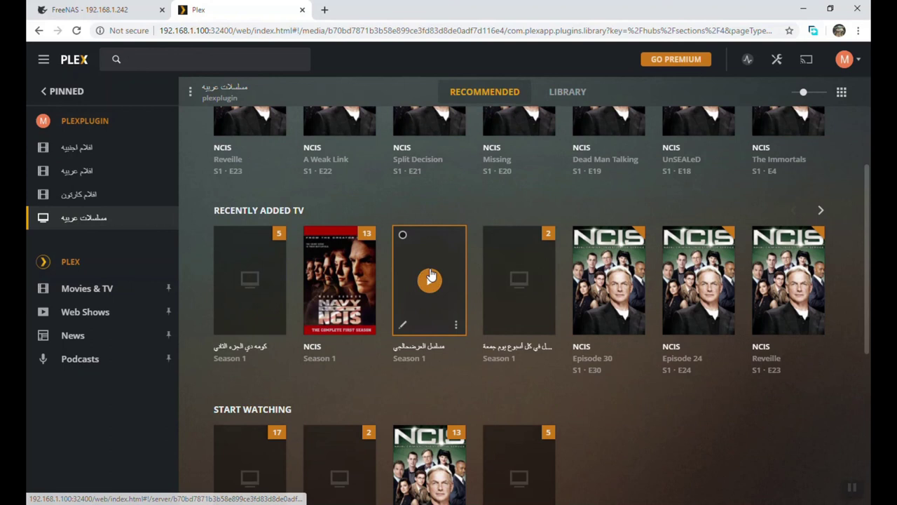
click(250, 279)
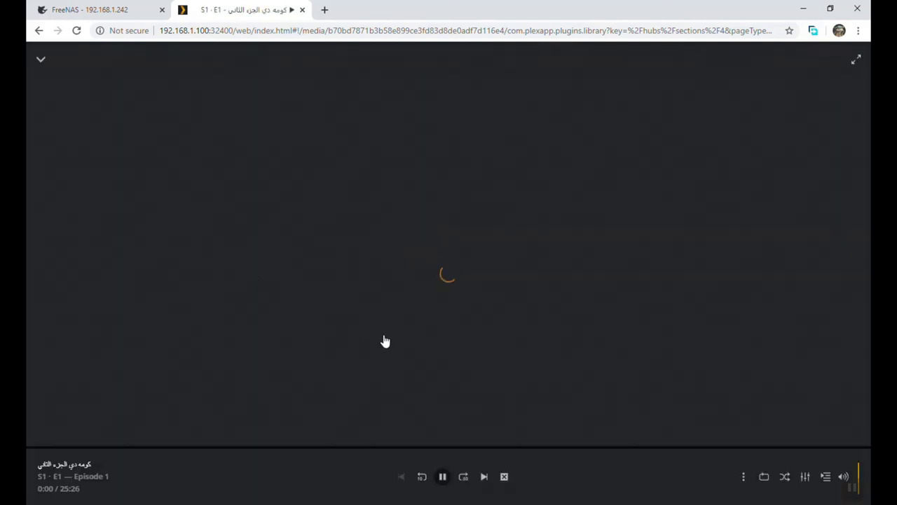